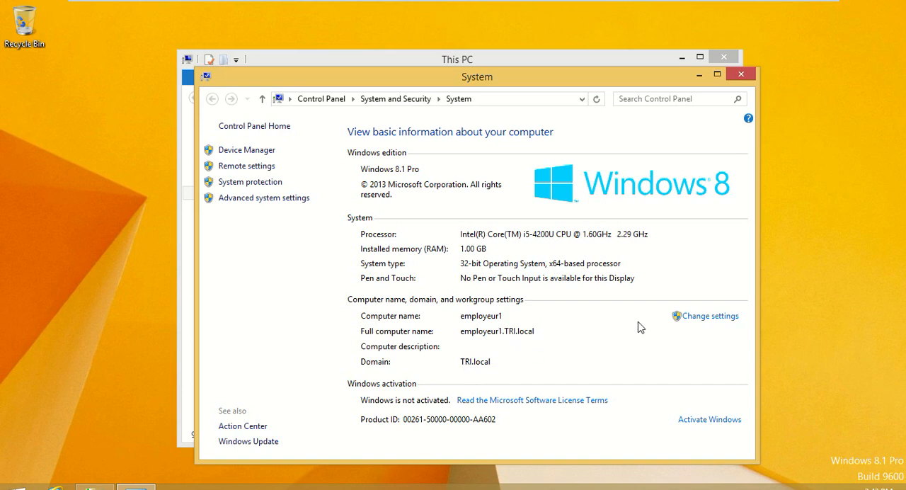
- Minimize the System and This PC windows and switch to the Windows Server 2012R2 virtual machine
click(699, 75)
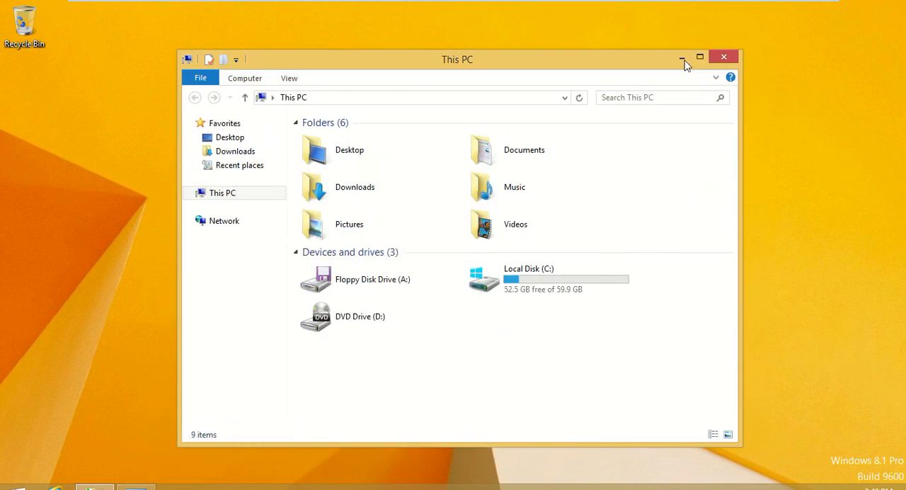
click(684, 60)
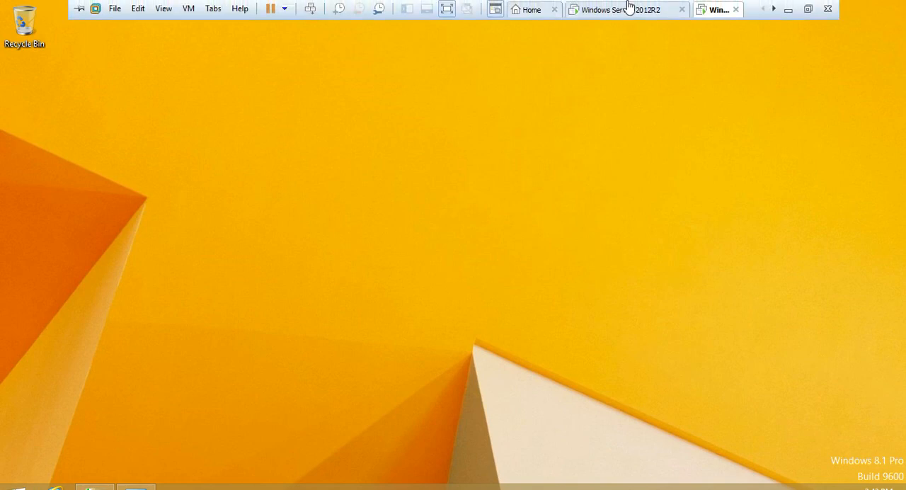
click(623, 9)
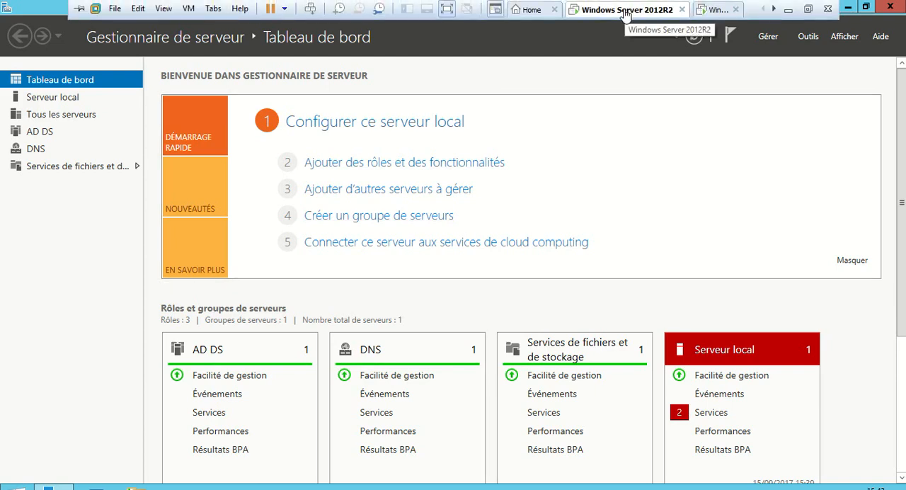
- Assign the Windows Server 2012R2 virtual machine's network adapter to the LAN segment LAN1
right_click(626, 13)
click(683, 190)
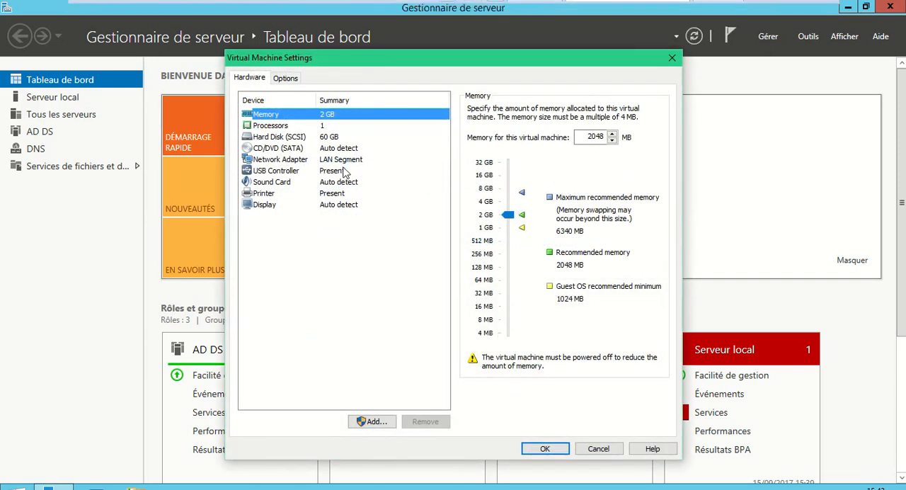
click(307, 162)
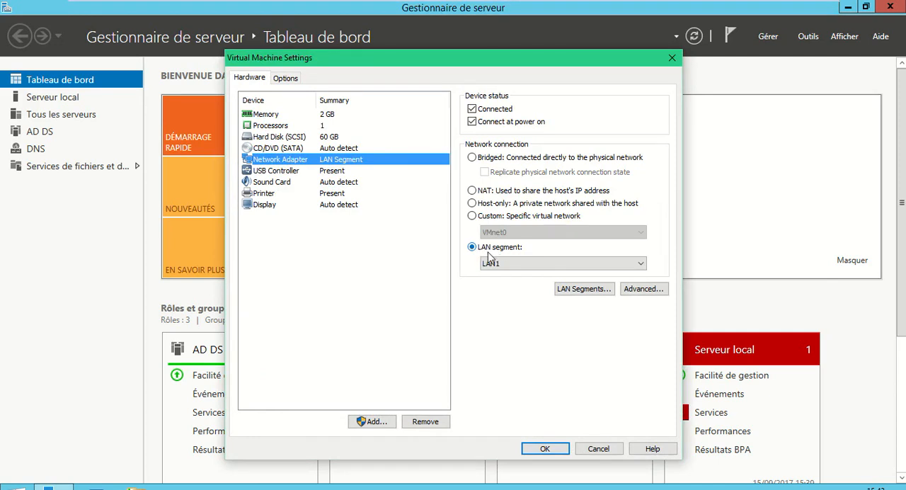
click(514, 265)
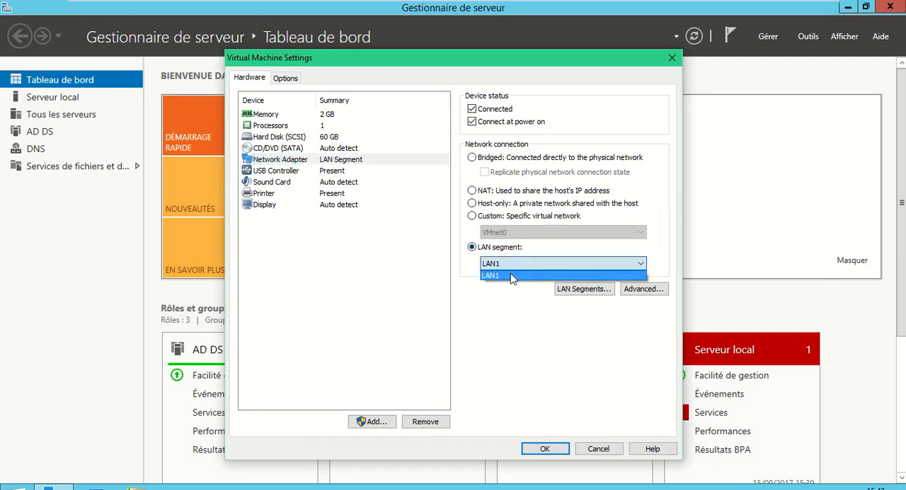
click(511, 277)
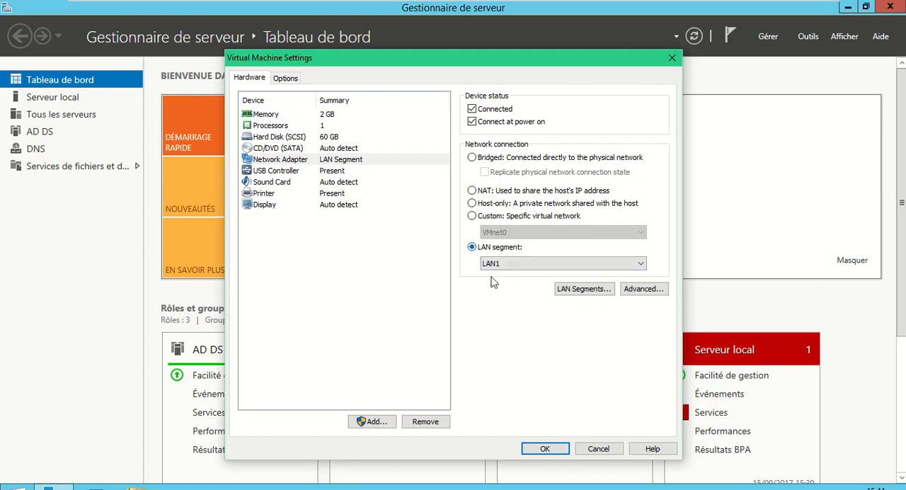
click(547, 451)
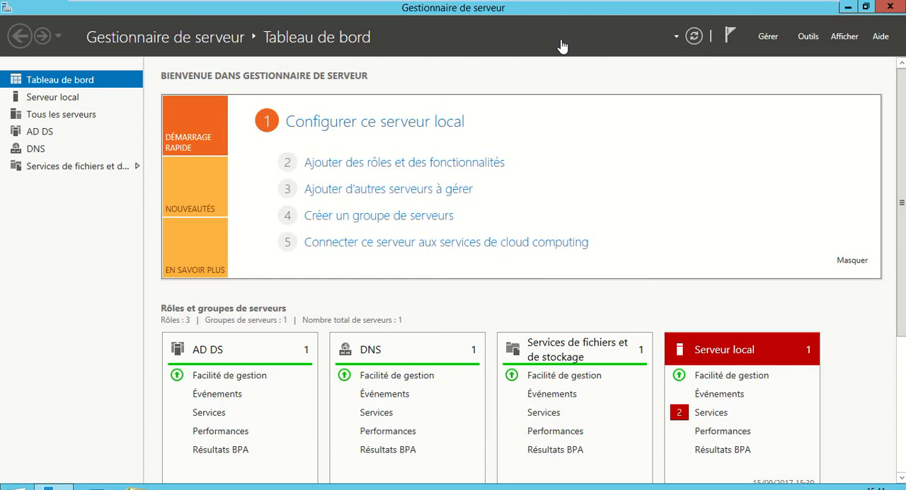
- Check the network adapter's LAN segment in the Windows 8.1 client's virtual machine settings
mouse_move(612, 6)
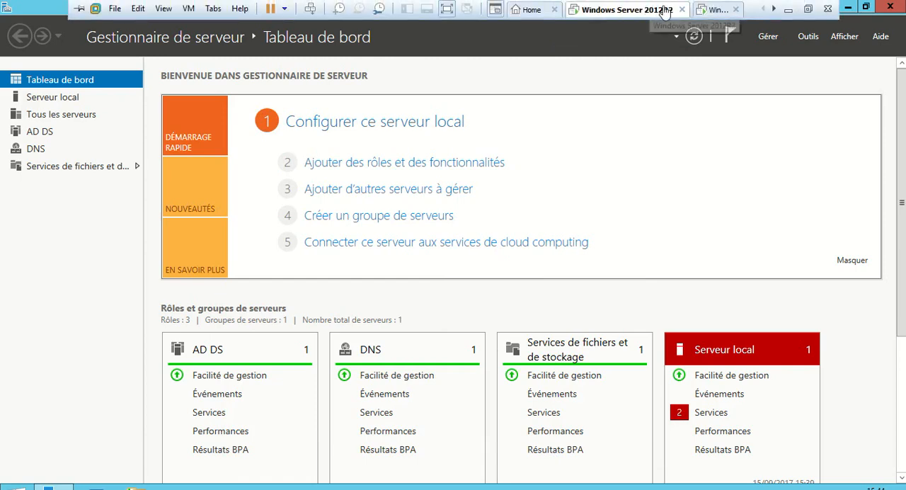
click(714, 10)
right_click(713, 13)
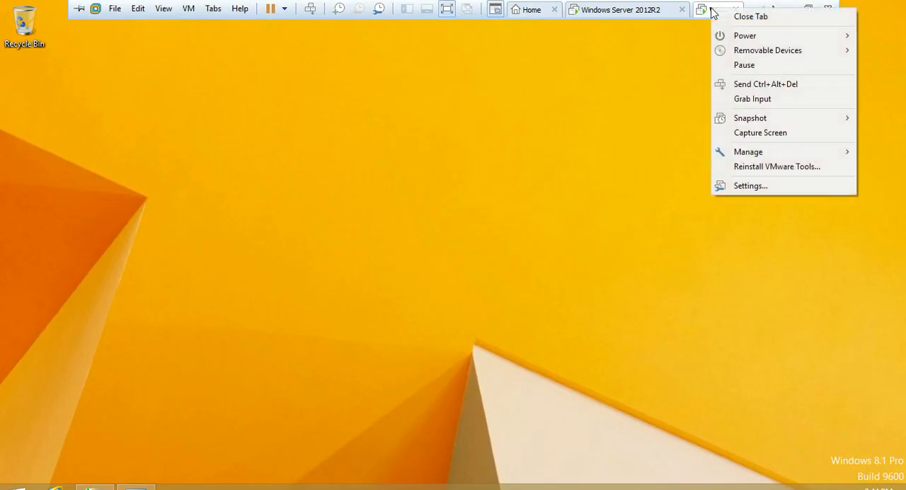
click(733, 185)
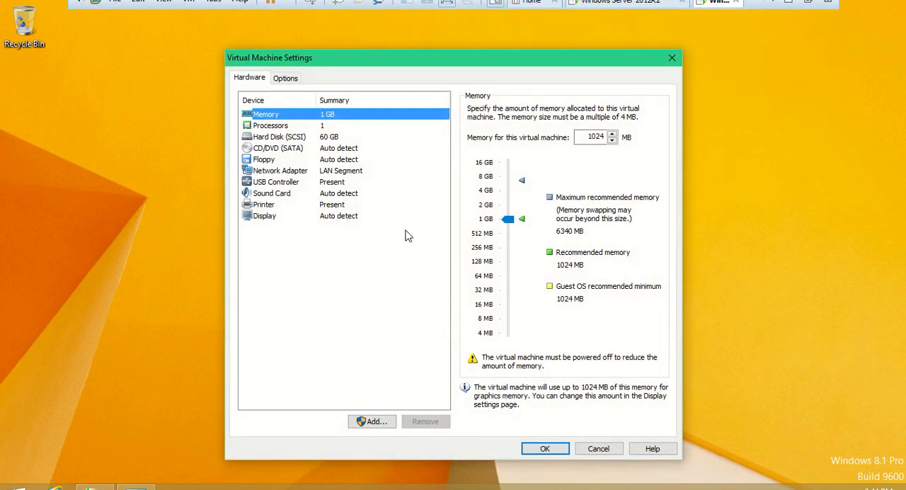
click(305, 171)
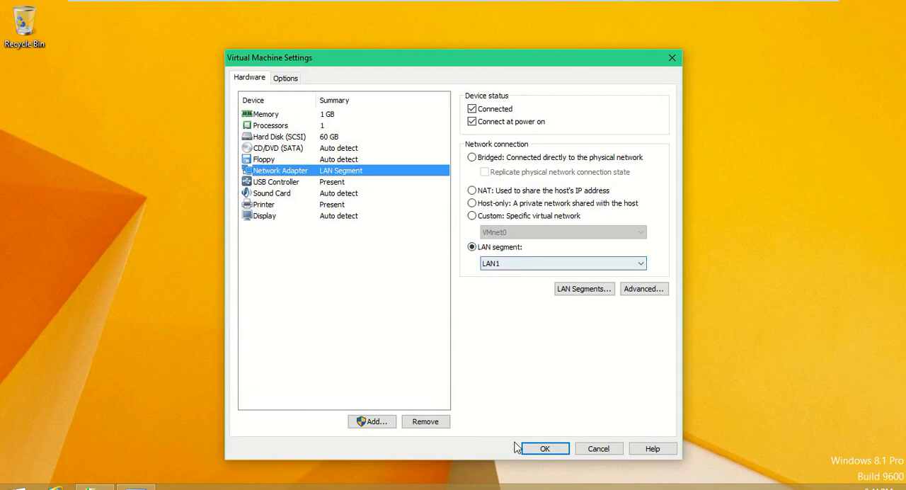
click(545, 449)
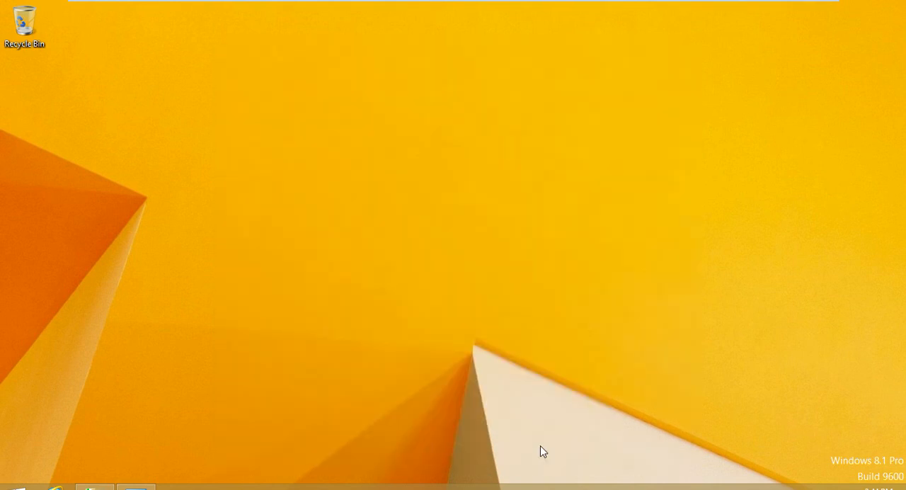
- Return to the Windows Server 2012R2 machine, minimize Server Manager and display its network connections
click(633, 10)
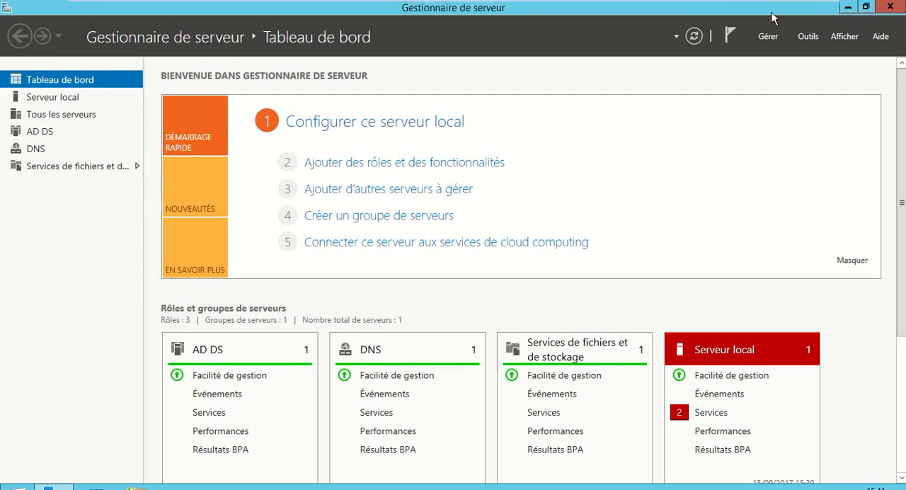
click(848, 9)
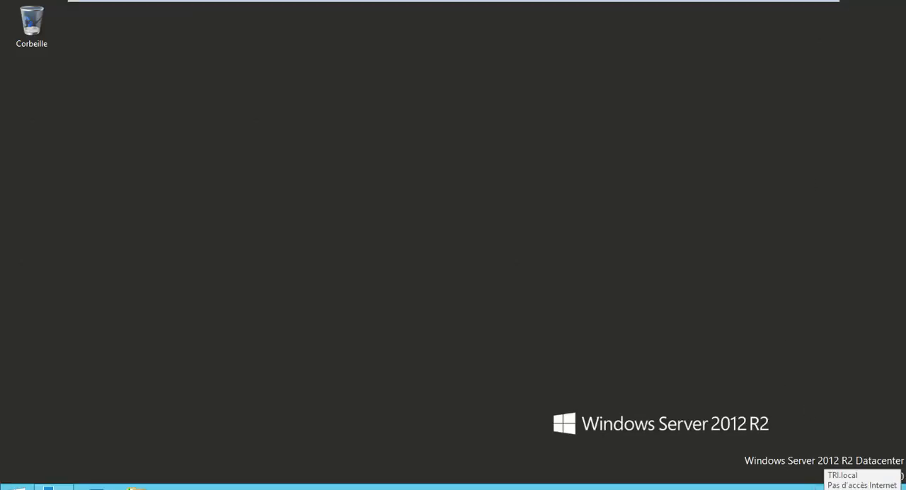
right_click(864, 488)
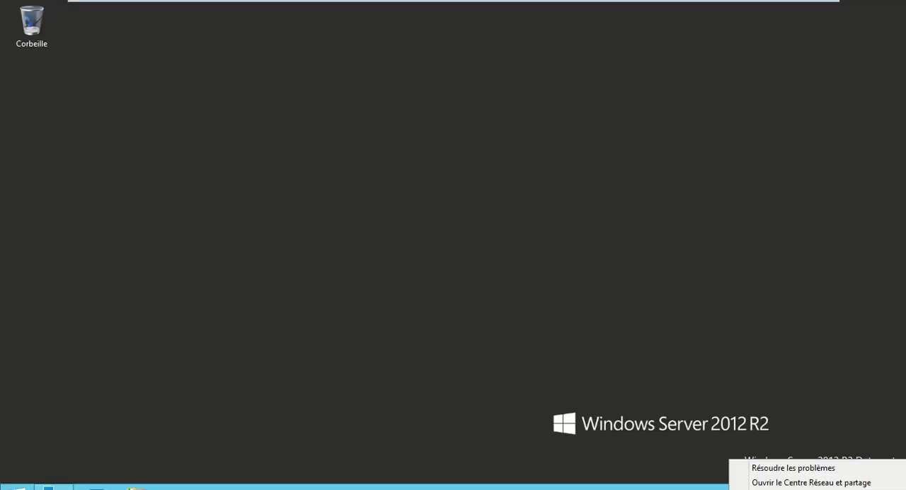
click(814, 483)
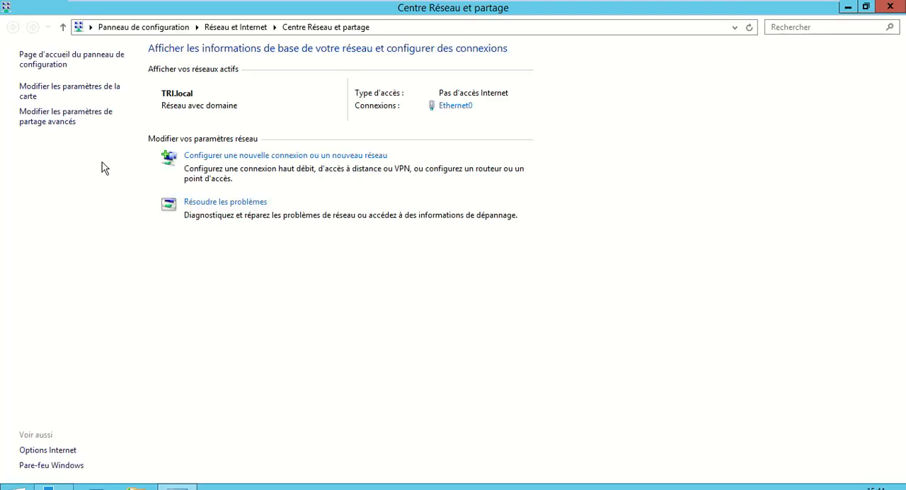
click(36, 94)
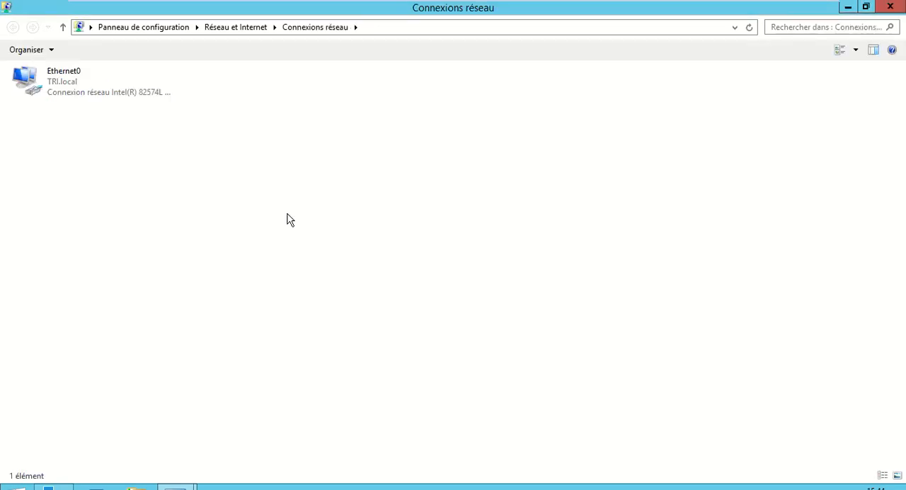
- Review the IP address and DNS settings in the server's Ethernet0 IPv4 properties and close the dialogs
right_click(57, 92)
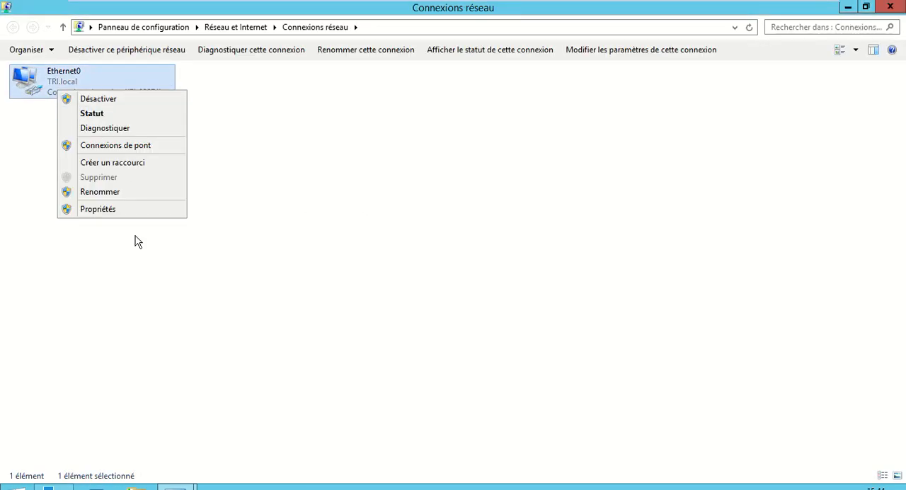
click(126, 209)
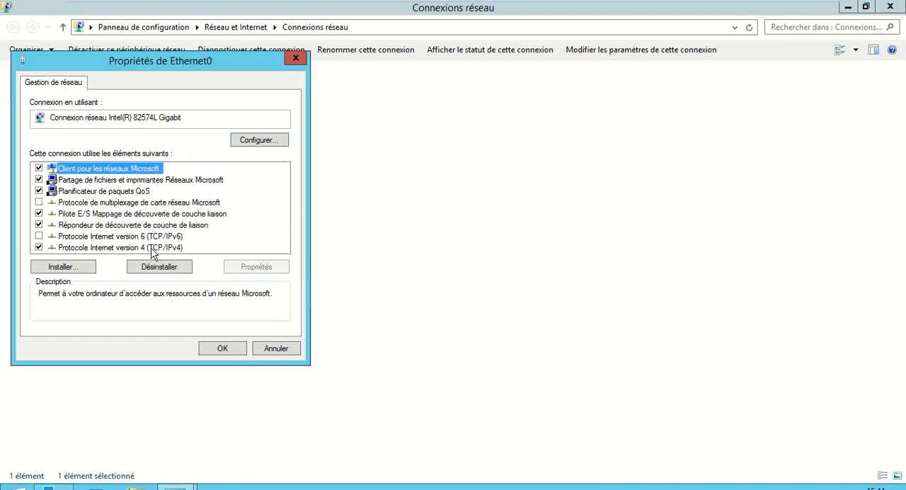
double_click(147, 247)
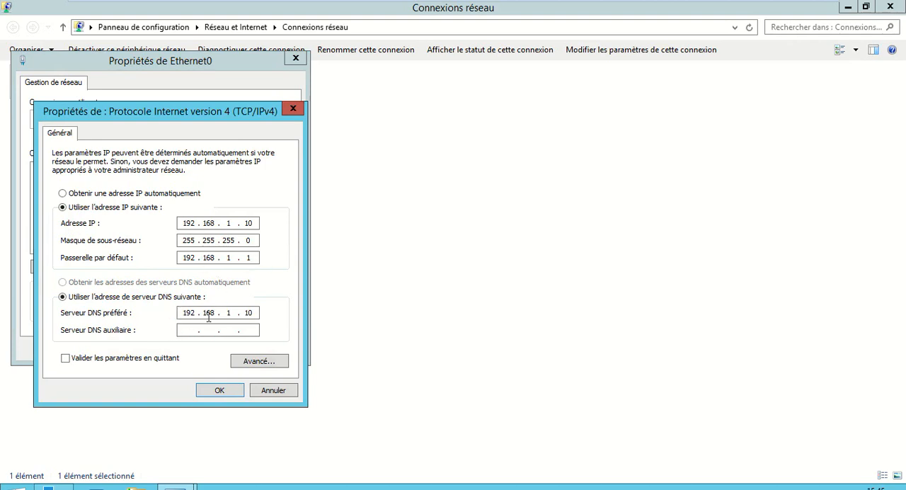
click(220, 391)
click(223, 349)
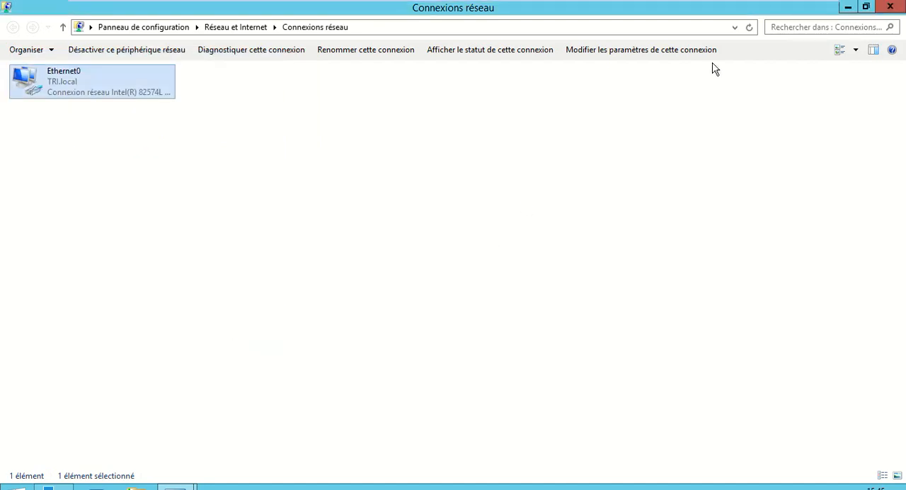
- Switch to the Windows 8.1 client and display its network adapter connections
mouse_move(775, 2)
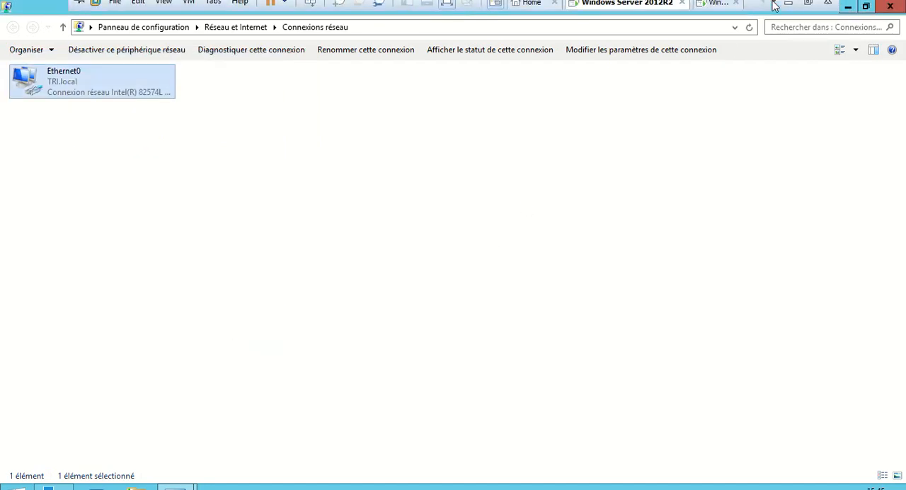
click(718, 11)
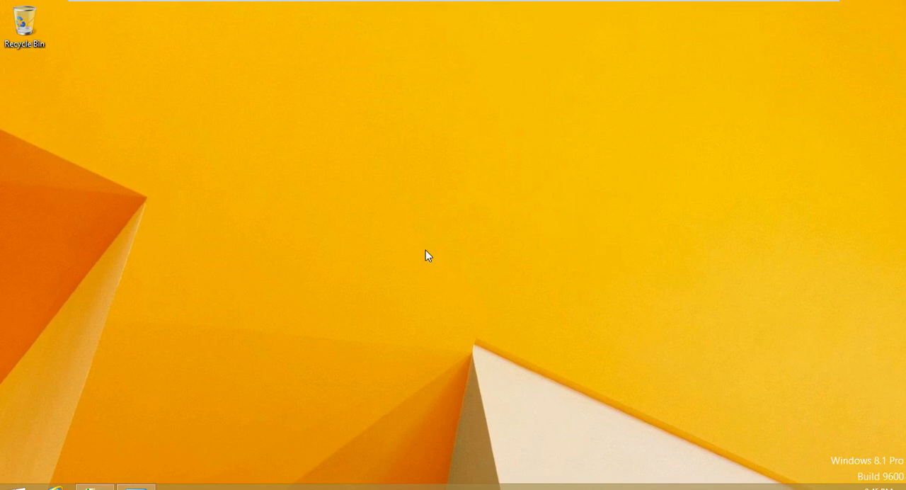
mouse_move(643, 5)
mouse_move(638, 5)
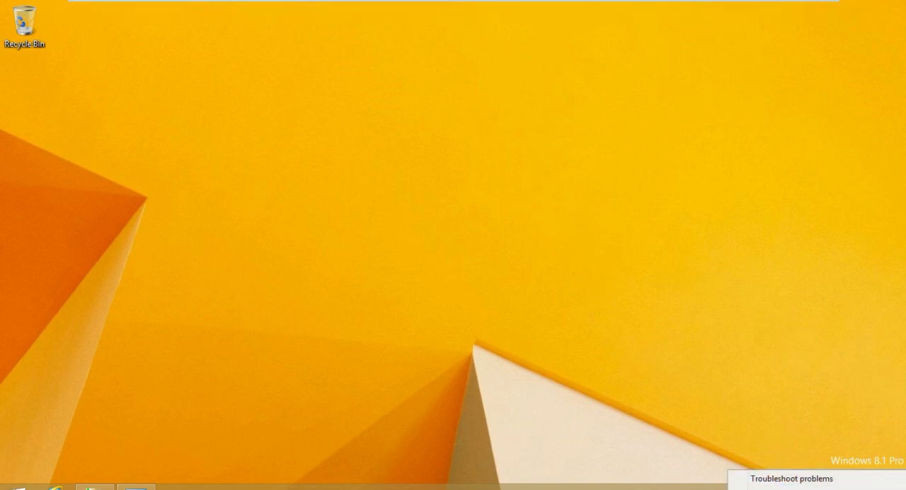
click(814, 489)
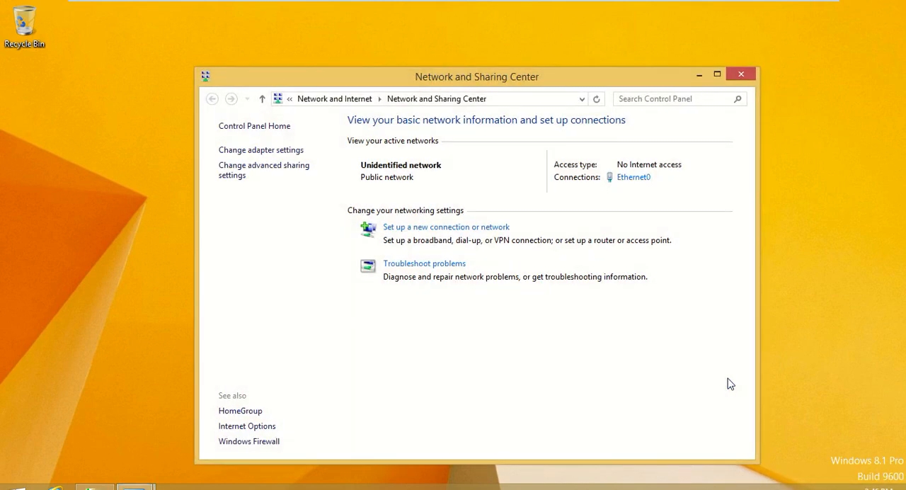
click(280, 151)
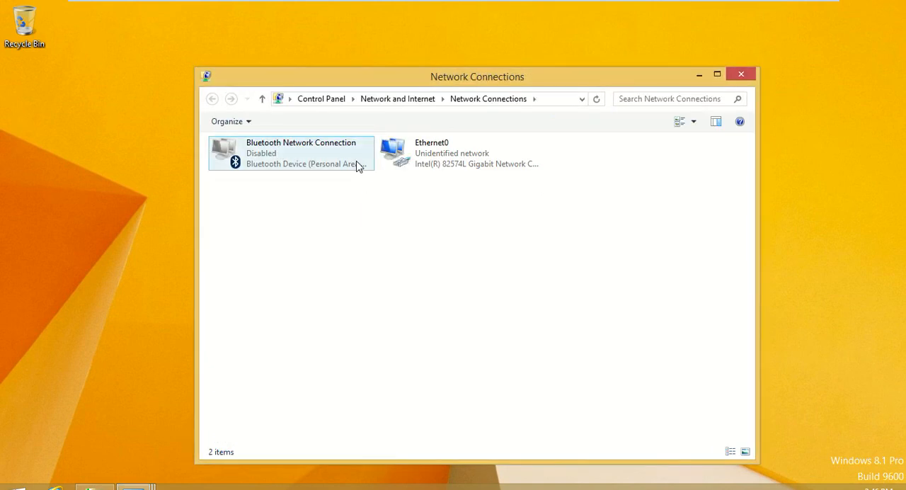
- Try to open the client's Ethernet0 properties by authorizing with a domain user's name and account password
click(445, 157)
right_click(444, 157)
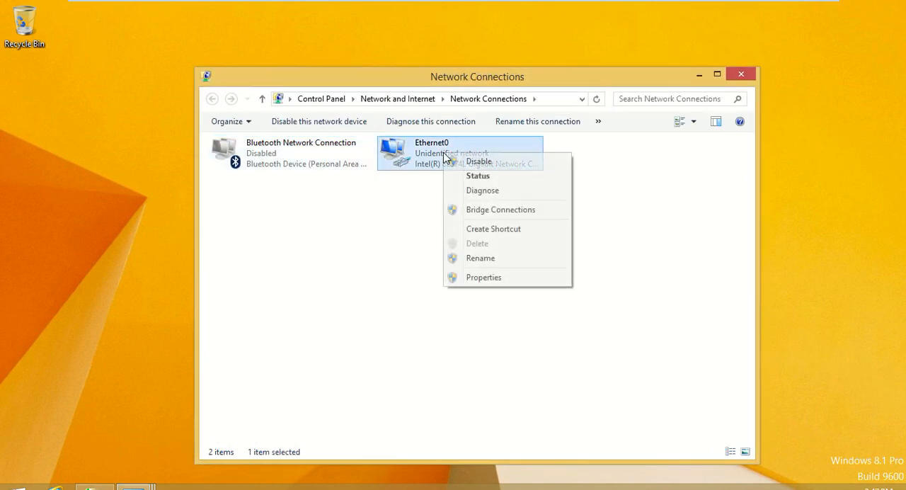
click(471, 277)
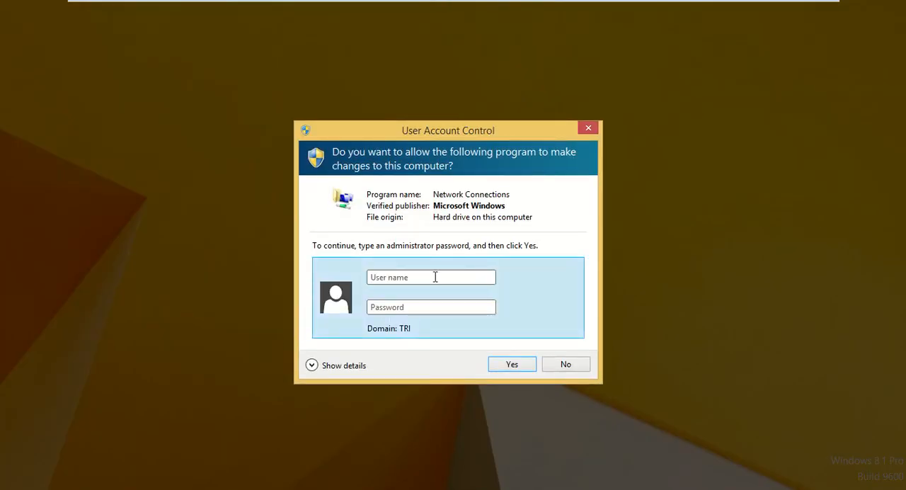
click(436, 277)
text(Qbde)
key(BackSpace)
key(BackSpace)
key(BackSpace)
key(BackSpace)
key(BackSpace)
key(BackSpace)
key(BackSpace)
key(BackSpace)
key(BackSpace)
key(BackSpace)
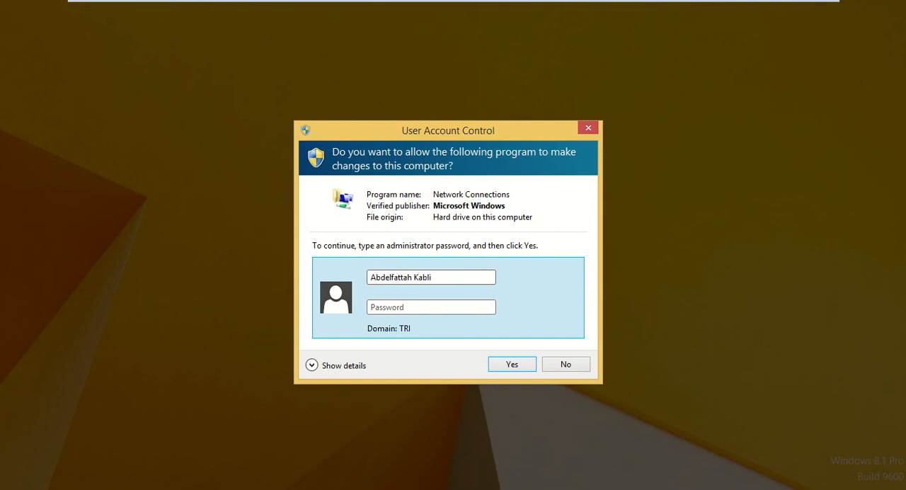
key(Tab)
text(••••••)
key(Return)
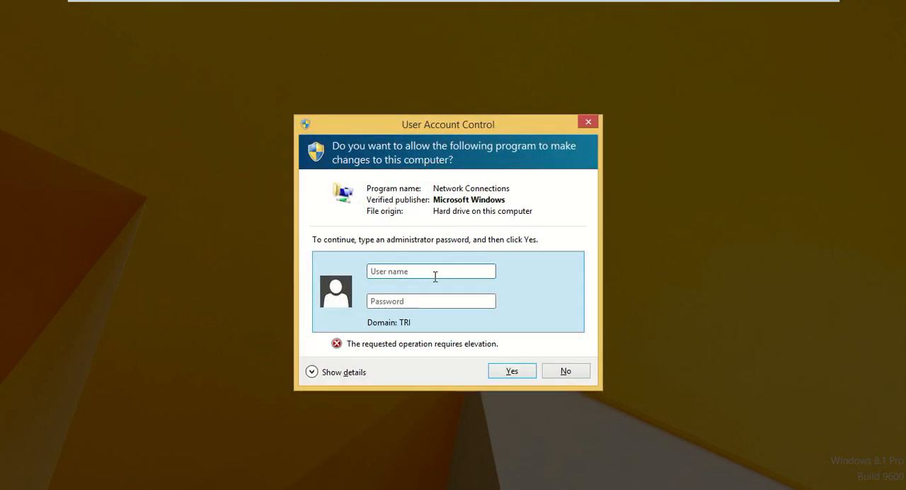
- Try to authorize the Ethernet0 properties with user name employeur1 and the account password, and dismiss the elevation prompt
click(435, 277)
text(emplou)
key(BackSpace)
text(*)
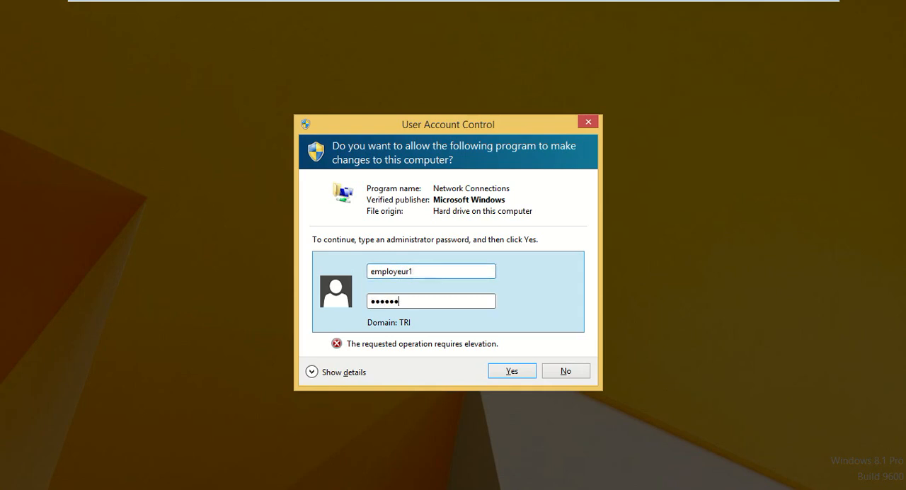
key(BackSpace)
text(*****)
key(Return)
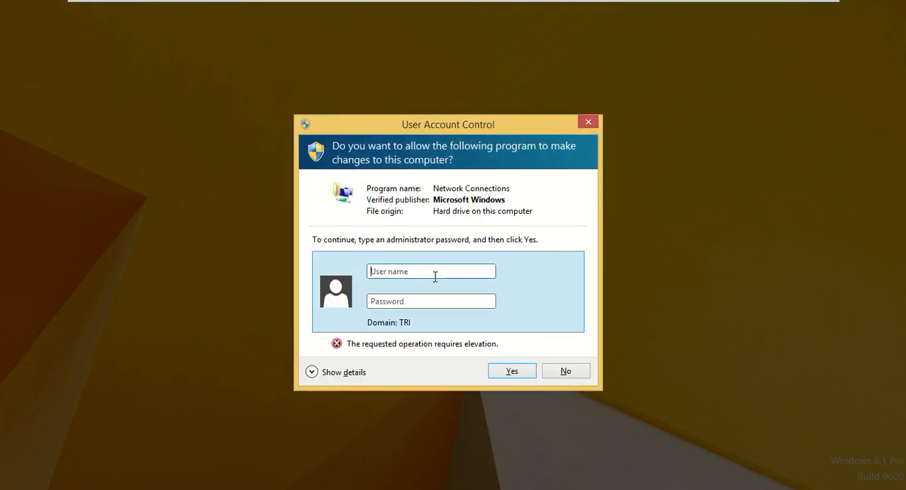
click(576, 371)
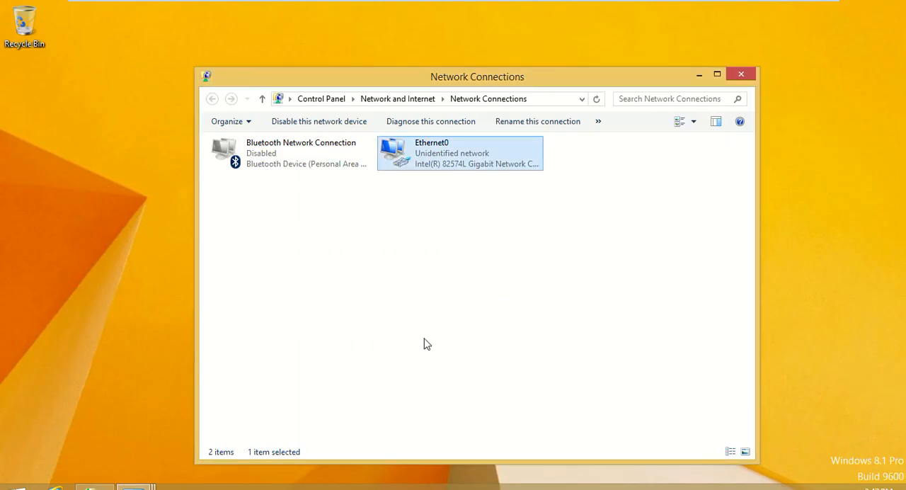
click(569, 189)
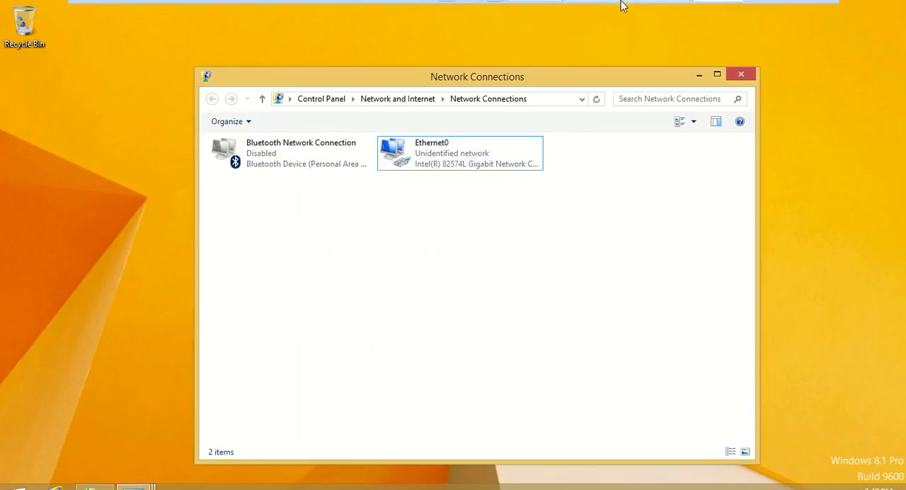
- Review the client's Ethernet0 connection details, including the IPv4 address and DNS server, then decline the properties elevation prompt and close the status
double_click(480, 143)
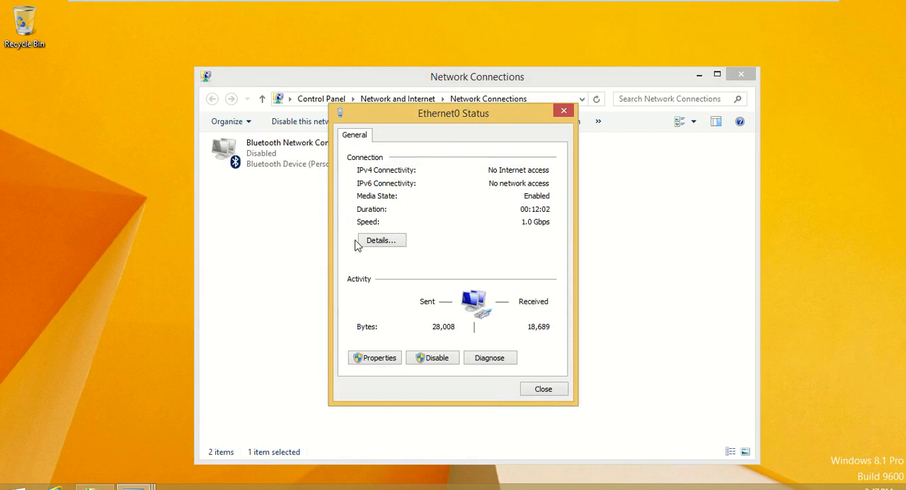
click(368, 244)
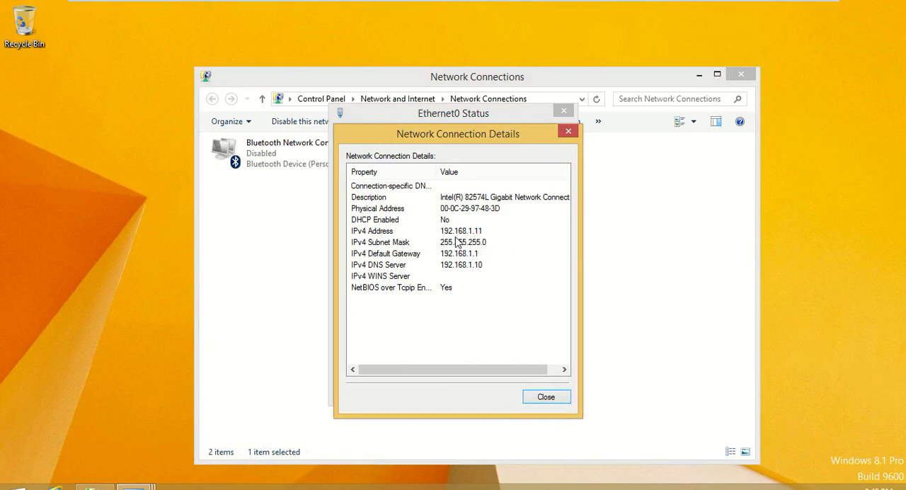
click(546, 397)
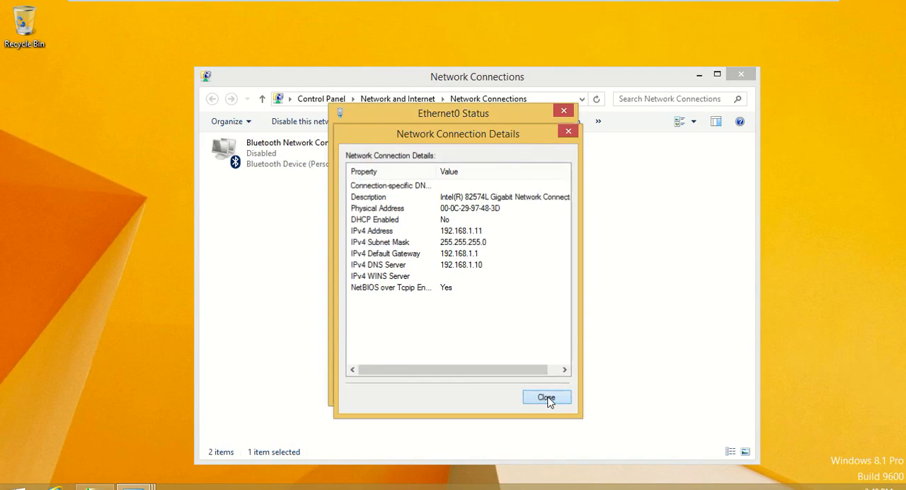
click(382, 356)
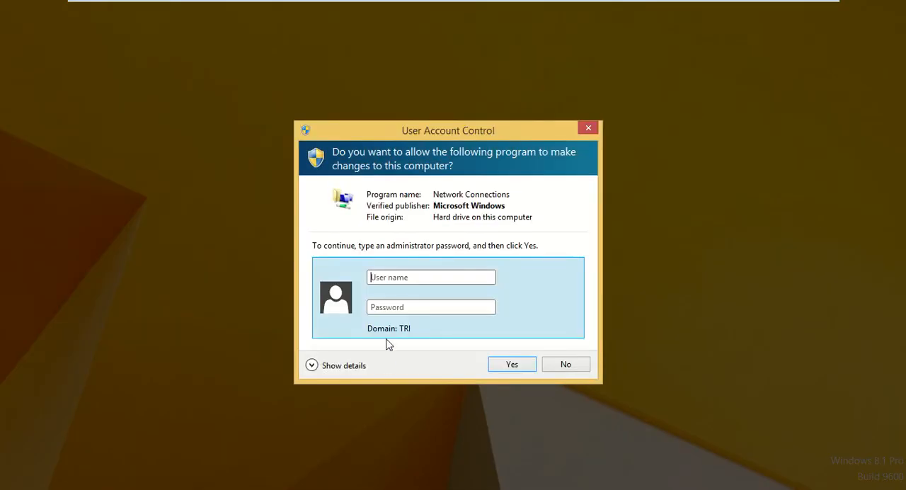
click(567, 365)
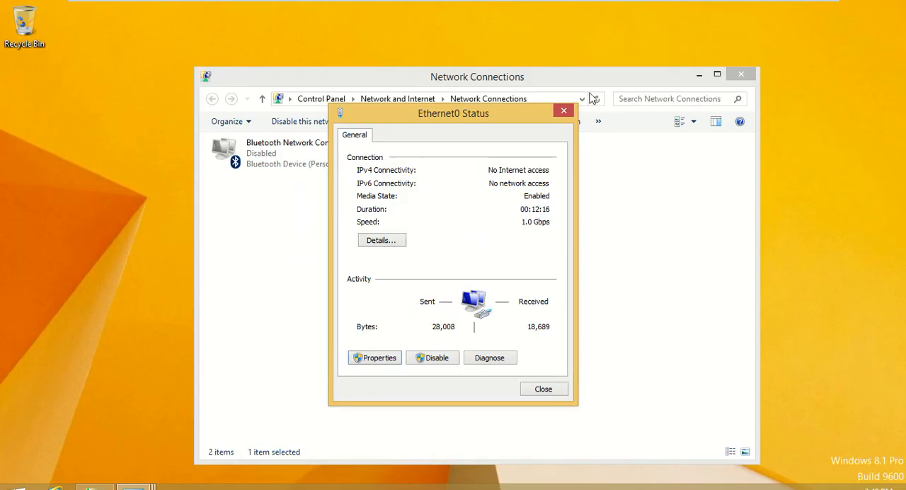
click(562, 111)
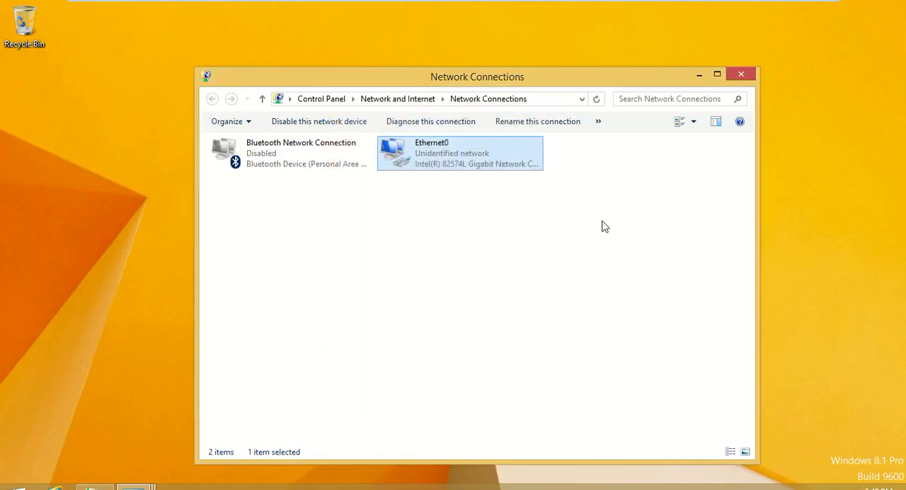
- Close the Network Connections, Network and Sharing Center, remaining Control Panel and File Explorer windows on the client
click(426, 252)
click(742, 75)
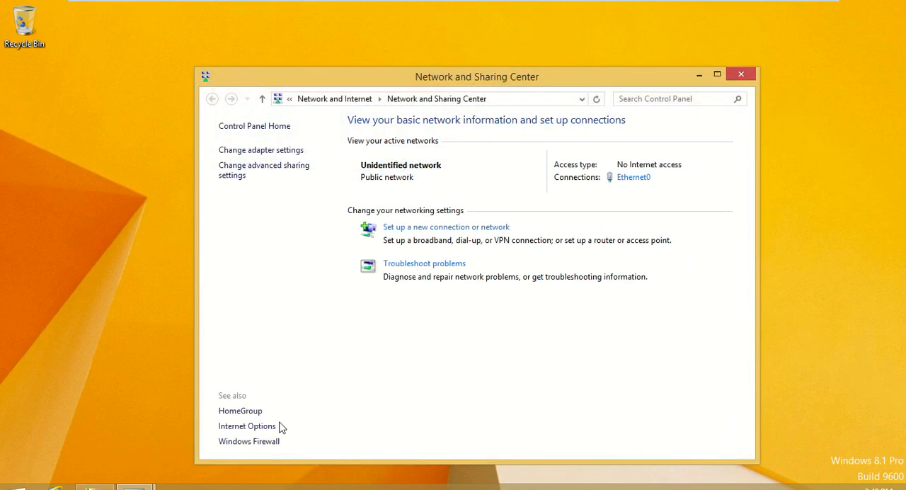
click(740, 76)
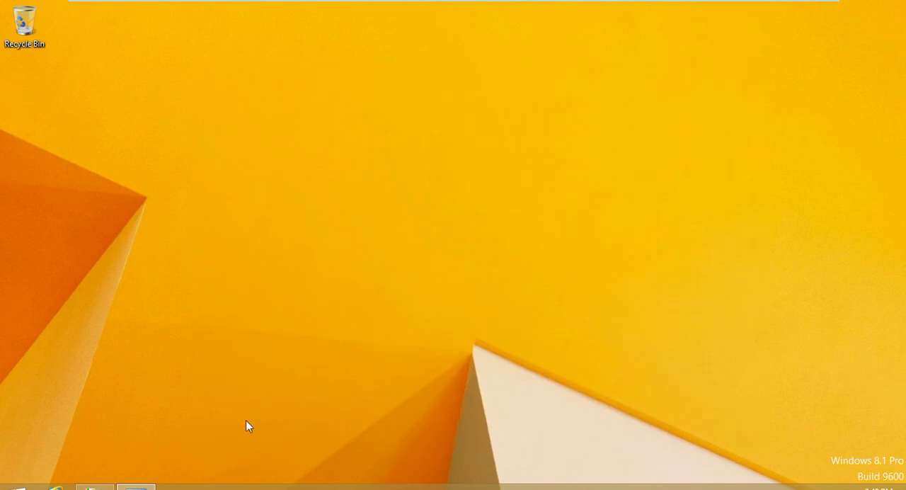
right_click(136, 487)
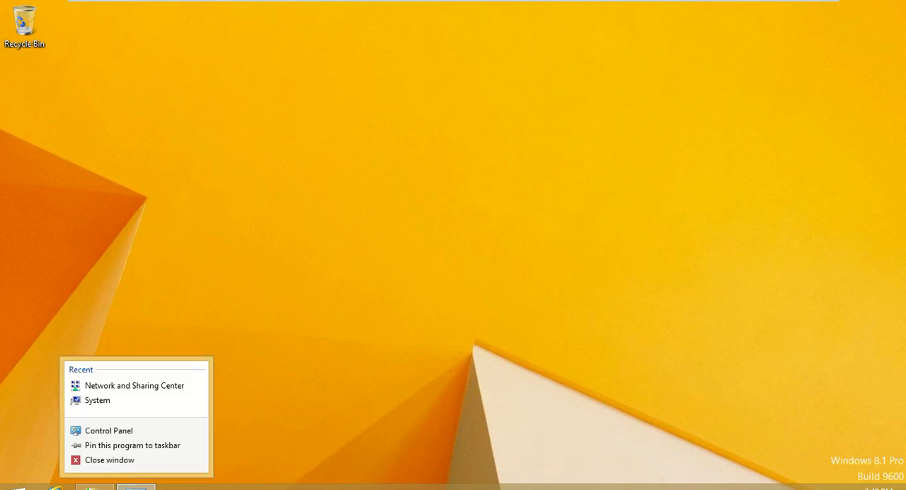
click(132, 461)
right_click(105, 486)
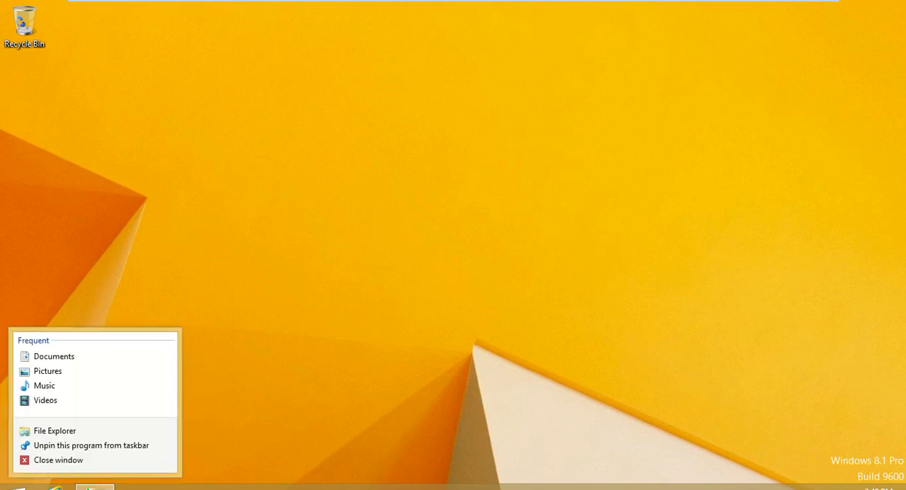
click(116, 463)
- Sign out of the current Windows 8.1 client session
right_click(15, 487)
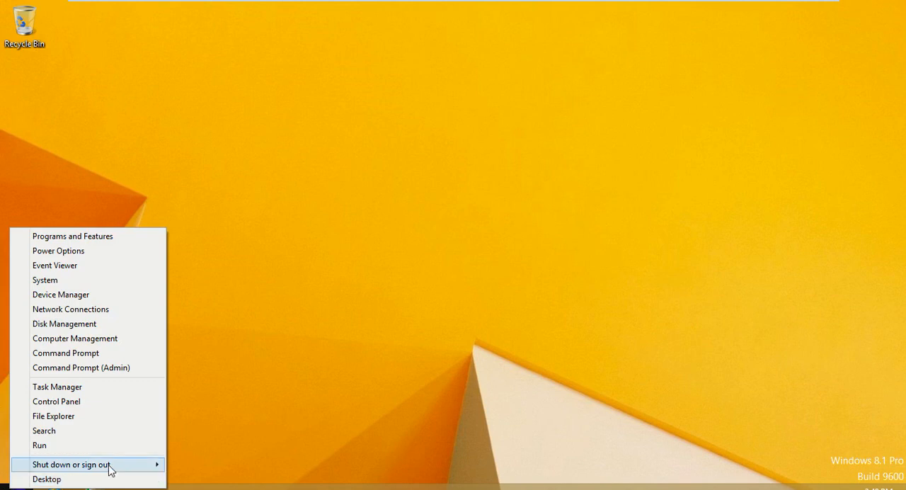
mouse_move(111, 471)
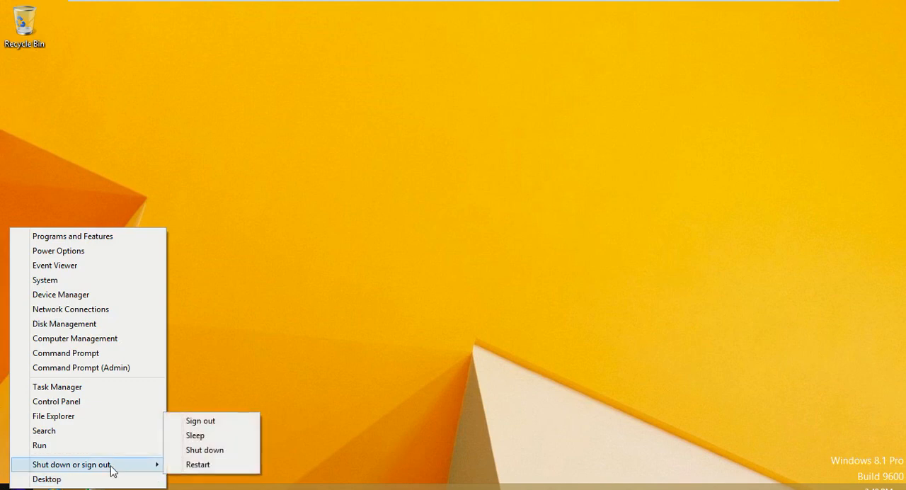
click(195, 422)
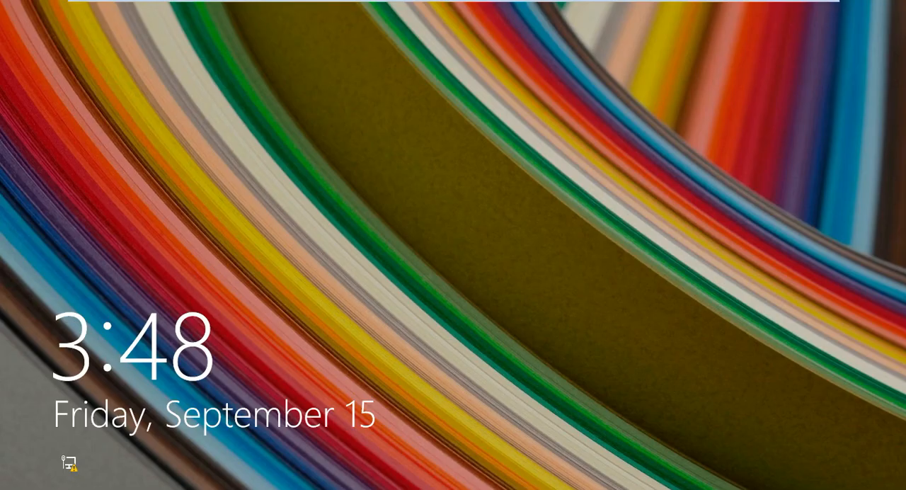
- Sign back in to the client as TRI\employeur1 with the account password and show the desktop
click(483, 191)
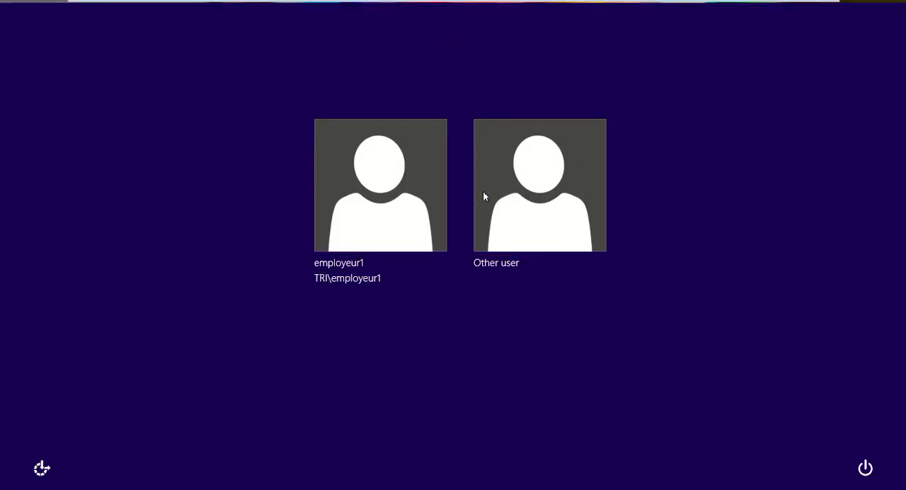
click(376, 206)
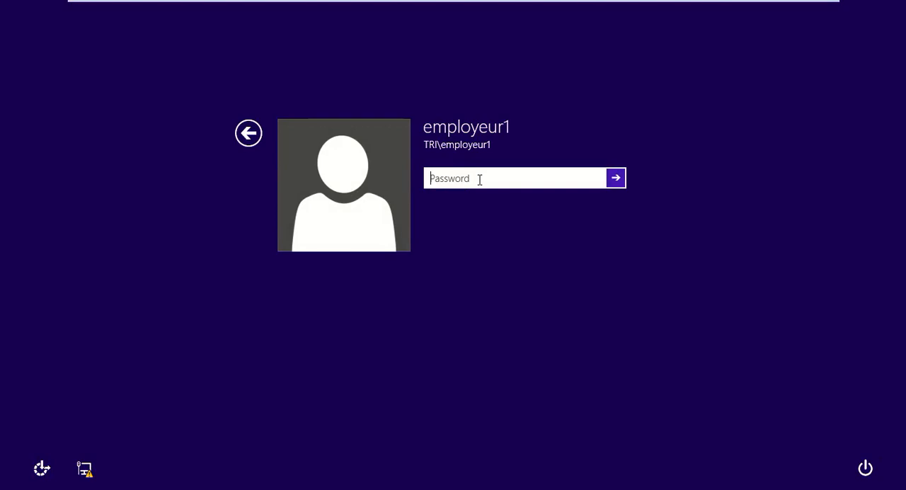
text(••••••••••)
key(Return)
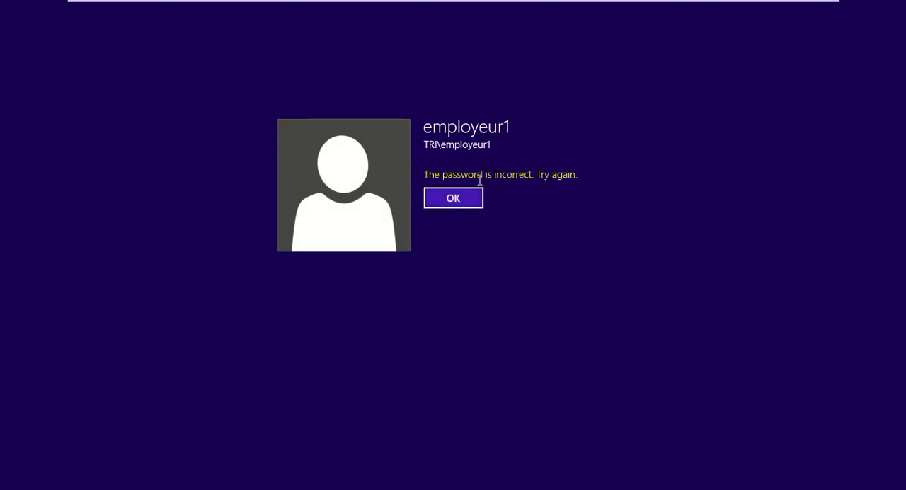
key(Return)
text(••••••)
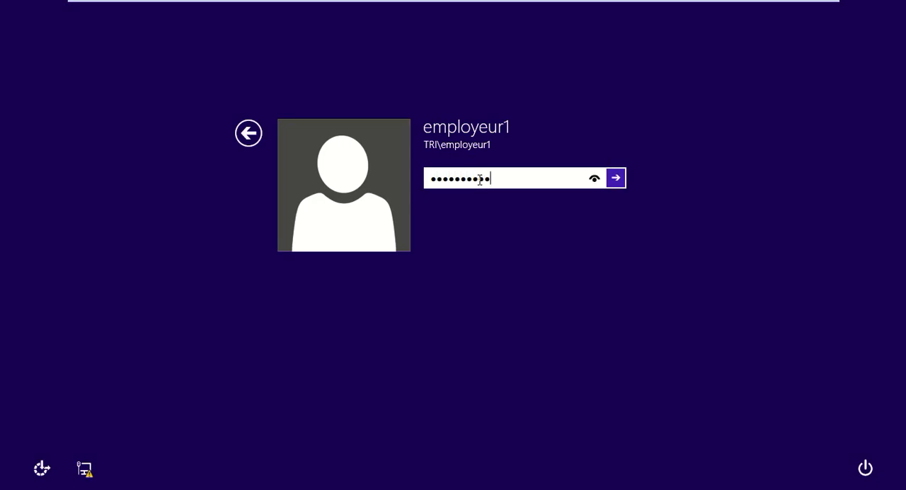
key(Return)
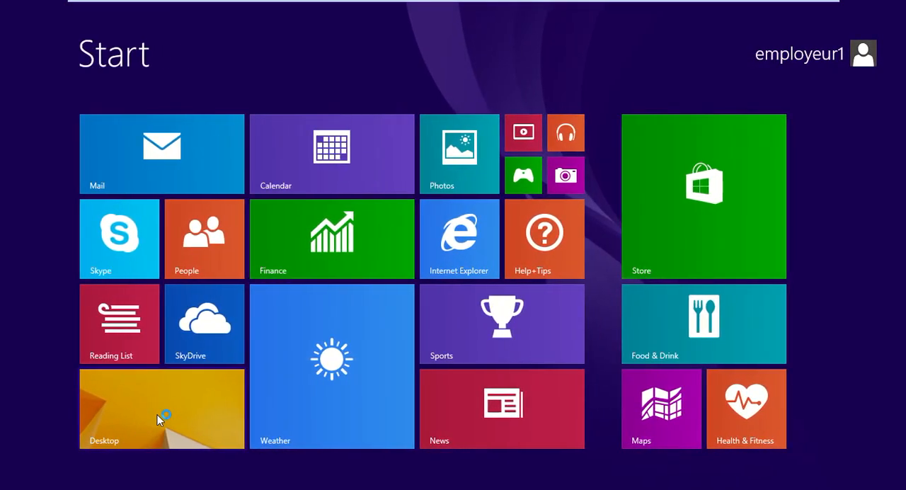
click(157, 417)
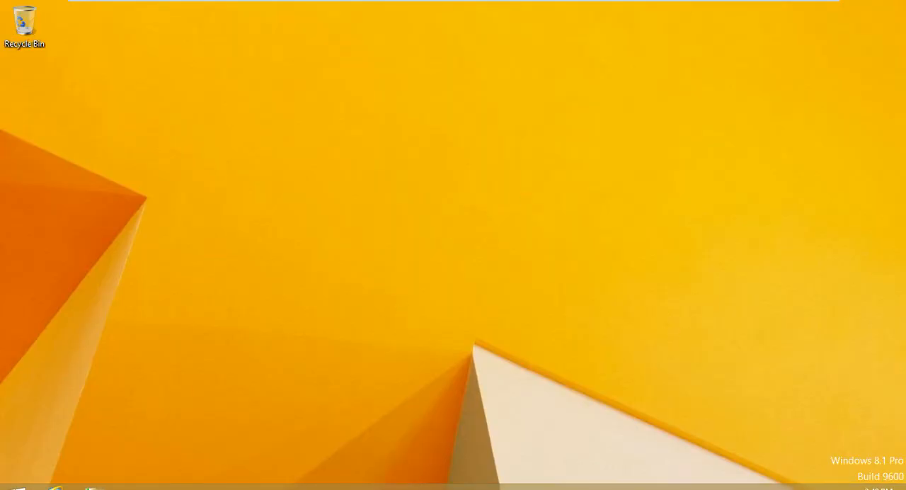
- Open the Network and Sharing Center and try to open the Ethernet0 properties, declining the elevation prompt and closing the status
right_click(836, 487)
click(811, 485)
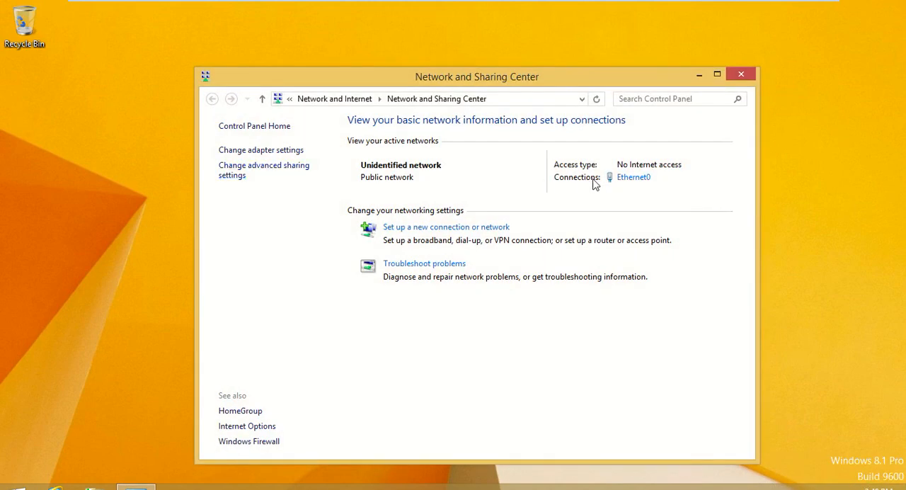
click(641, 179)
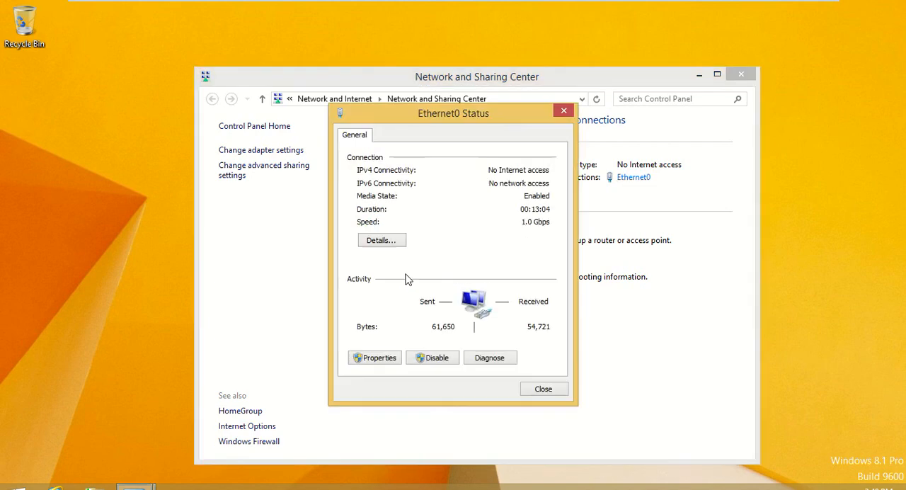
click(367, 363)
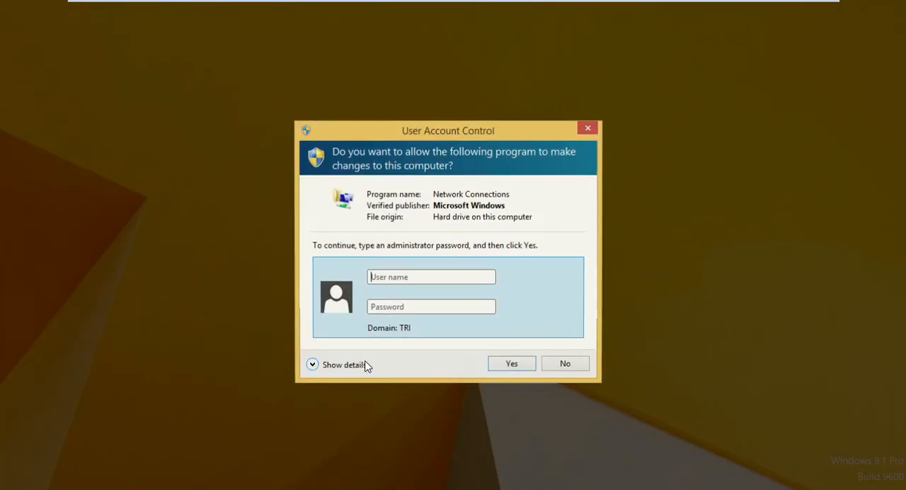
click(571, 365)
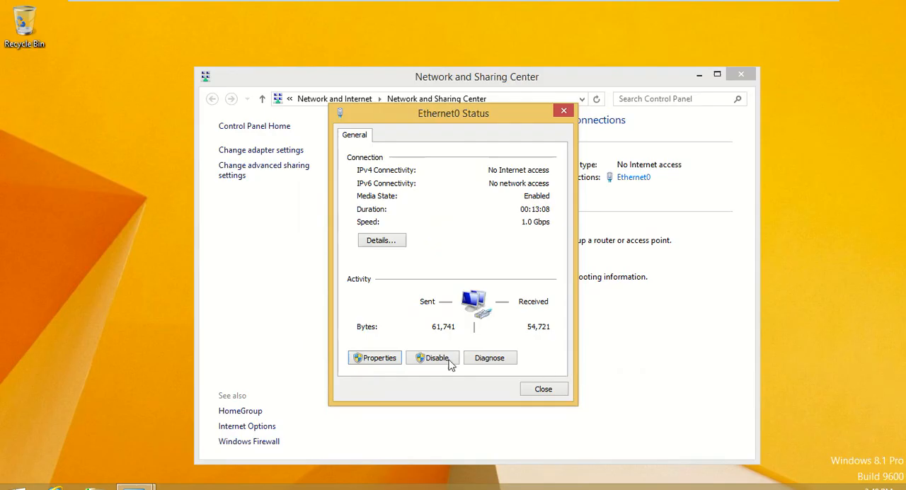
click(543, 390)
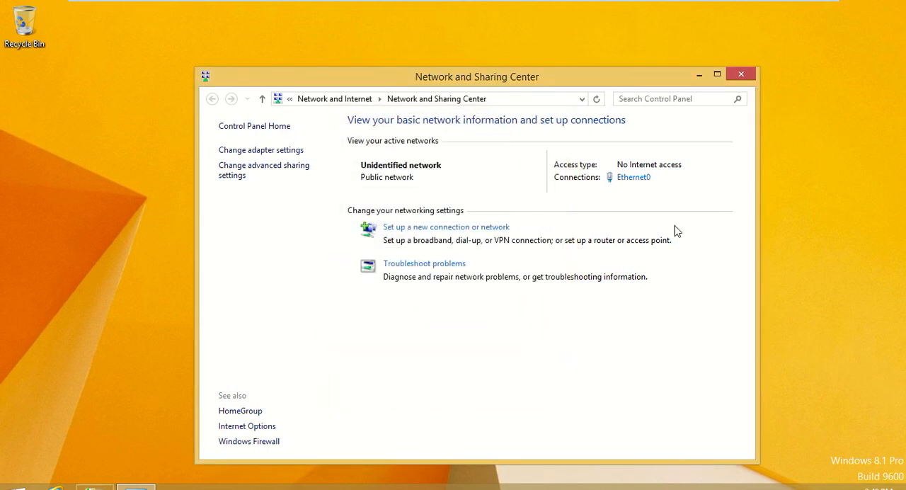
click(699, 74)
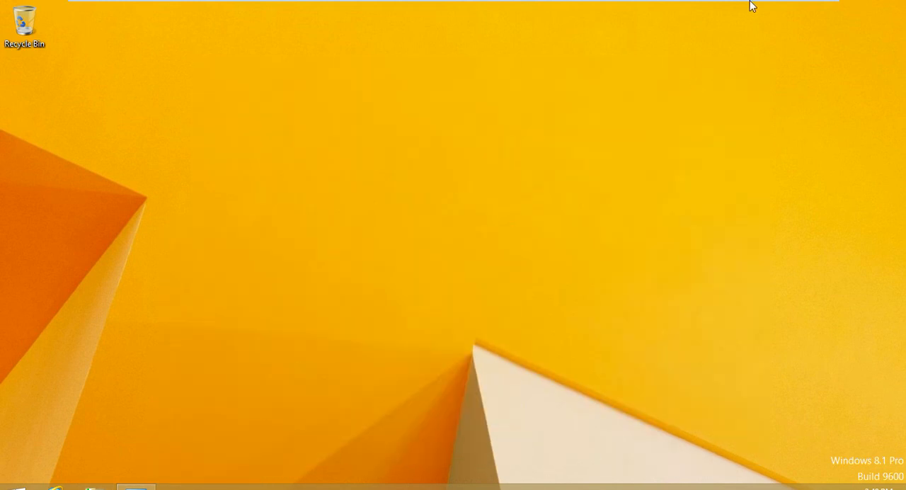
mouse_move(771, 3)
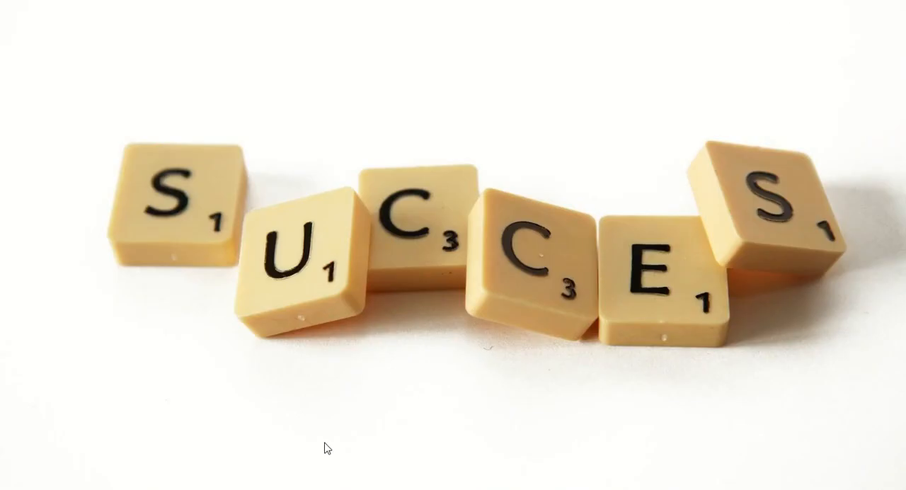
click(401, 436)
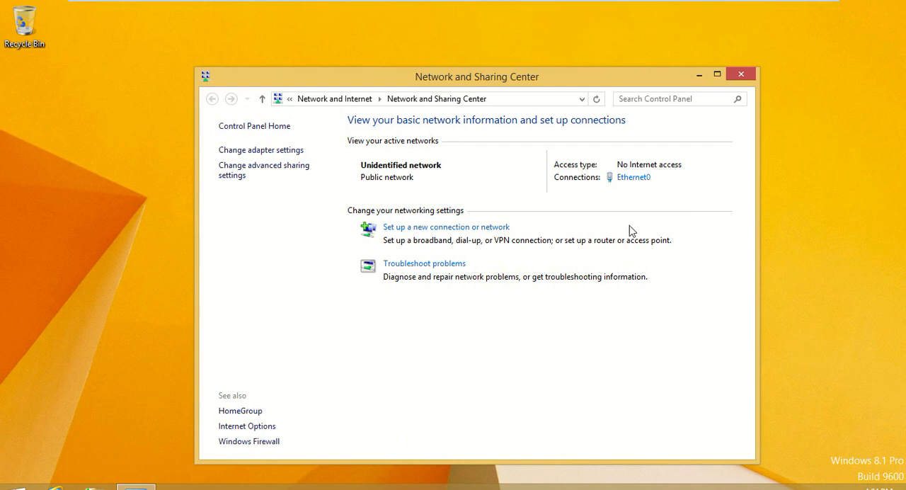
- Open the Ethernet0 properties from its status, authorizing with user name Administrateur and the account password
click(623, 178)
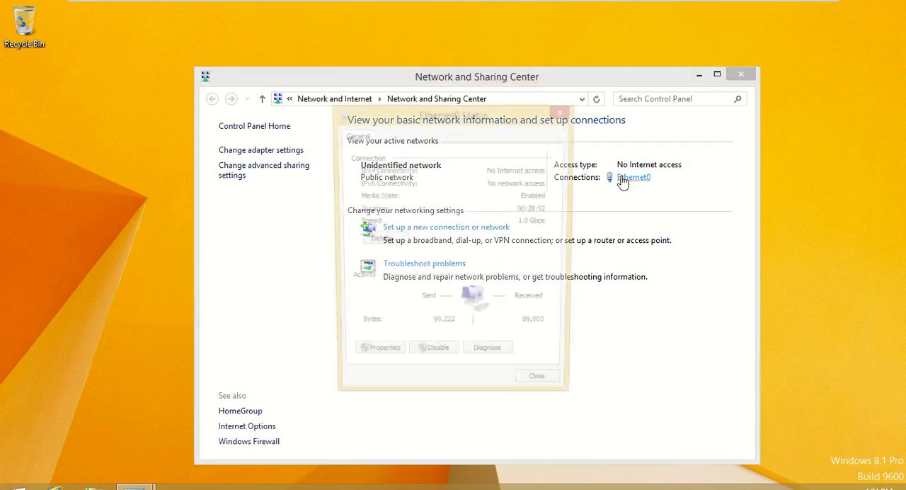
click(384, 359)
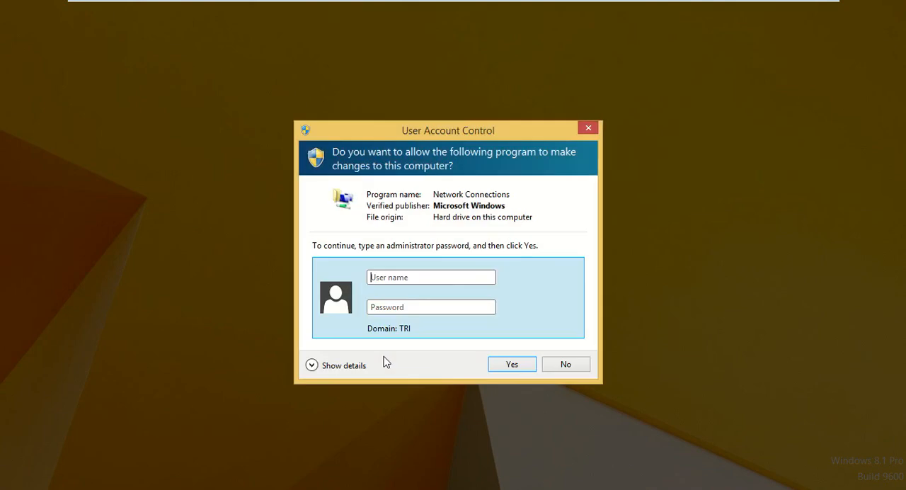
click(399, 277)
text(Q)
key(BackSpace)
text(Administrateur)
key(Tab)
key(shift+Tab)
text(A)
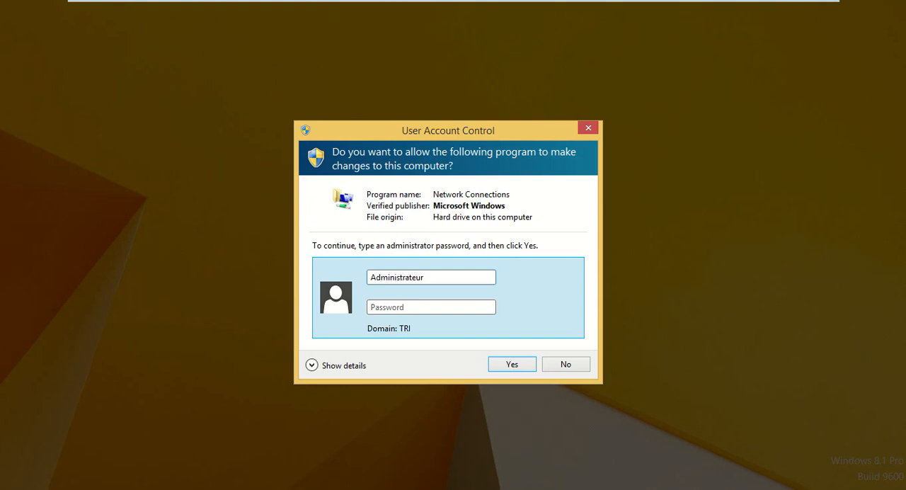
text(p)
key(Return)
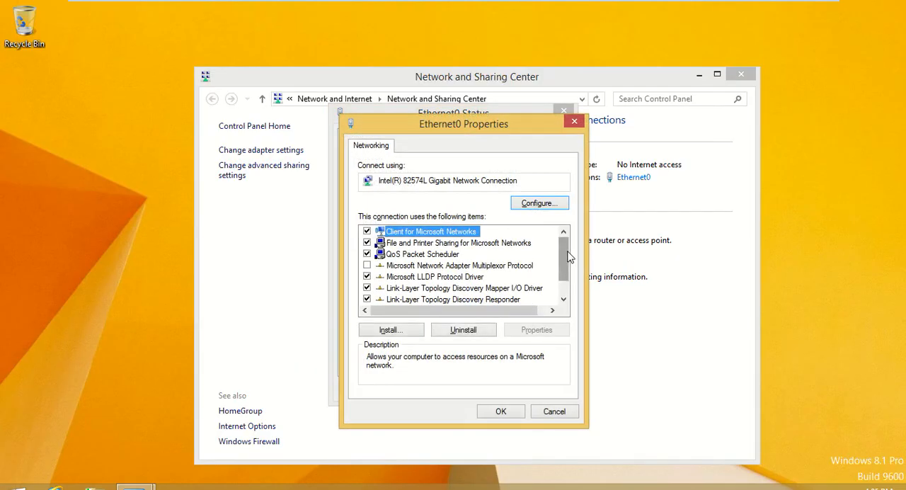
- Set Ethernet0's IPv4 properties to obtain the IP address and DNS server address automatically, and apply the changes
scroll(566, 284, down, 1)
click(467, 299)
double_click(467, 299)
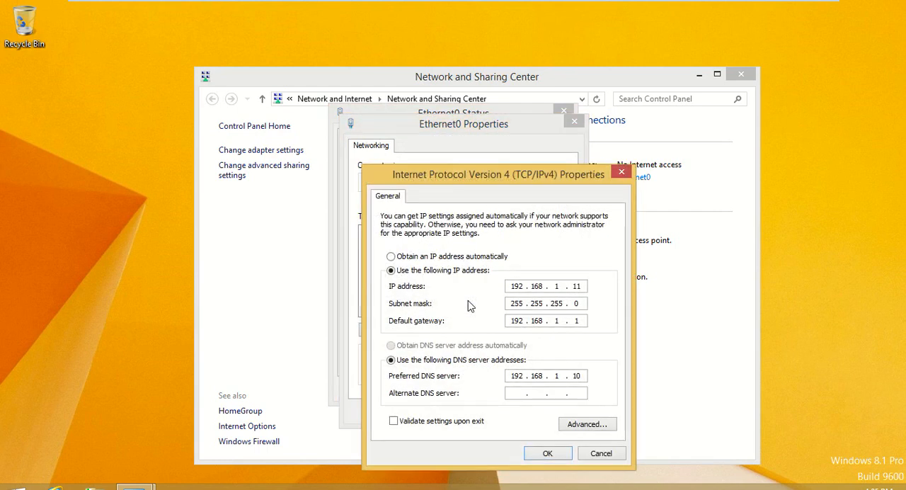
click(405, 259)
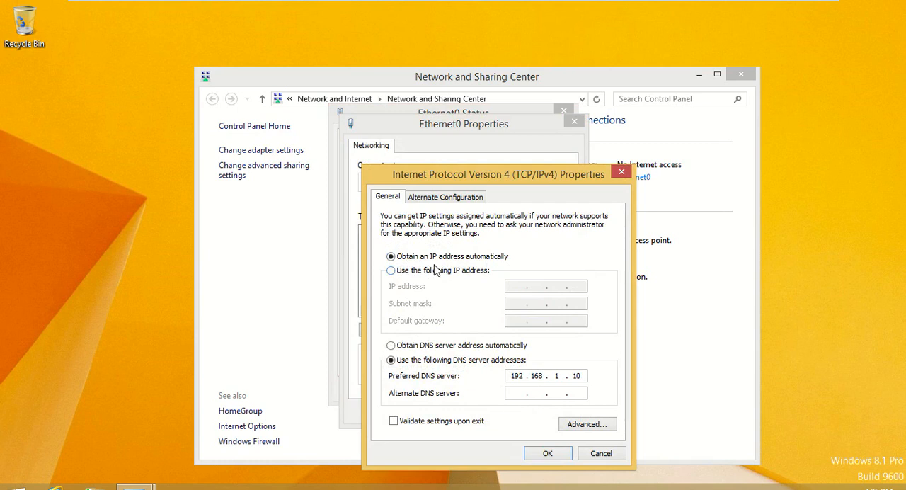
click(424, 348)
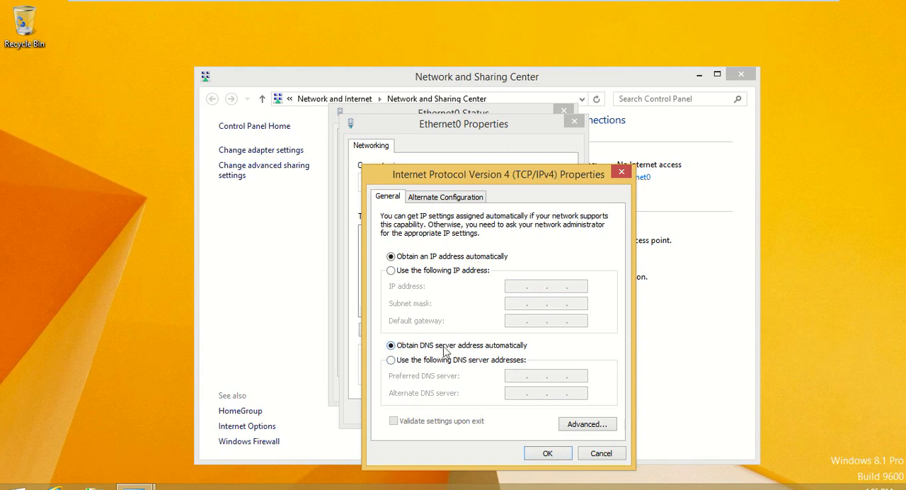
click(543, 453)
click(504, 414)
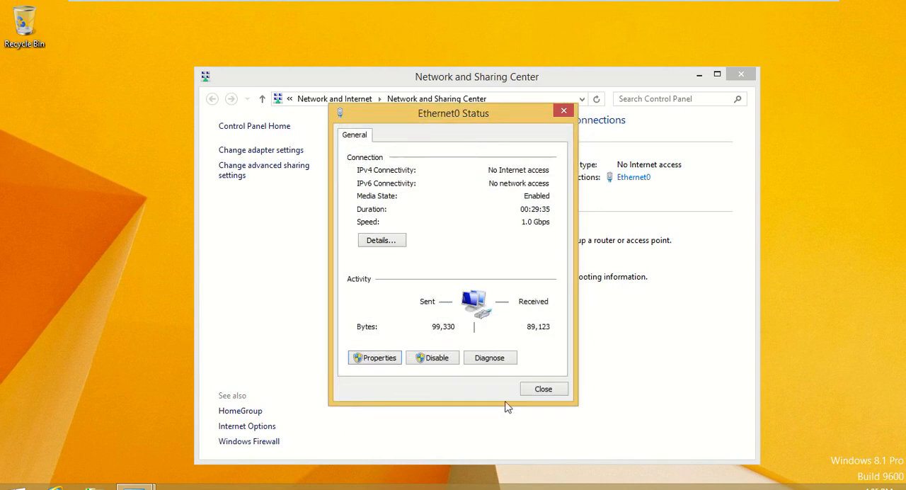
- Unlock the Windows Server 2012R2 virtual machine with the account password and minimize its open network windows
click(543, 390)
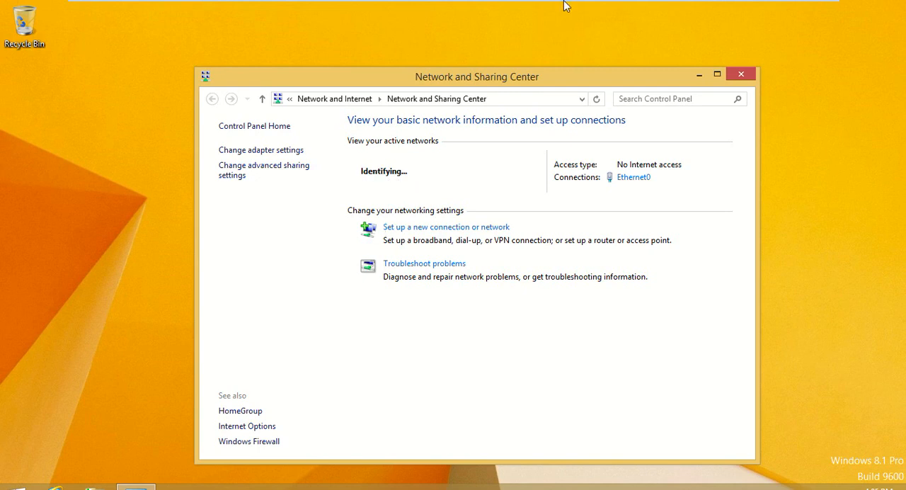
mouse_move(565, 5)
click(598, 10)
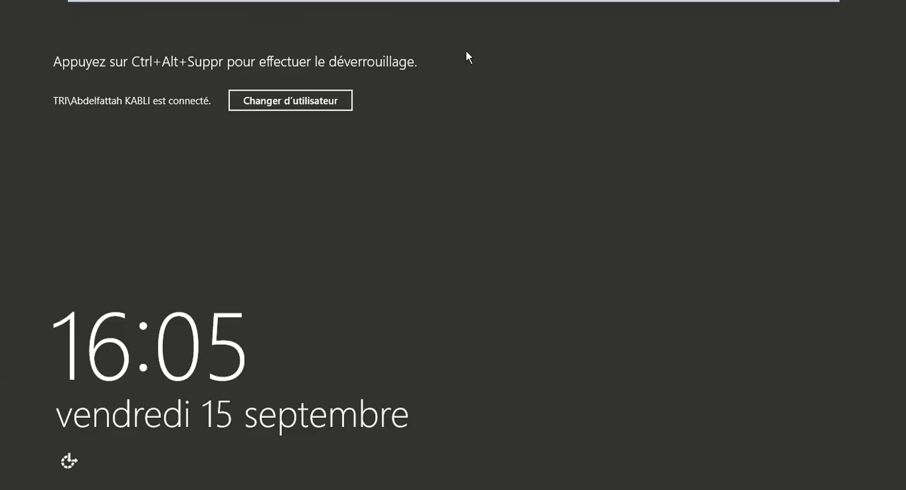
mouse_move(148, 5)
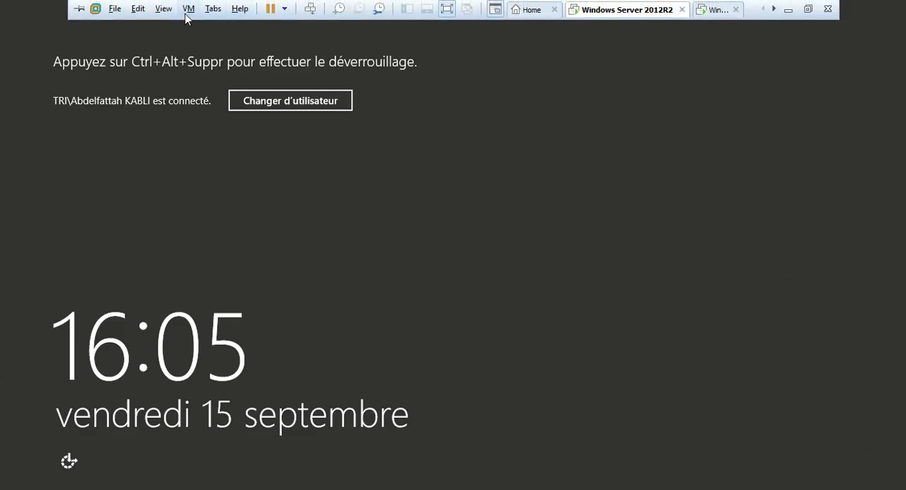
click(189, 8)
click(211, 80)
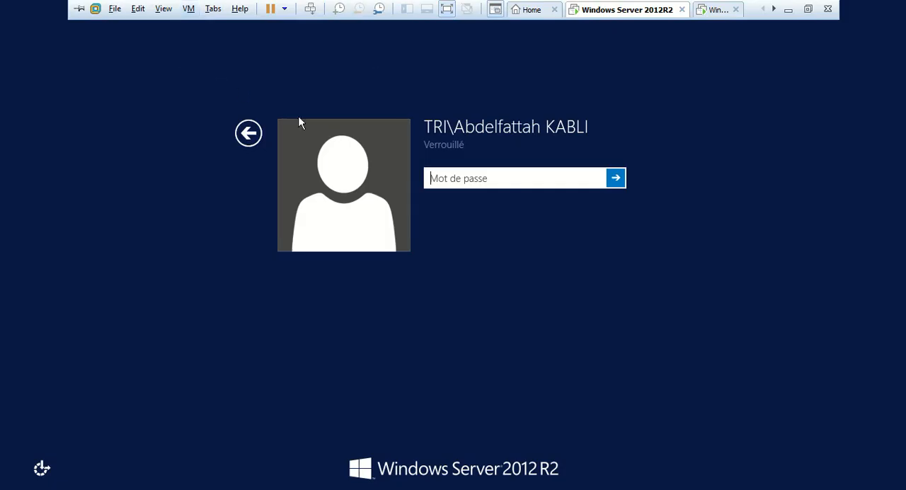
text(*)
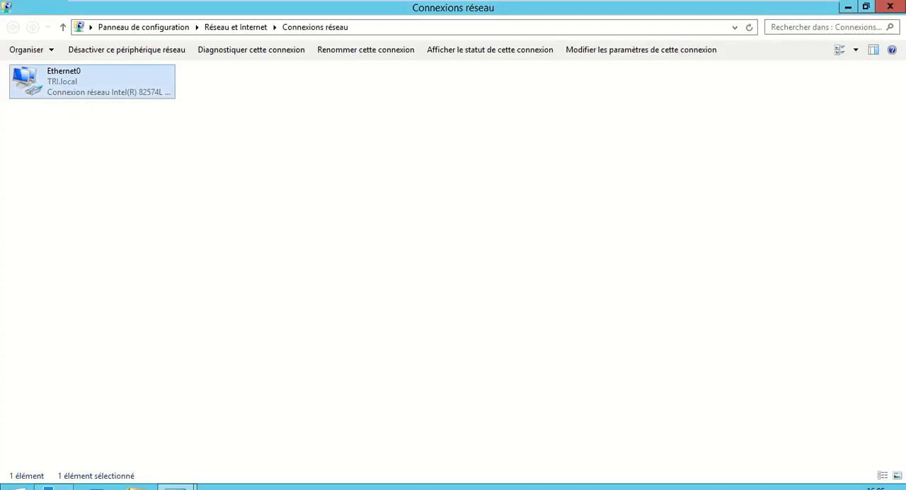
click(848, 7)
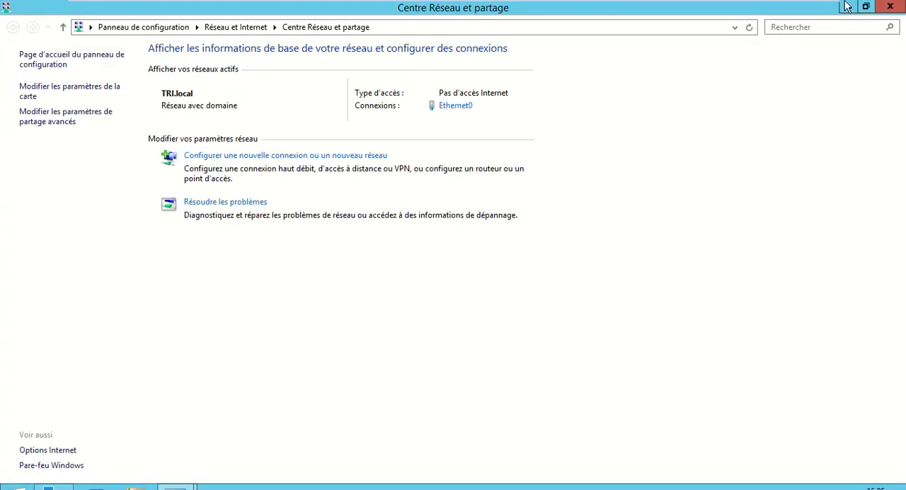
click(848, 7)
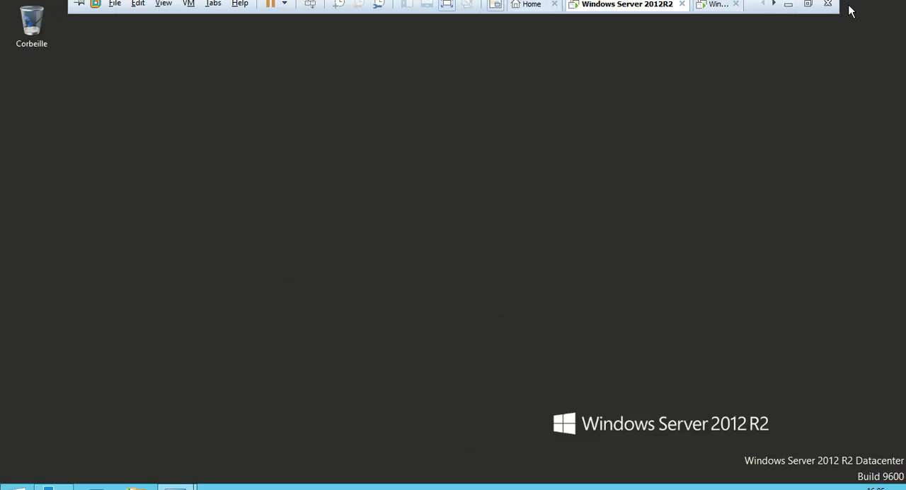
- Examine the Ethernet0 connection details on the Windows 8.1 client, including its IPv4 address and DHCP state
click(704, 13)
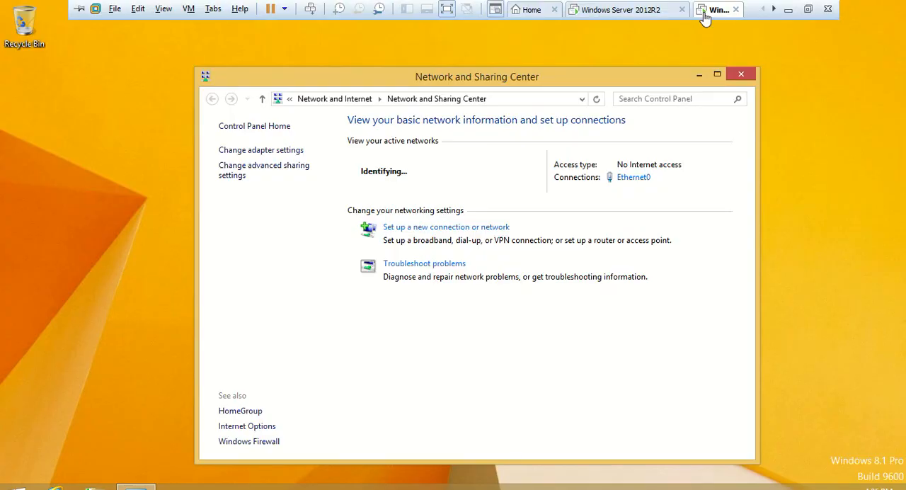
click(631, 179)
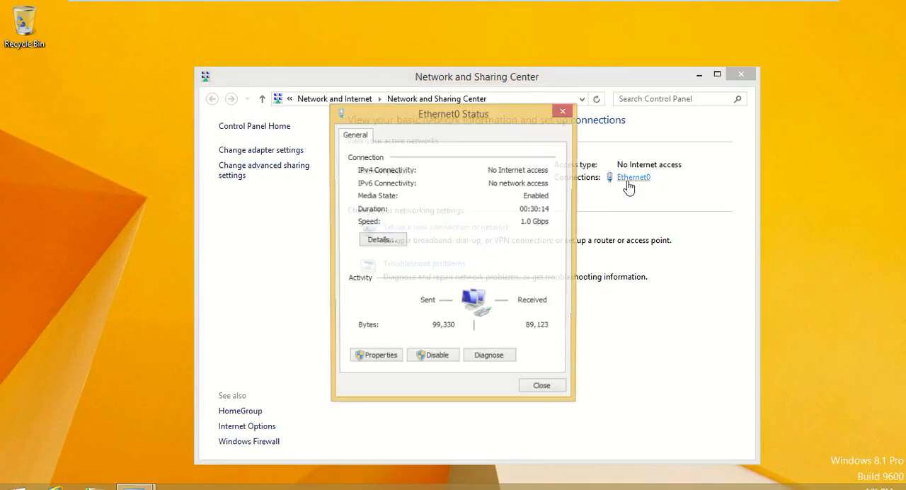
click(381, 241)
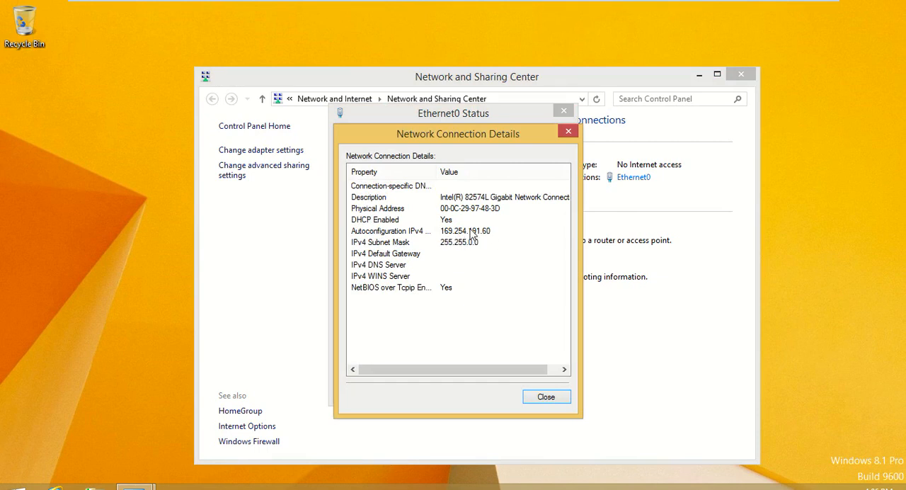
click(570, 135)
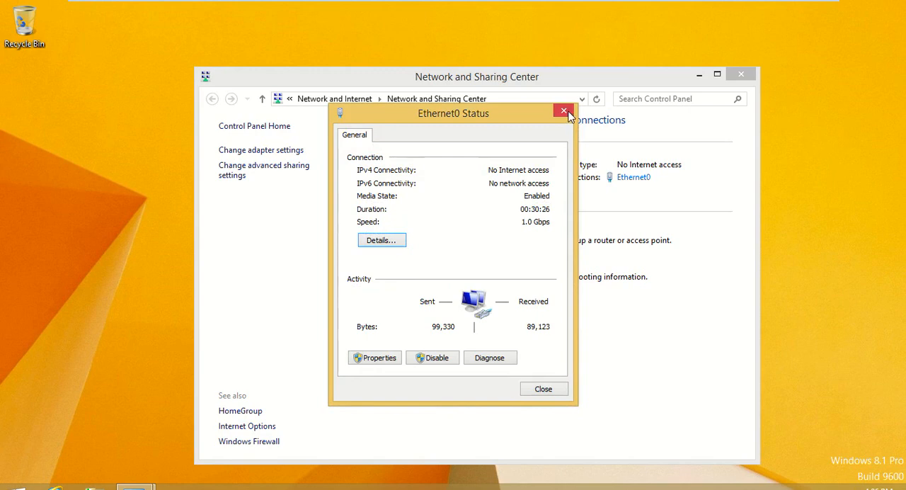
click(563, 111)
- Switch to the Windows Server 2012R2 machine and start adding roles and features from the Server Manager dashboard
mouse_move(684, 5)
click(587, 13)
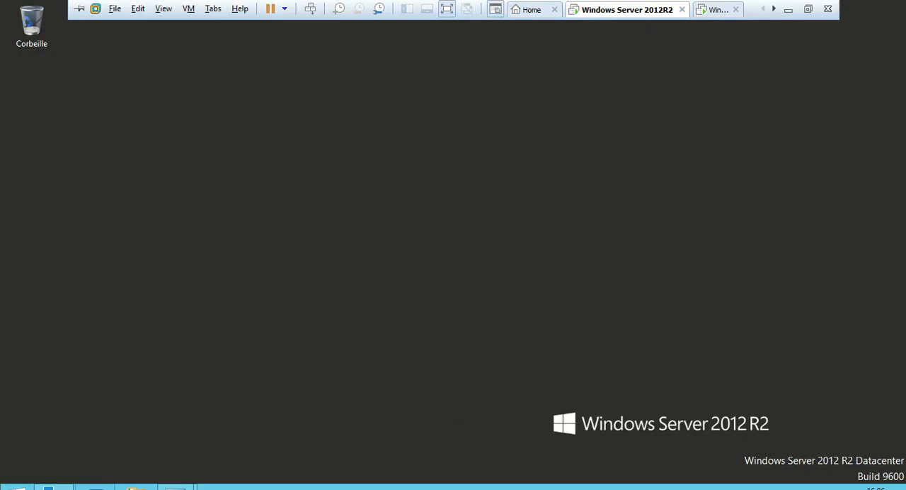
click(53, 487)
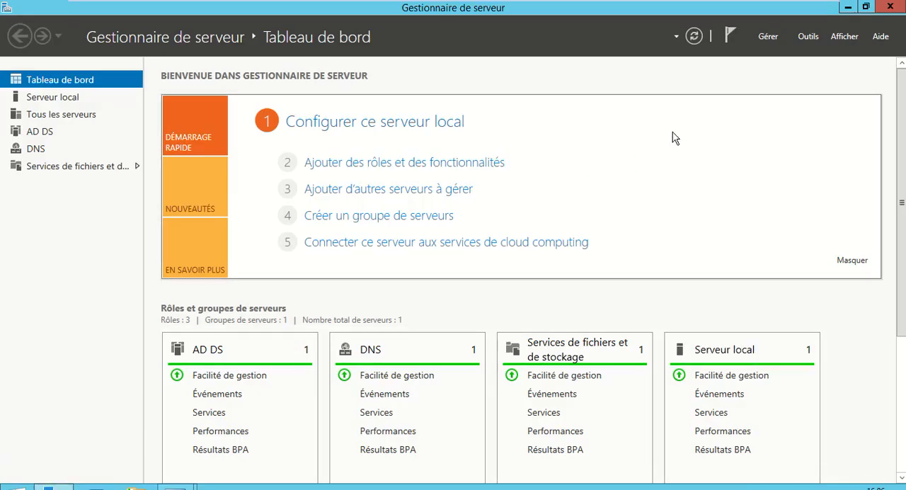
click(773, 40)
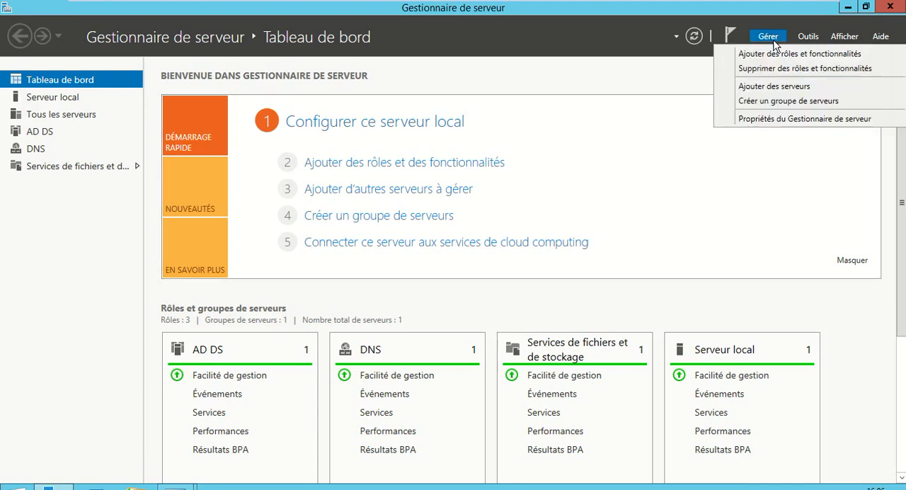
click(551, 167)
click(435, 165)
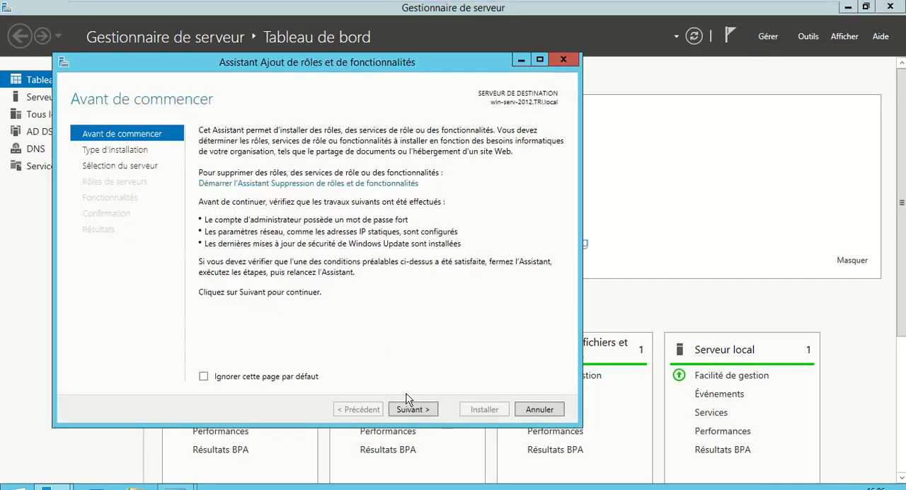
- Choose a role-based or feature-based installation with win-serv-2012.TRI.local from the server pool as the destination
click(409, 413)
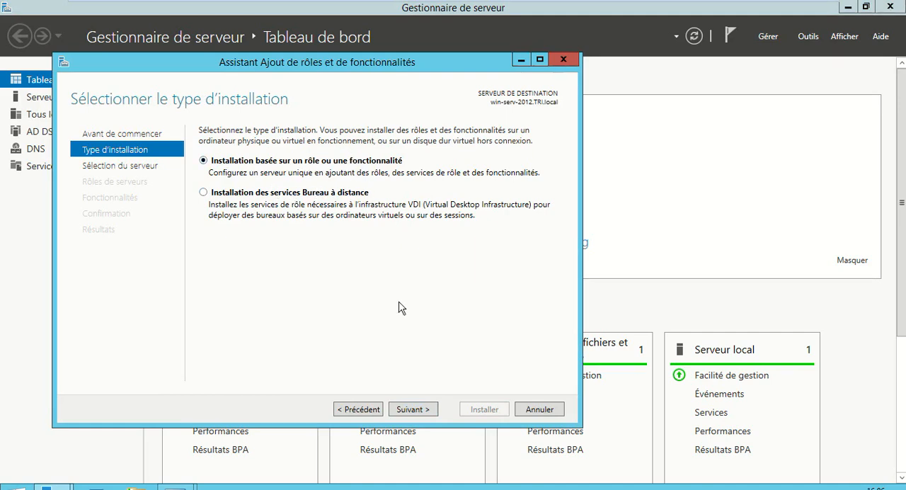
click(422, 412)
click(422, 411)
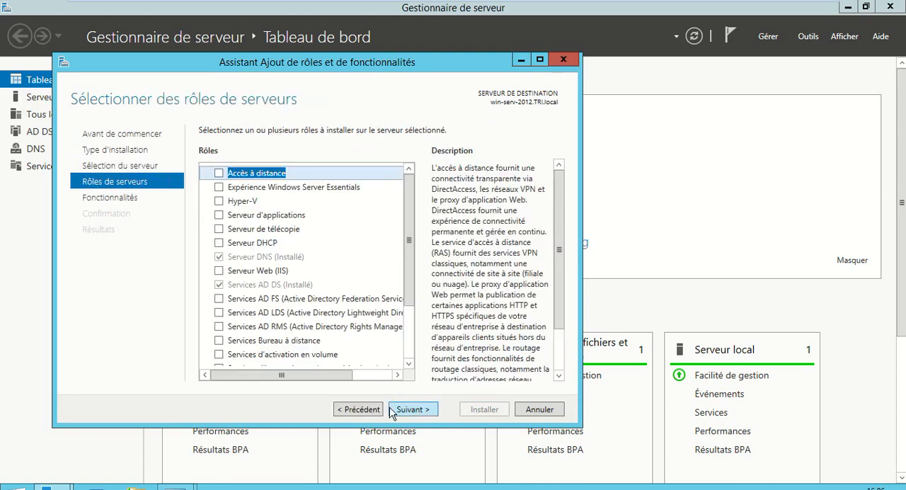
click(373, 410)
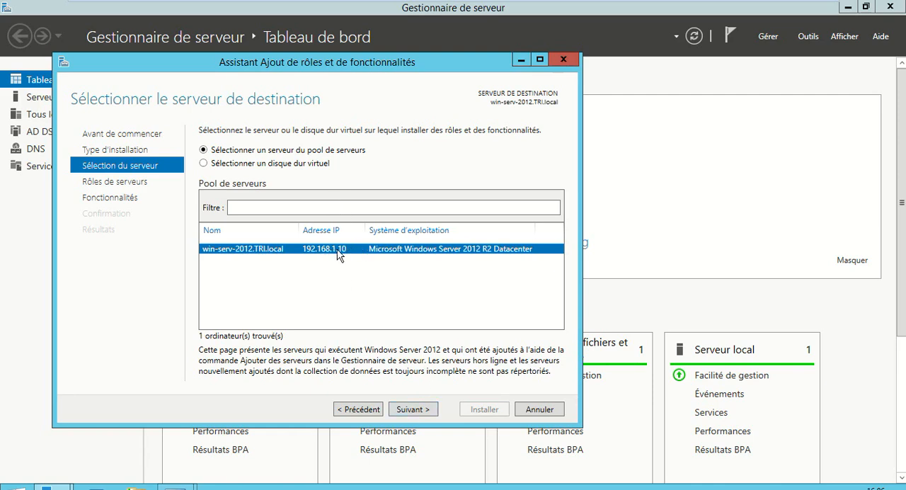
click(418, 411)
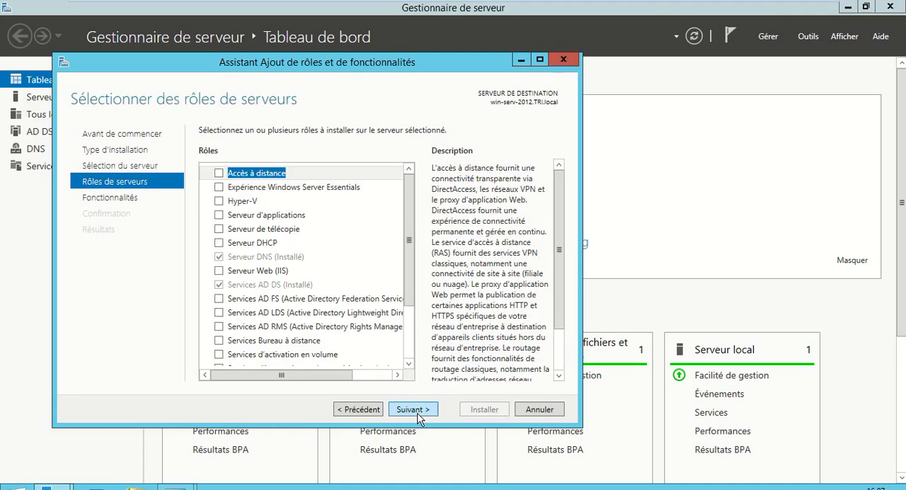
- Select the Serveur DHCP role with its management tools and advance to the confirmation page without adding other features
click(220, 244)
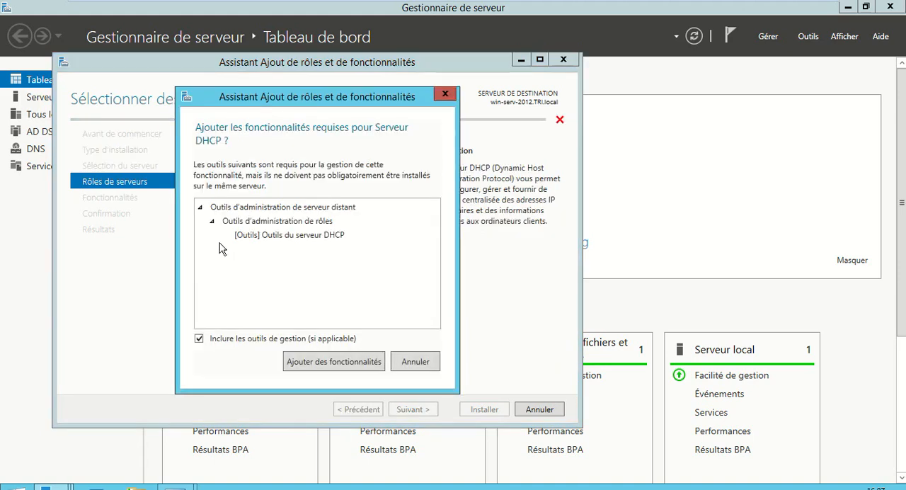
drag(293, 104, 447, 112)
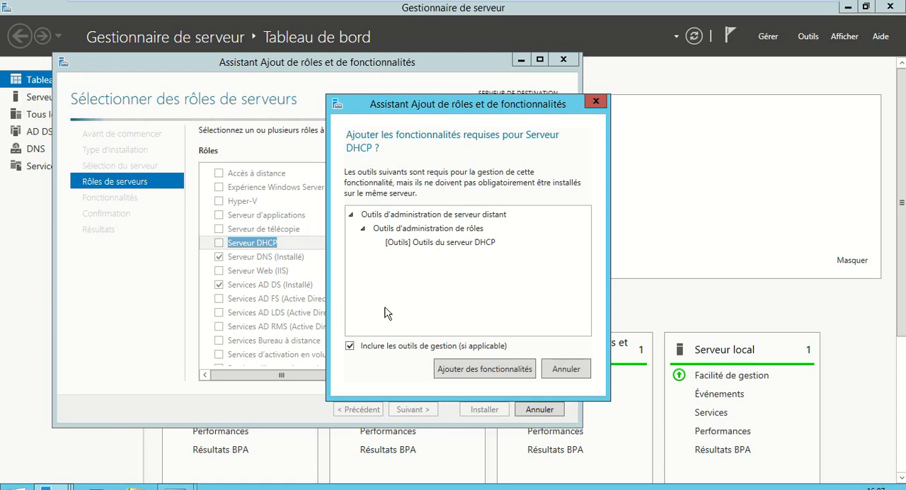
click(468, 369)
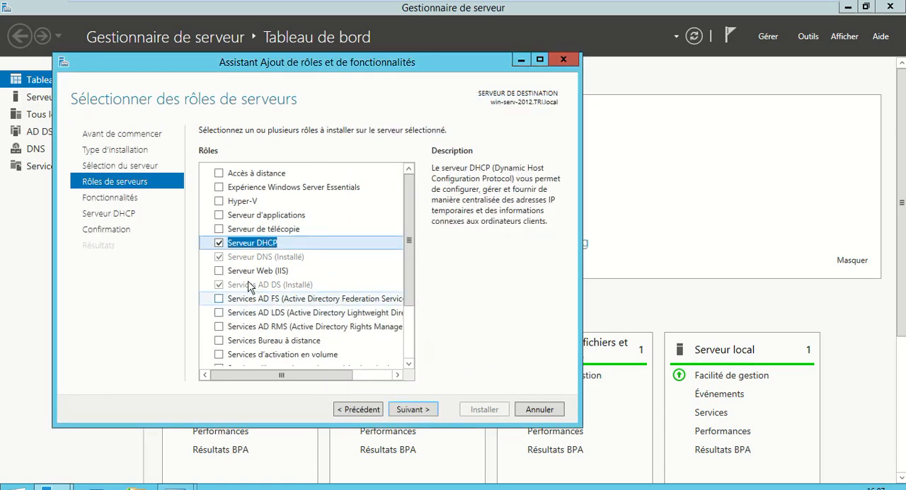
click(406, 411)
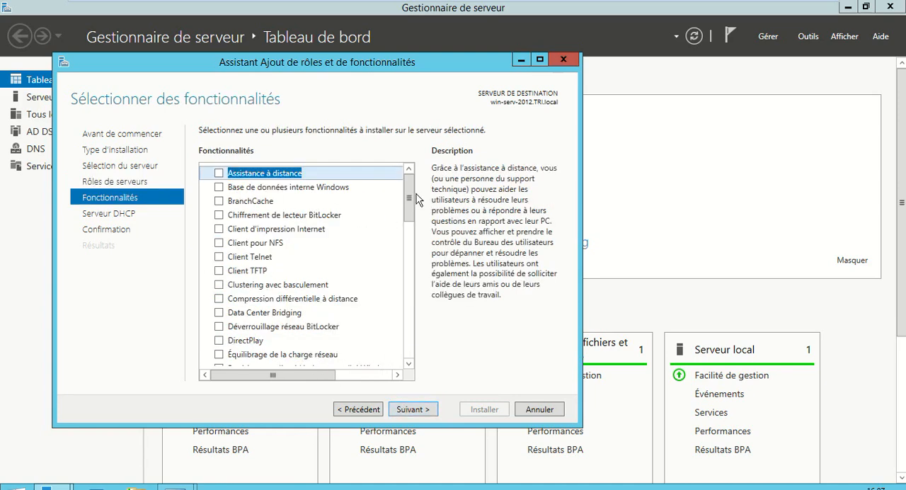
mouse_move(411, 197)
mouse_down()
mouse_move(411, 251)
mouse_move(408, 187)
mouse_up()
click(414, 410)
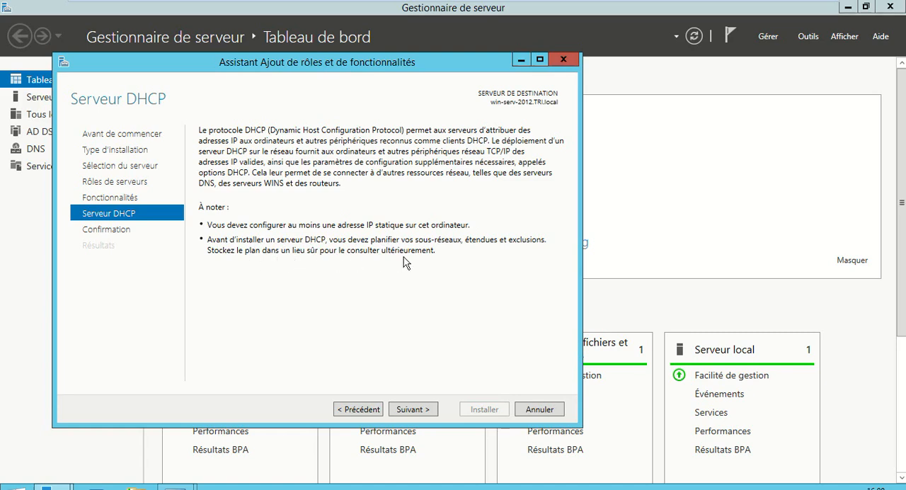
click(409, 411)
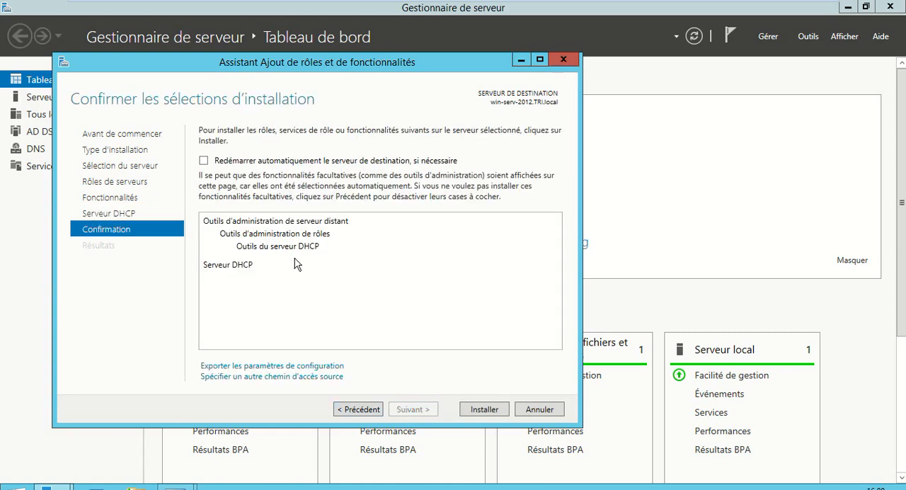
- Allow the destination server to restart automatically if necessary and install the DHCP server role
click(204, 160)
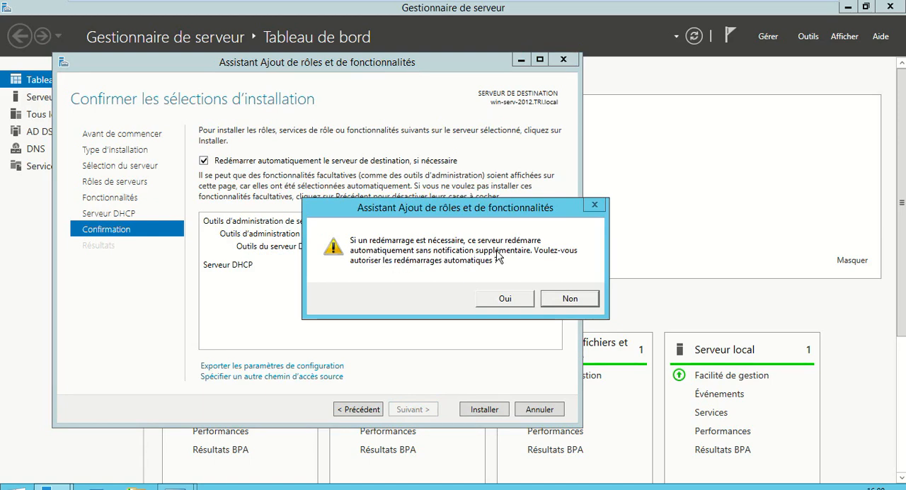
click(521, 300)
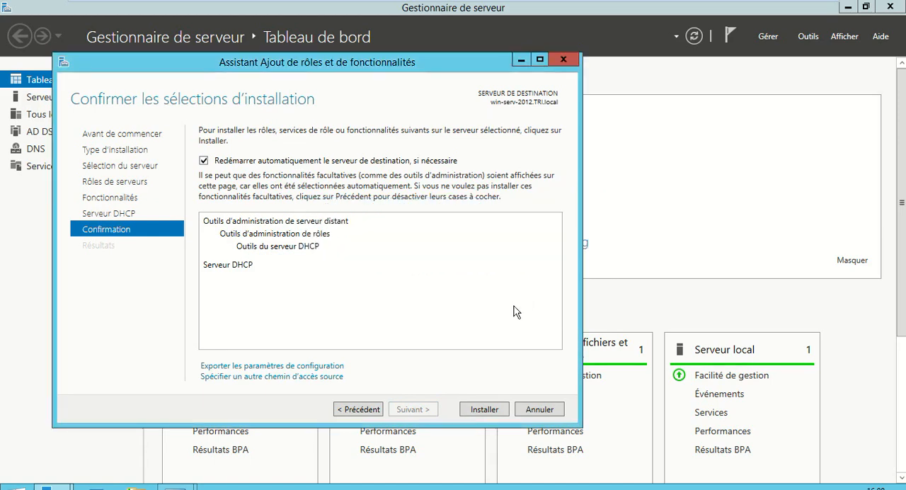
click(485, 411)
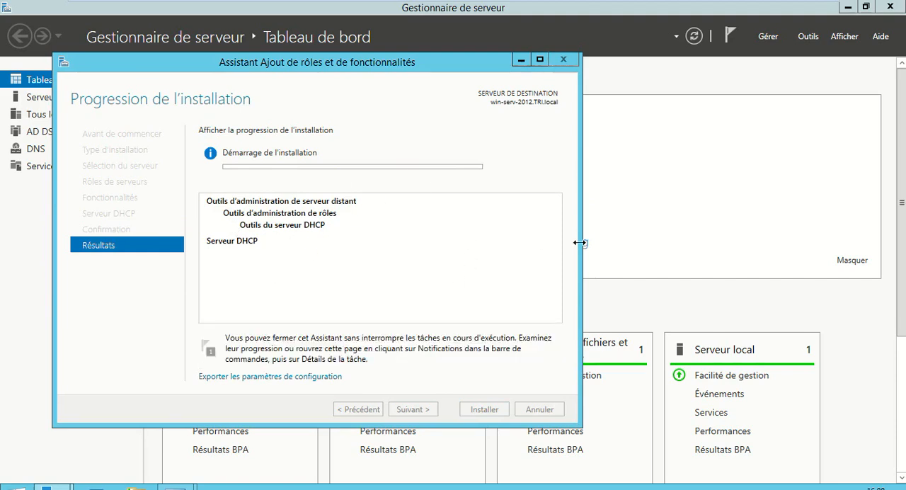
mouse_move(651, 3)
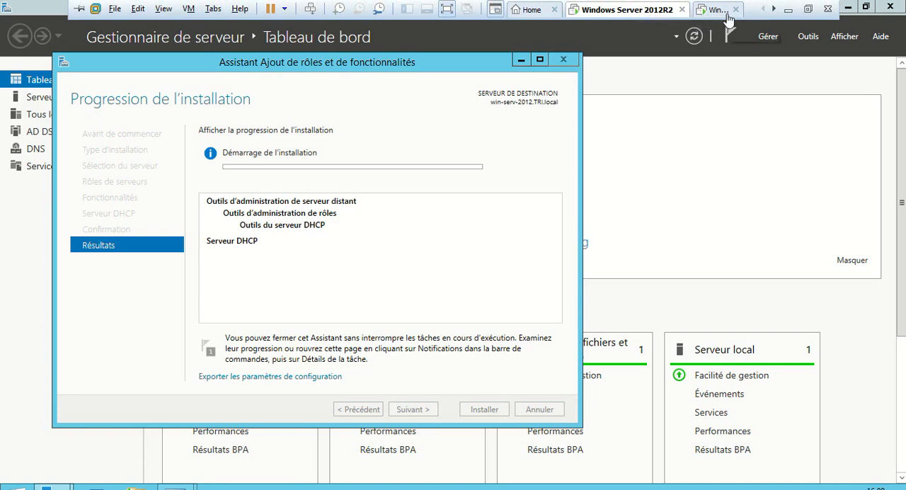
click(808, 9)
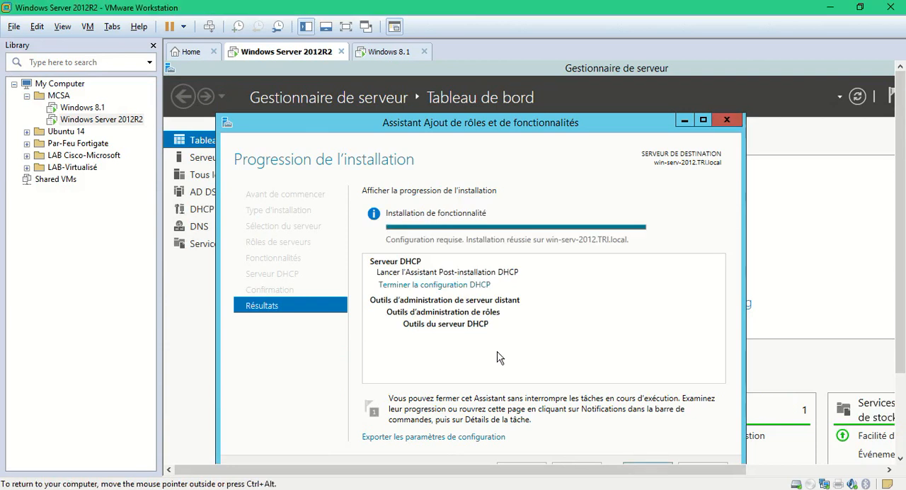
key(ctrl+alt+Return)
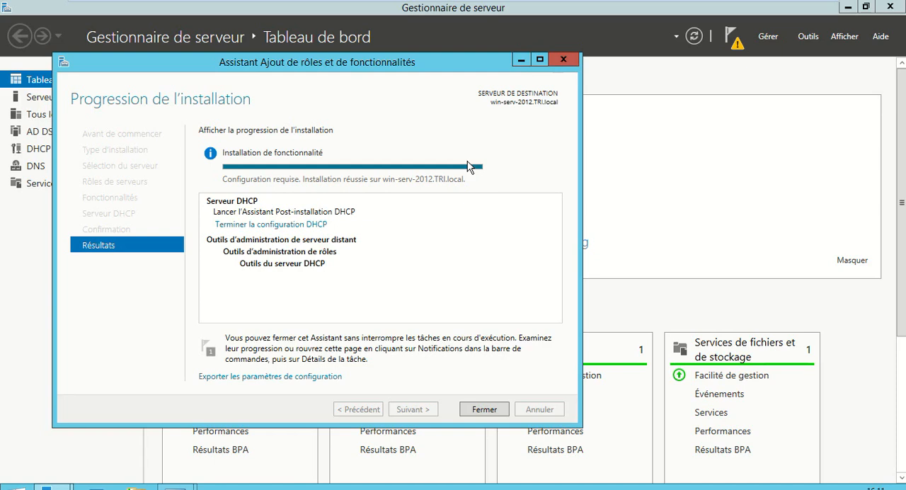
- Open the DHCP post-installation configuration wizard from the installation results and reposition its window
click(301, 226)
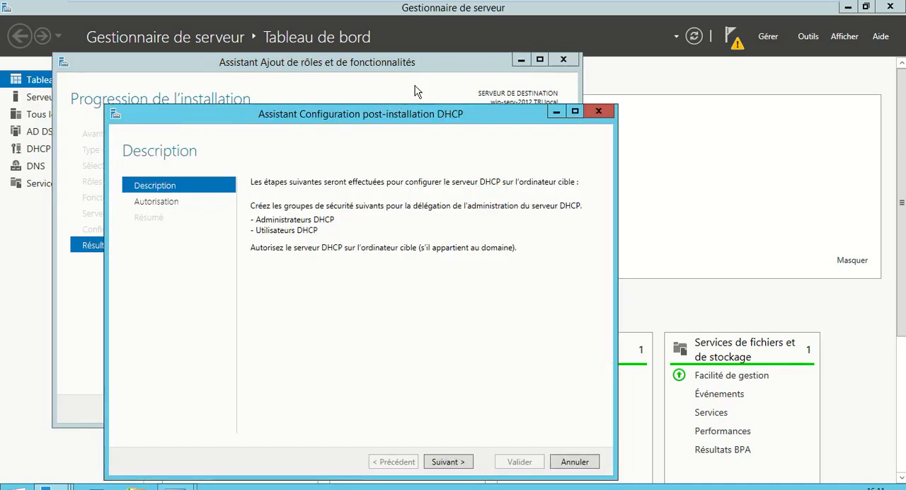
double_click(422, 105)
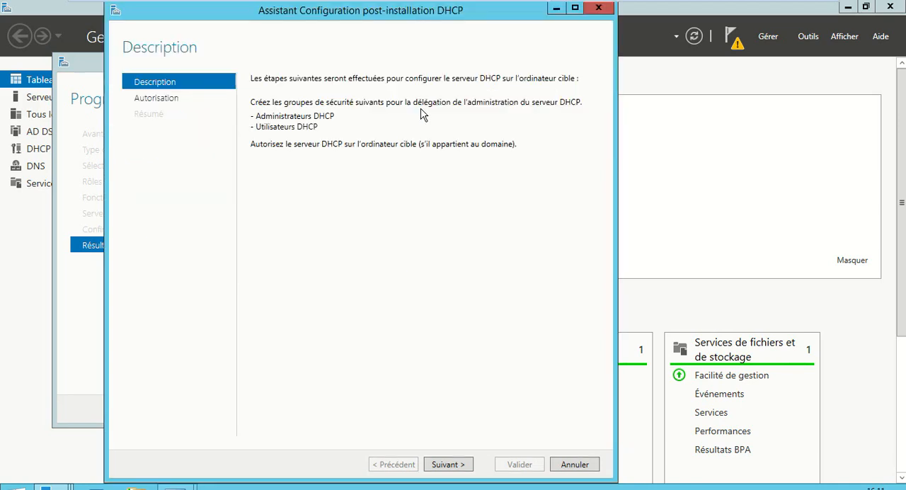
double_click(423, 6)
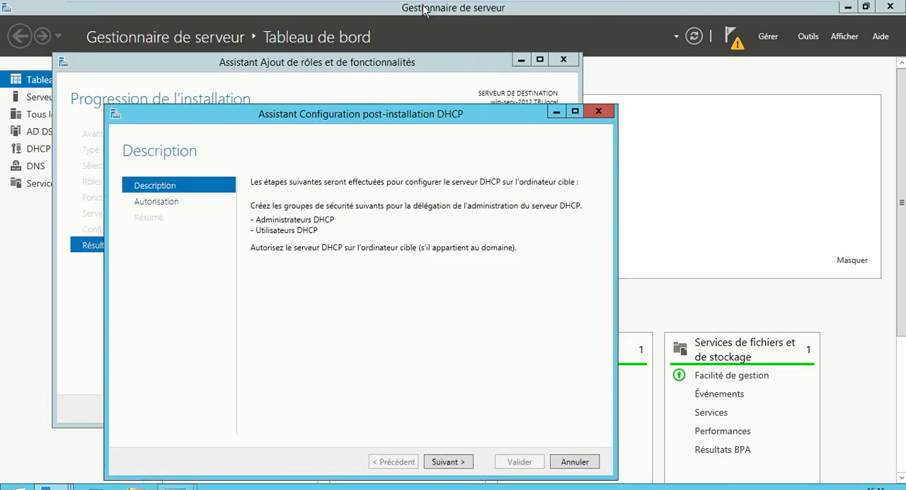
drag(420, 113, 559, 81)
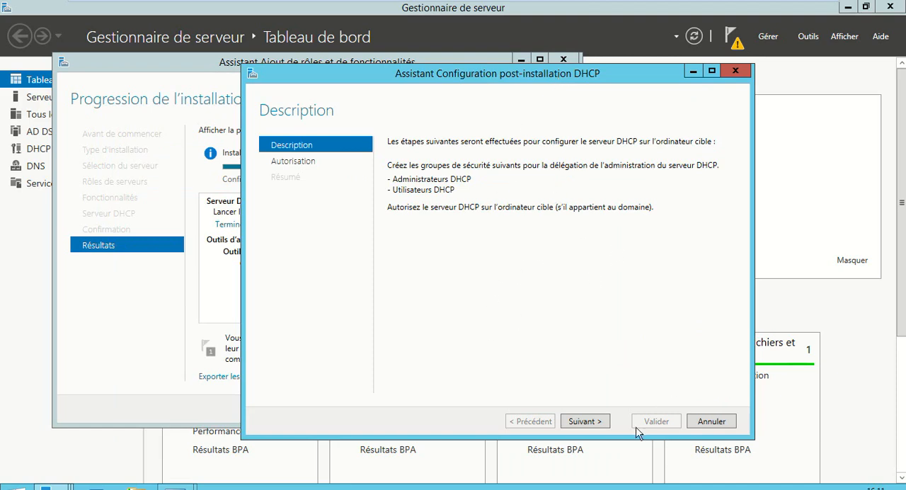
- Advance the DHCP post-installation wizard to the authorisation page
click(587, 423)
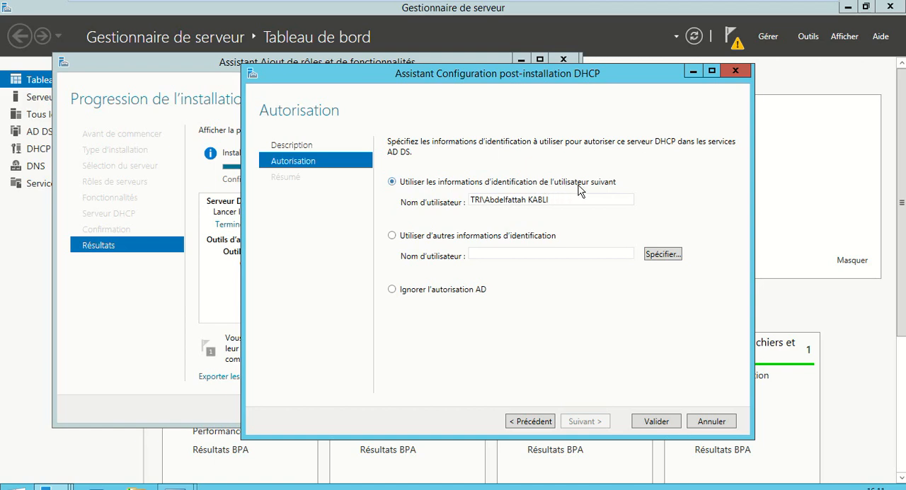
mouse_move(618, 4)
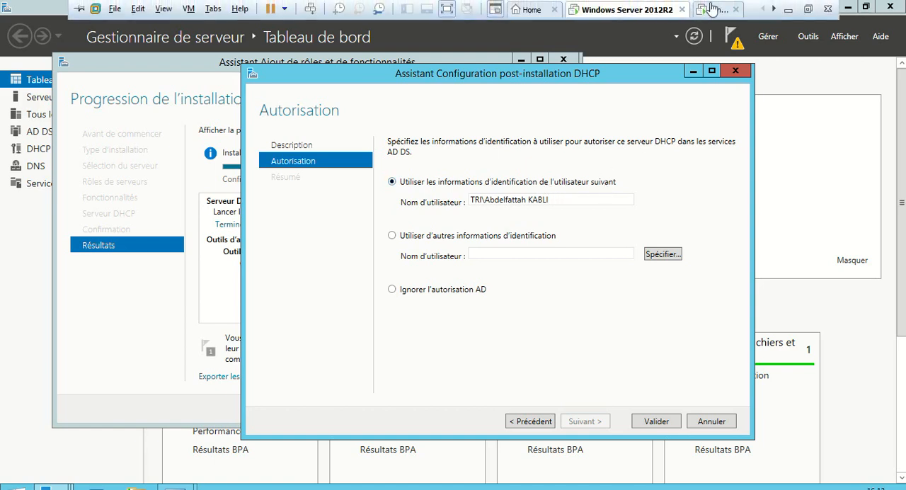
click(808, 9)
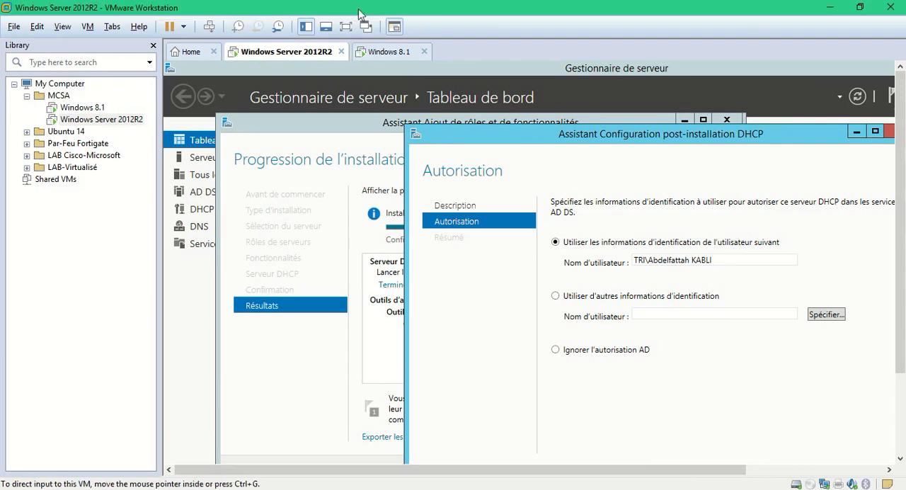
click(346, 26)
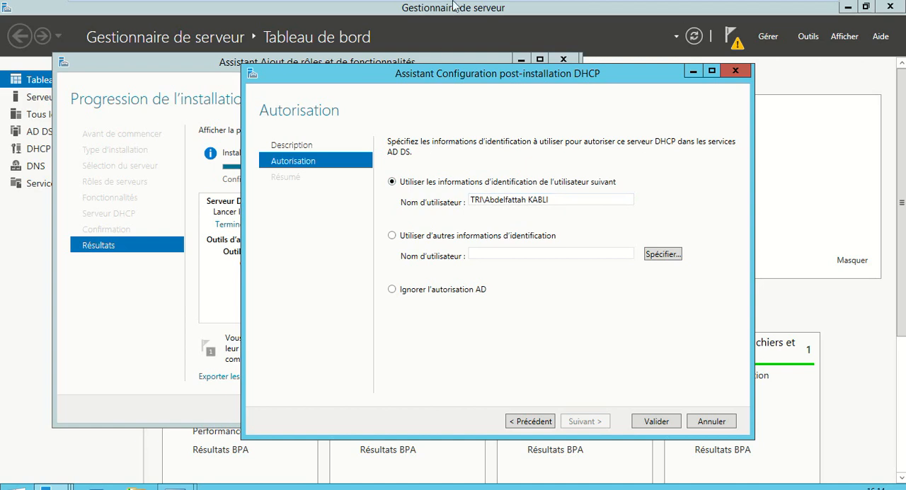
mouse_move(540, 5)
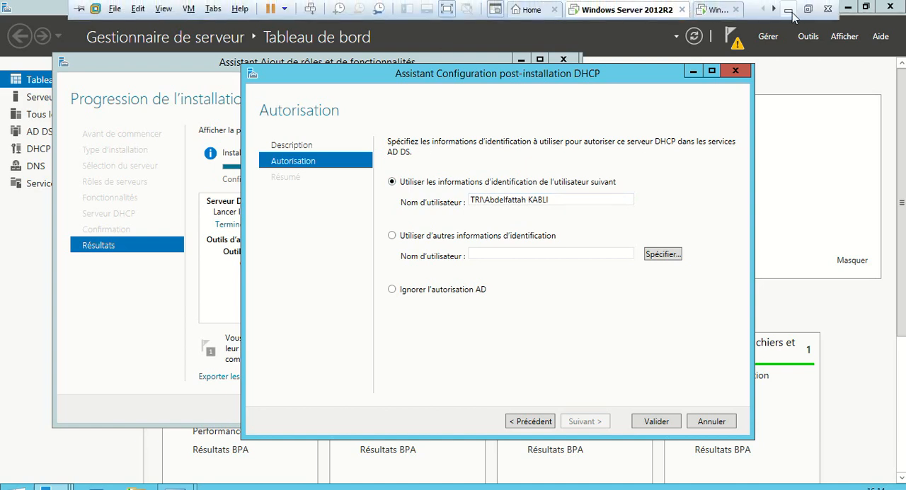
click(790, 12)
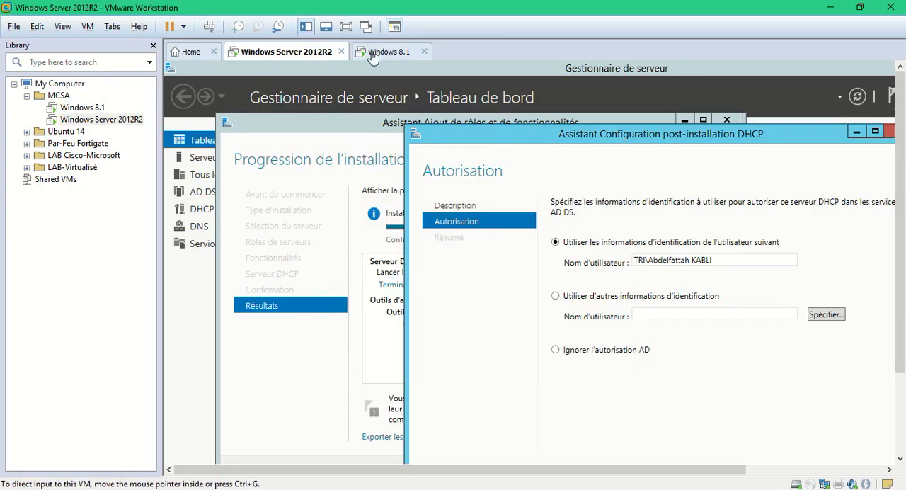
click(346, 26)
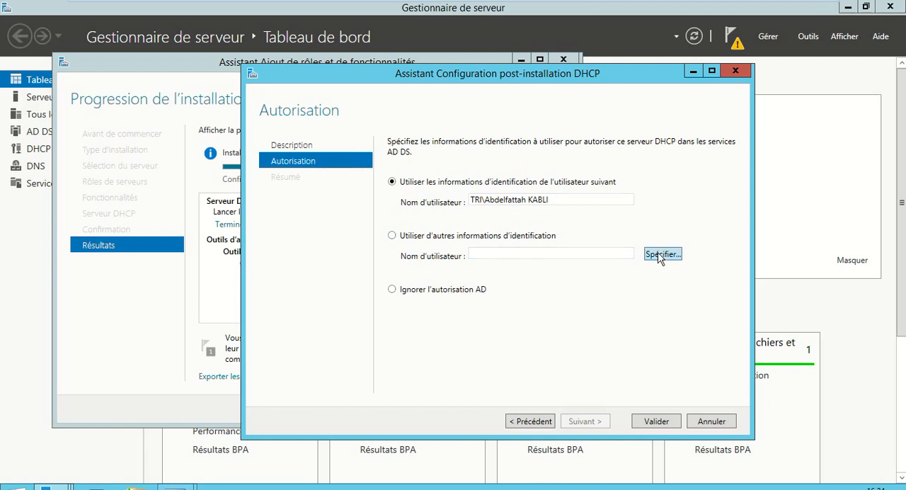
click(421, 241)
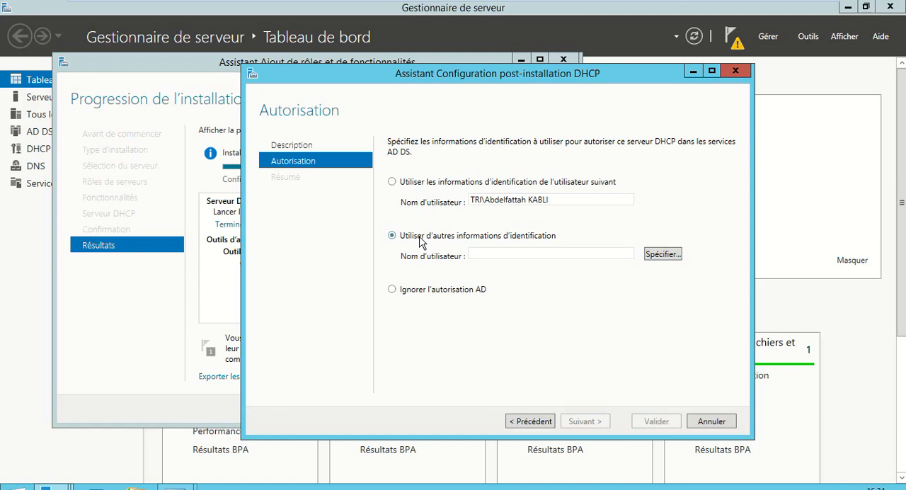
click(673, 255)
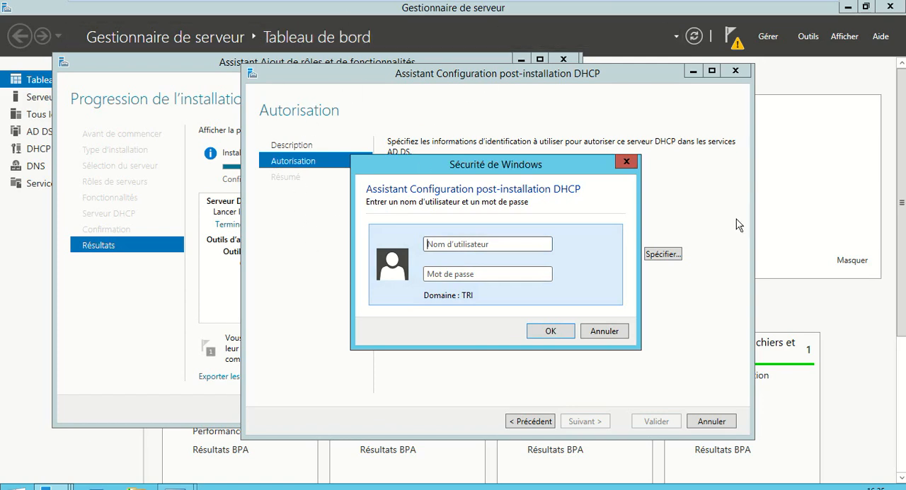
click(596, 330)
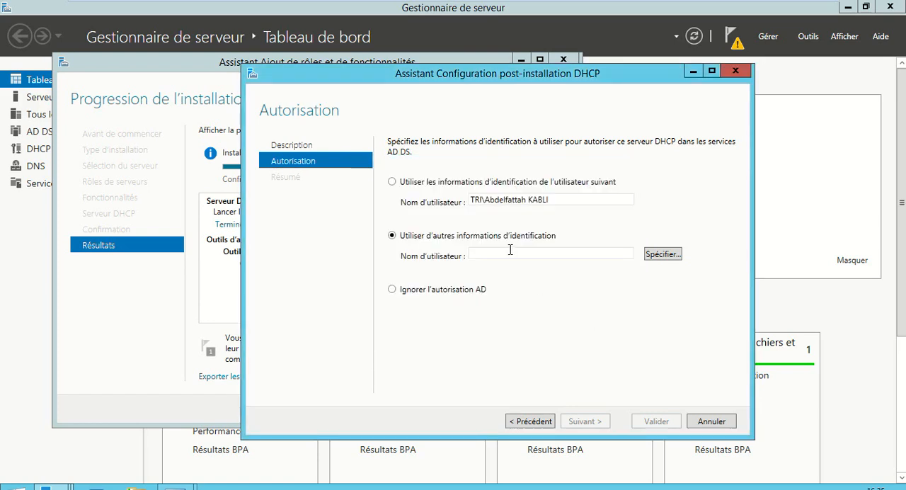
click(390, 293)
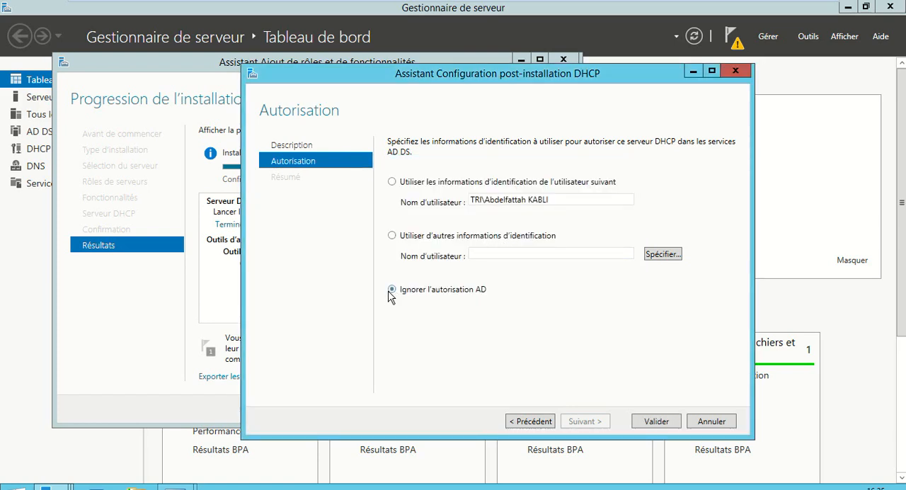
click(429, 185)
click(422, 239)
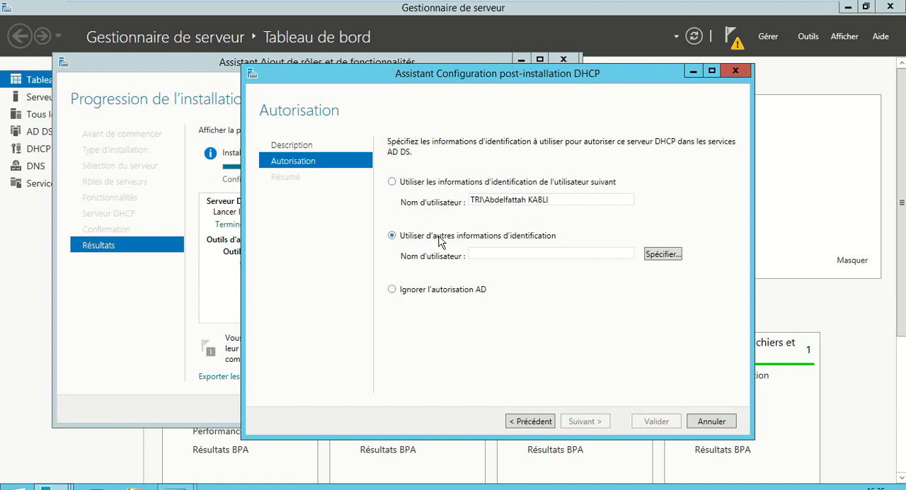
- Try to authorise the DHCP server with the signed-in domain user's credentials and close the post-installation wizard
click(416, 185)
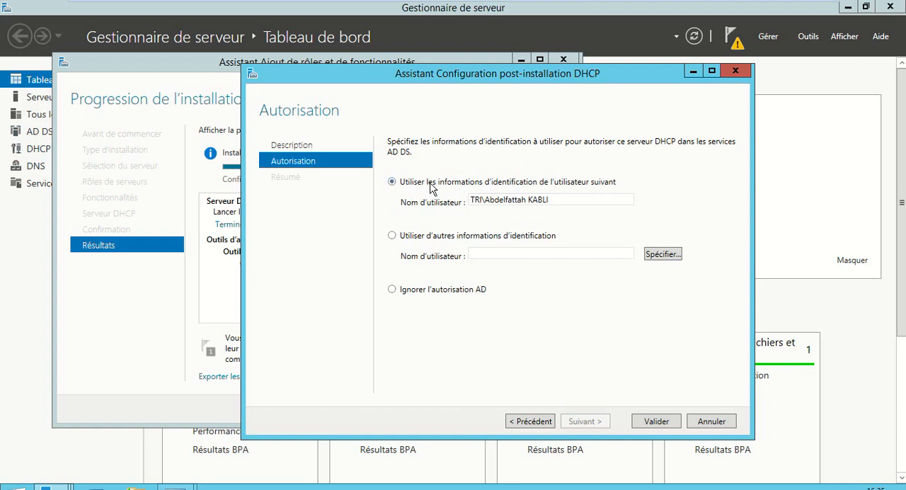
click(654, 422)
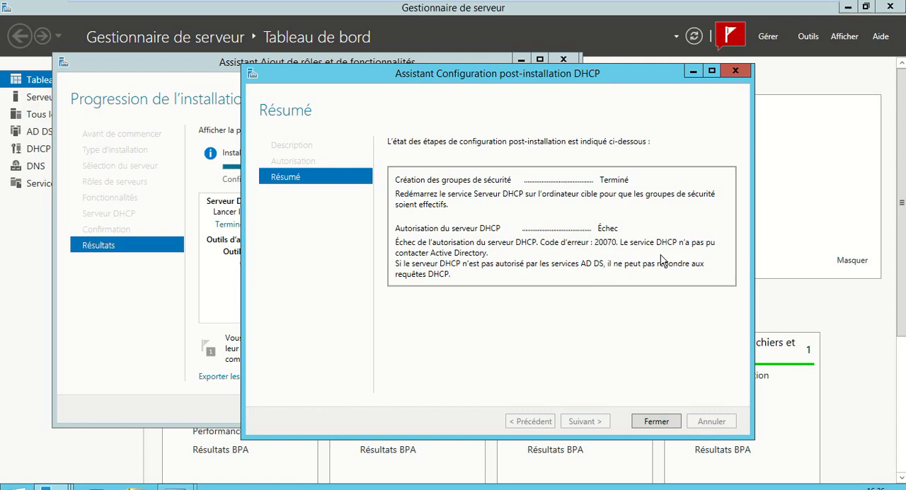
click(660, 423)
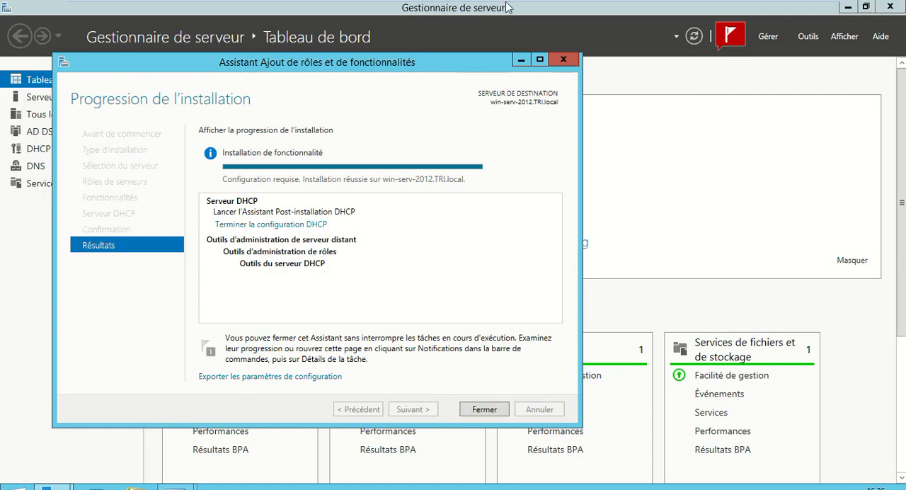
- Minimise the role installation wizard and check the server notifications for the DHCP post-deployment configuration status
click(522, 62)
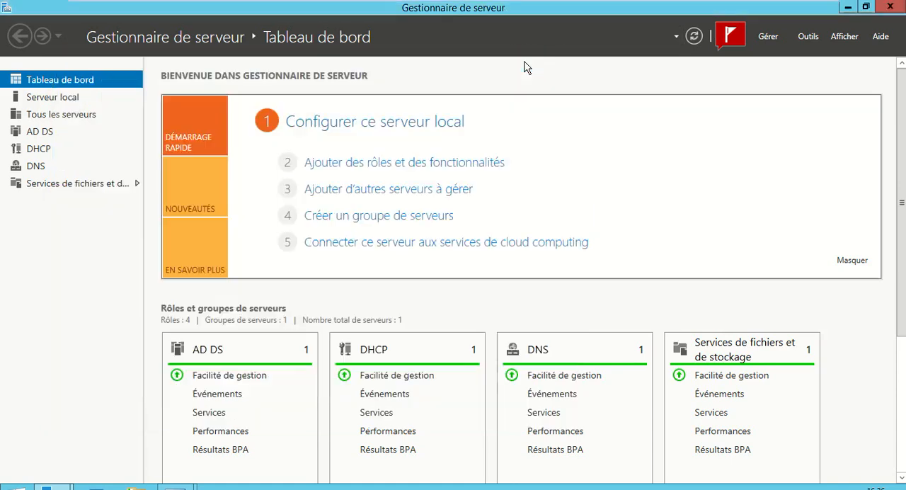
click(720, 39)
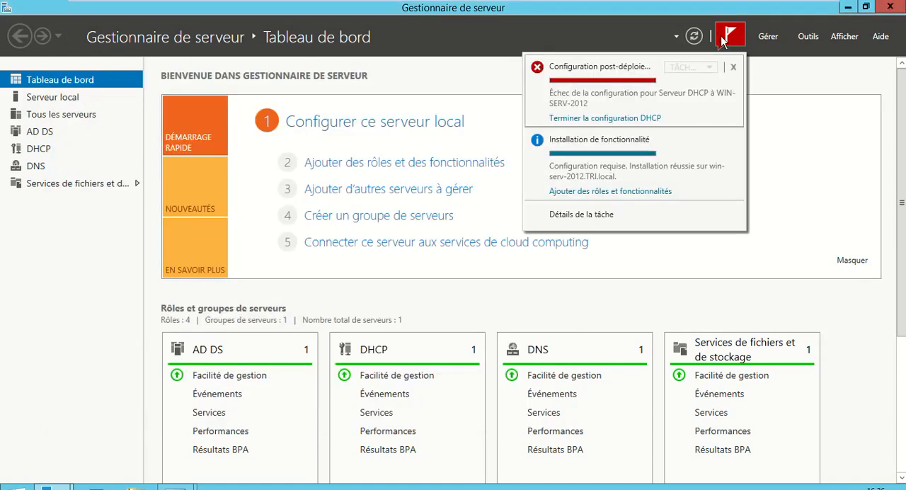
click(726, 41)
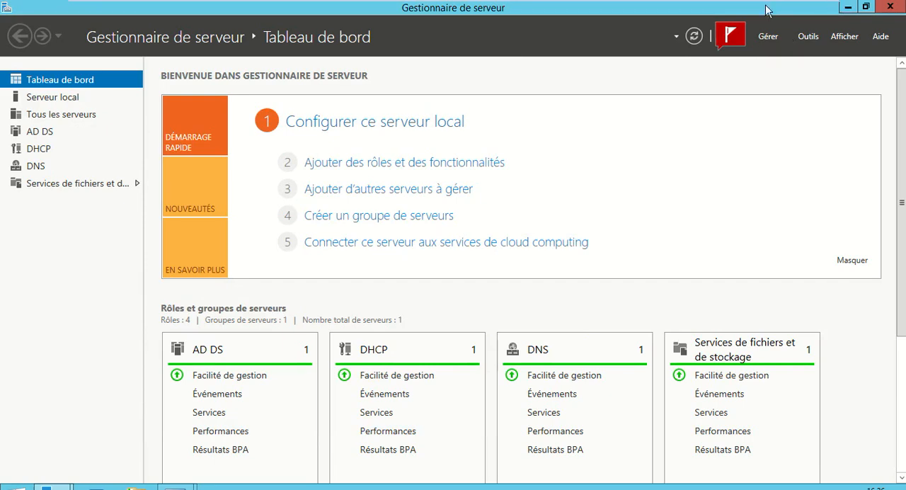
click(808, 8)
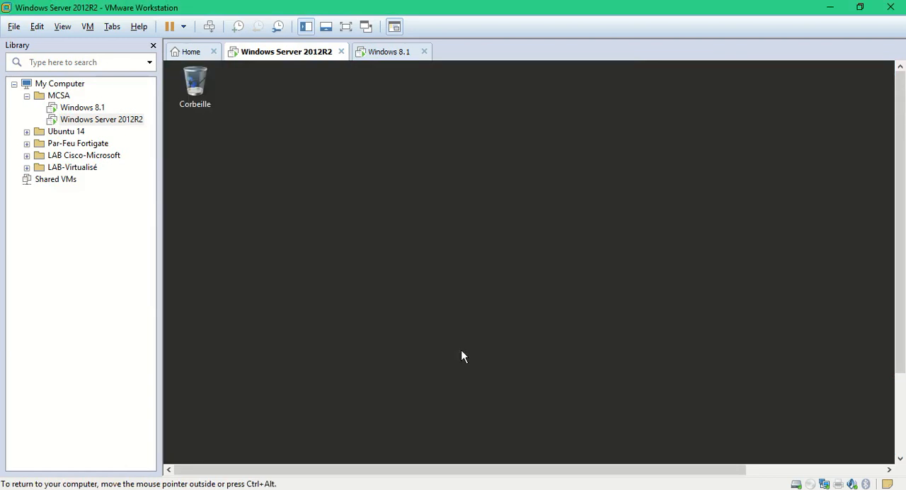
click(346, 28)
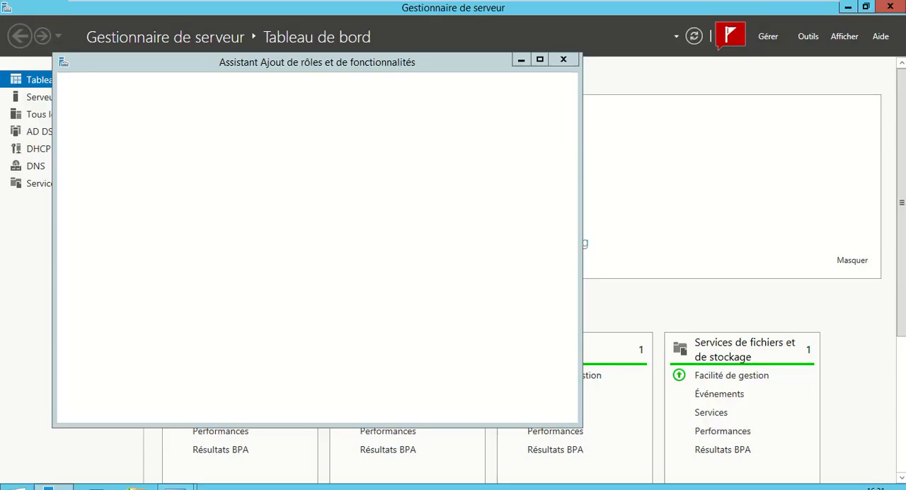
- Reopen the DHCP post-installation configuration from the installation results and advance to the authorisation page
click(270, 225)
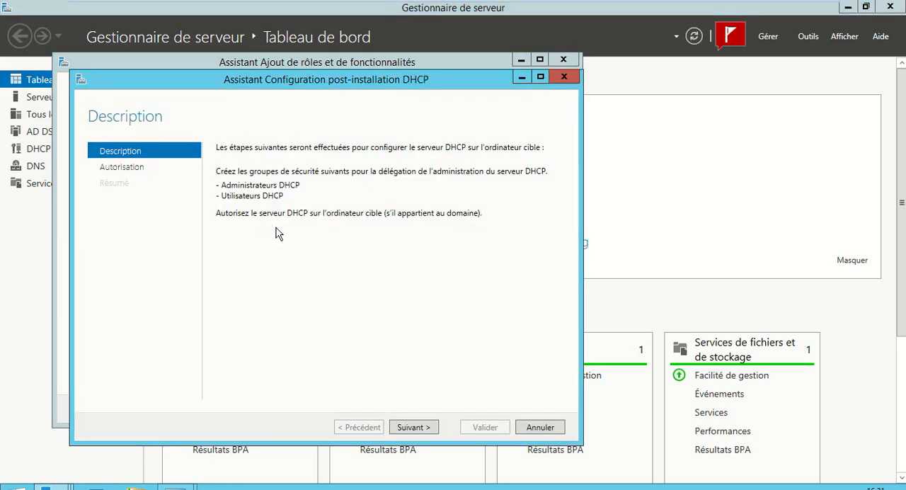
click(411, 428)
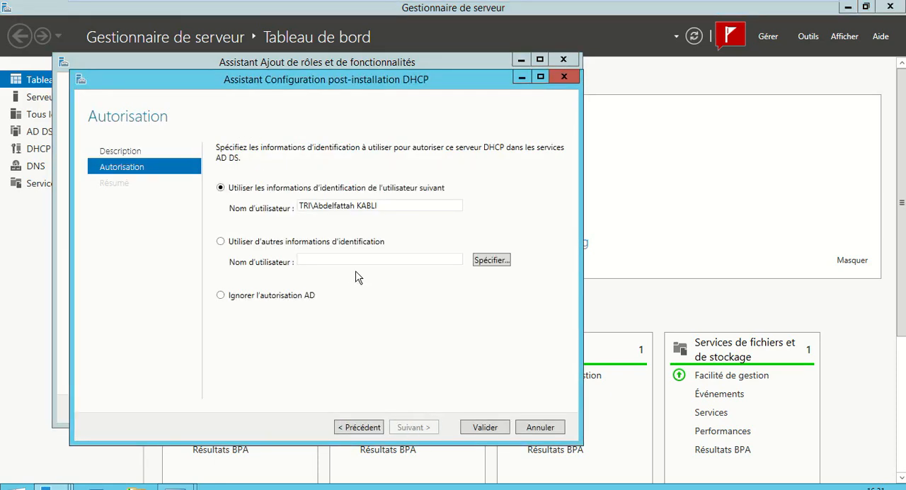
triple_click(387, 204)
click(387, 204)
double_click(387, 204)
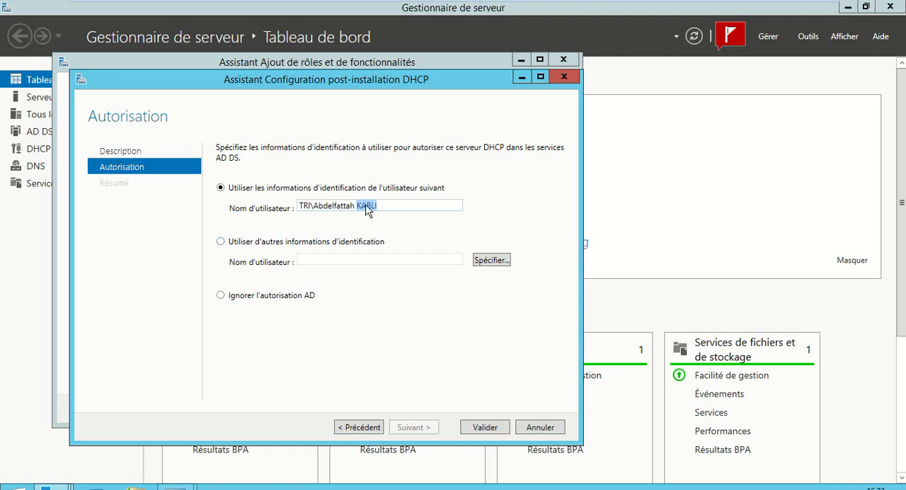
- Choose other credentials for the AD DS authorisation and enter the Administrateur account with its password
click(255, 242)
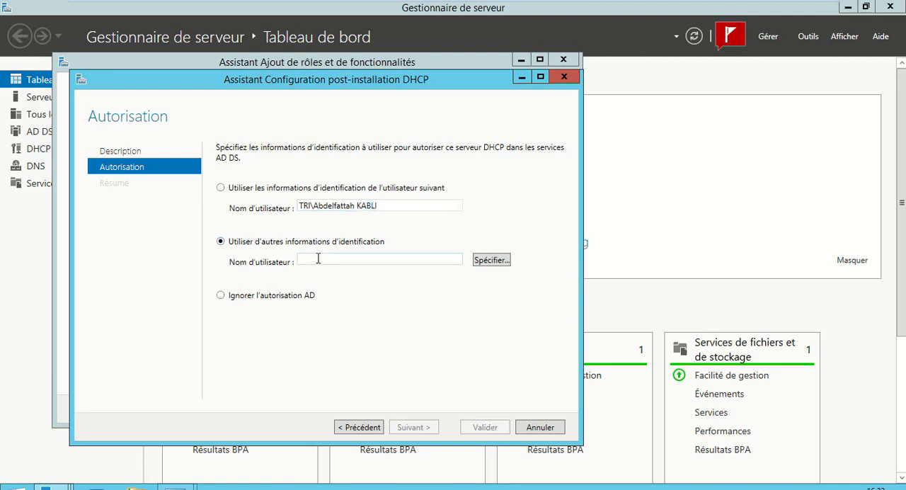
click(486, 263)
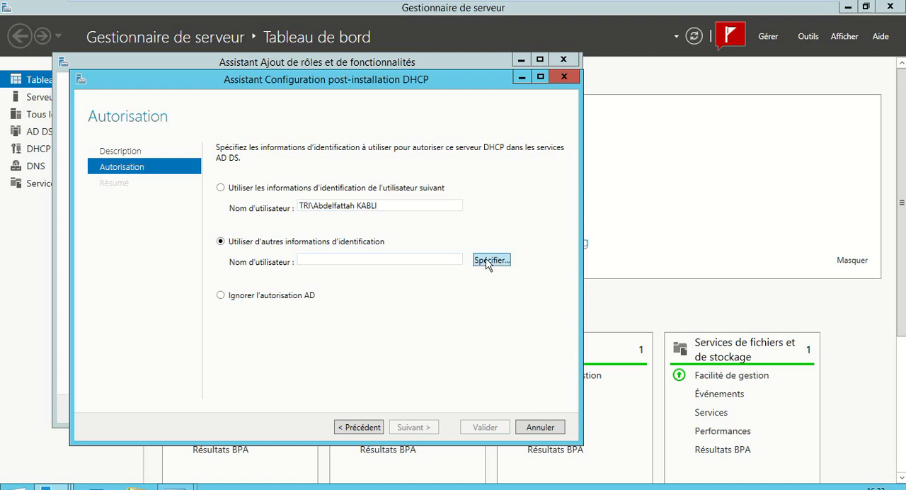
text(A)
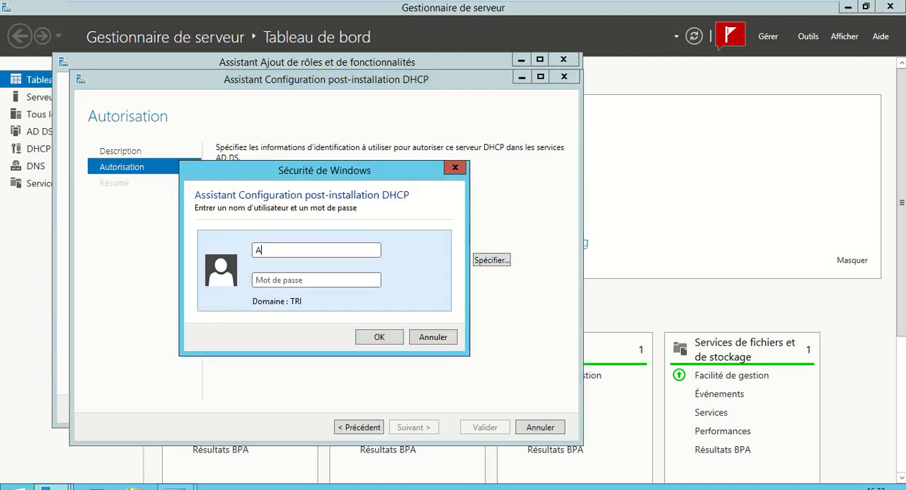
text(dministrateur)
key(Tab)
text(*********)
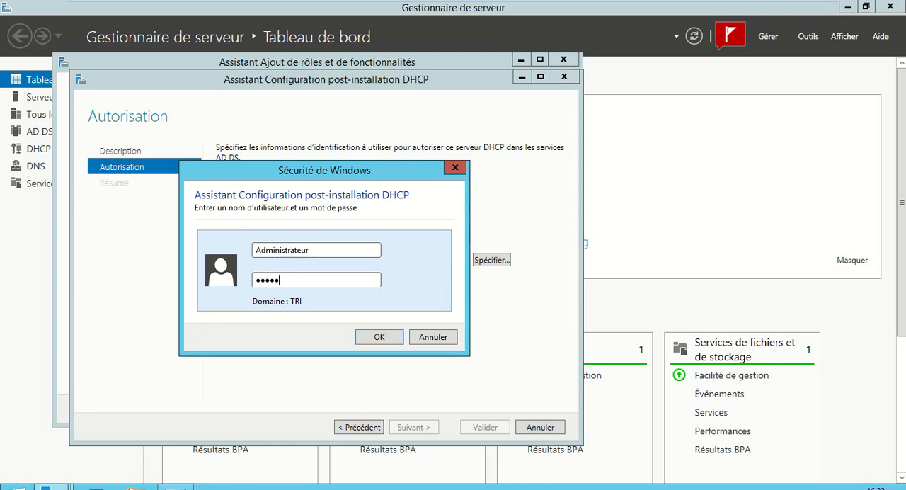
text(**)
key(Return)
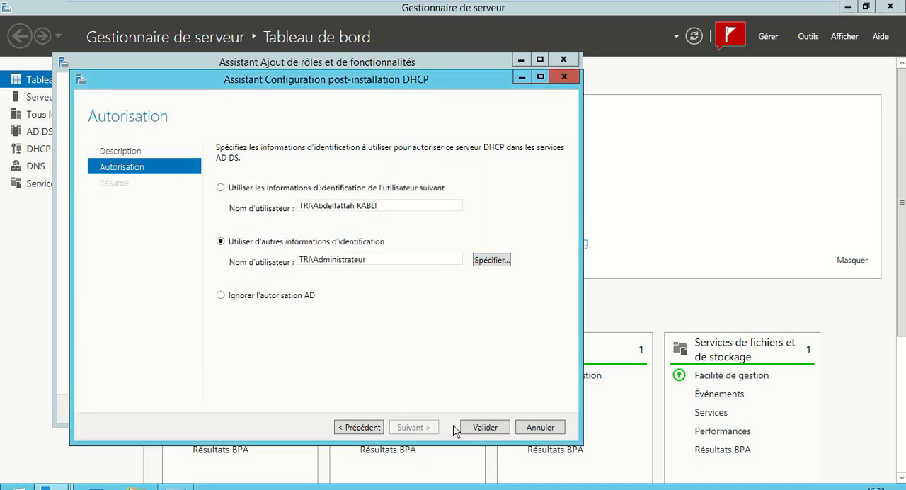
- Commit the DHCP server authorisation, then close the post-installation and role installation wizards
click(485, 427)
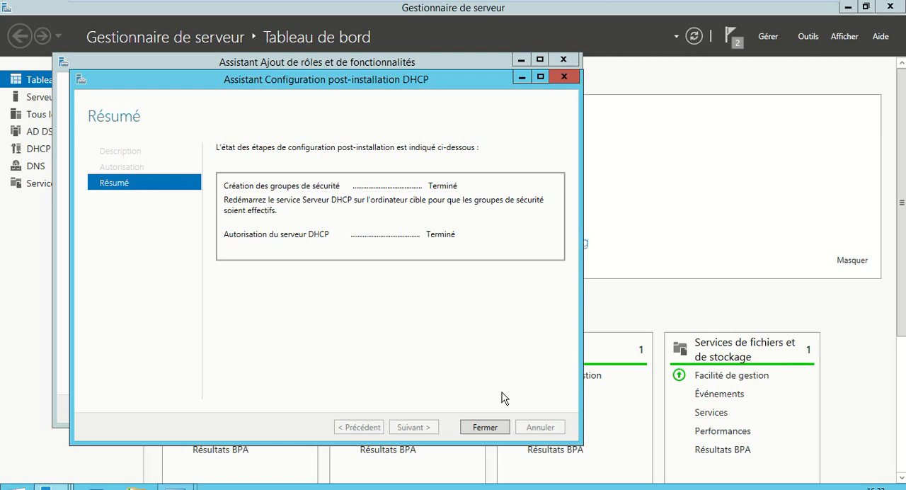
click(490, 435)
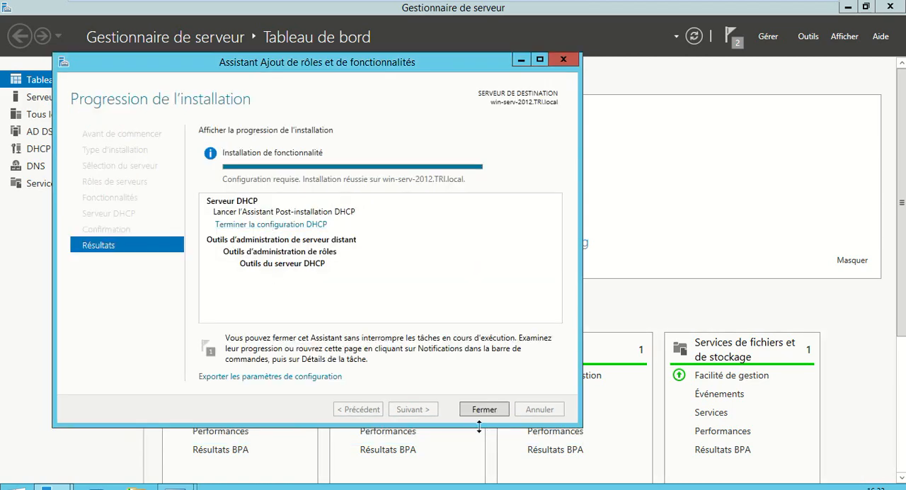
click(284, 225)
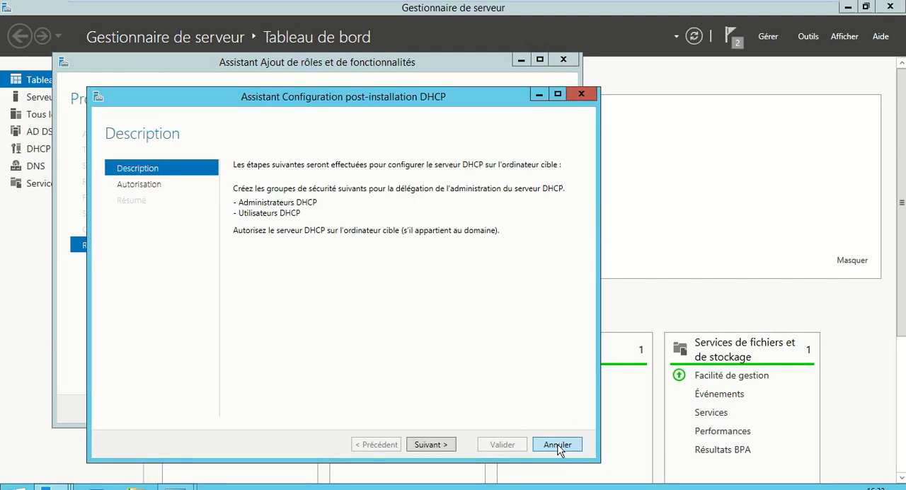
click(557, 445)
click(484, 410)
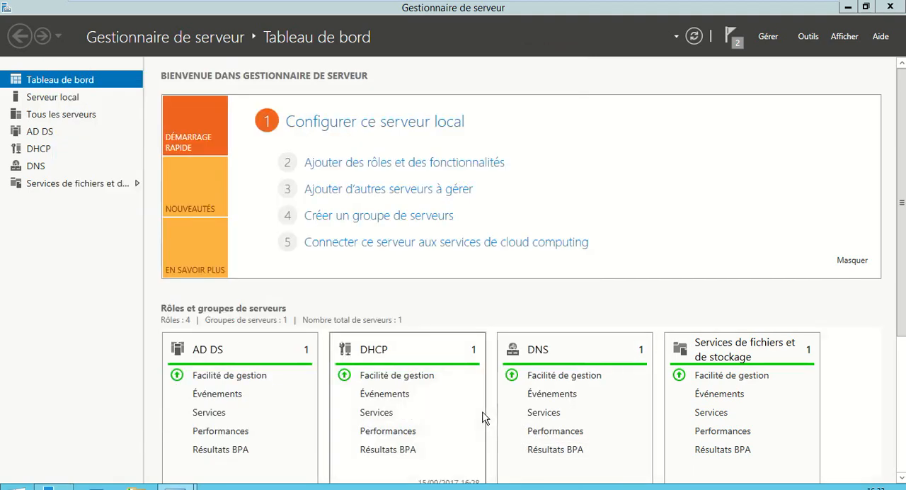
- Check the server notifications, then open the DHCP management console and maximise its window
click(743, 43)
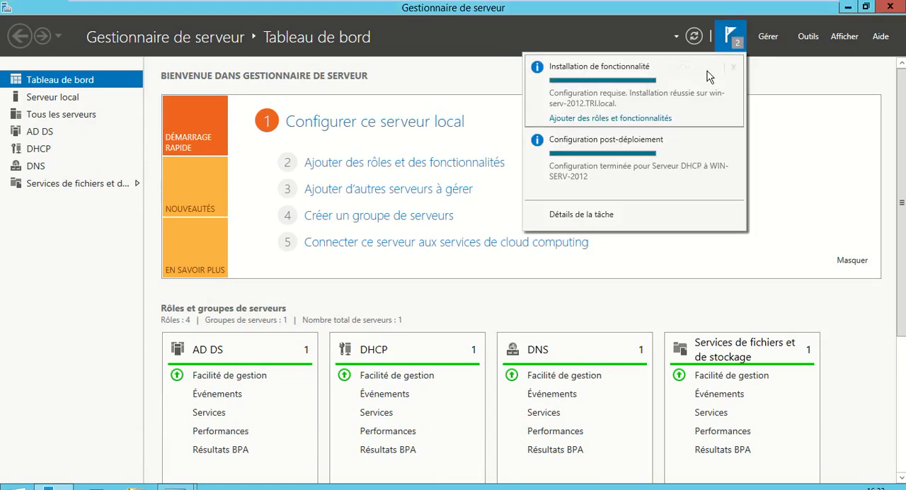
click(730, 44)
click(808, 39)
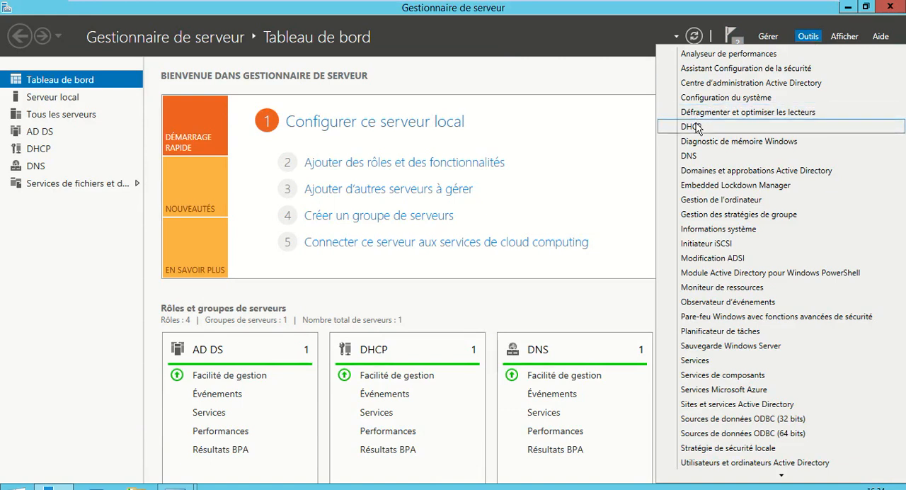
click(698, 126)
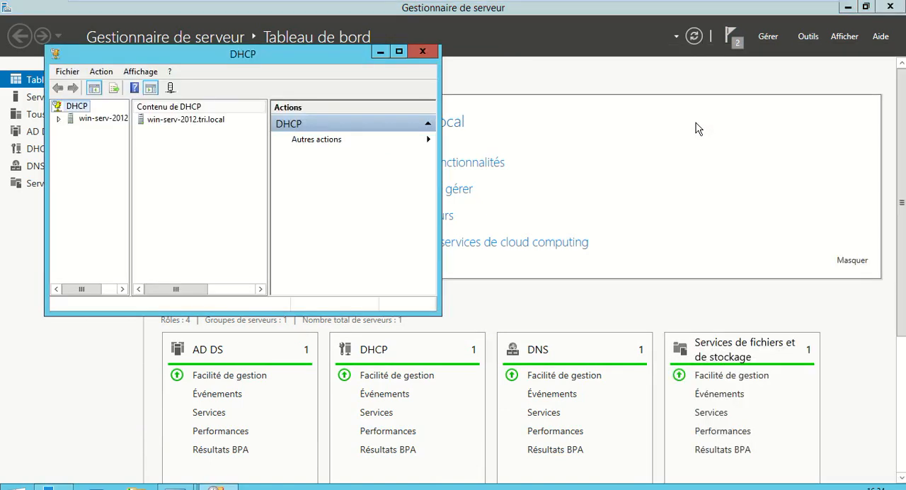
click(398, 51)
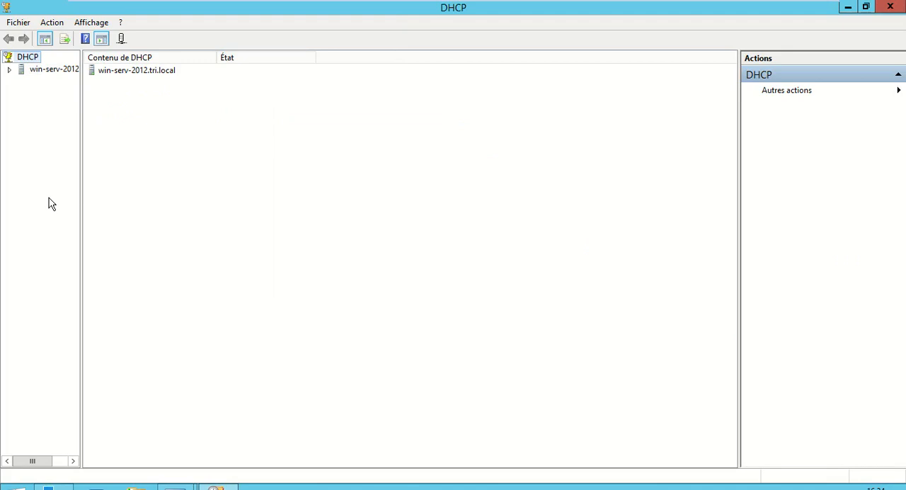
- Widen the console tree, expand the server's IPv4 node, and look through its server options, policies and filters
drag(118, 179, 146, 182)
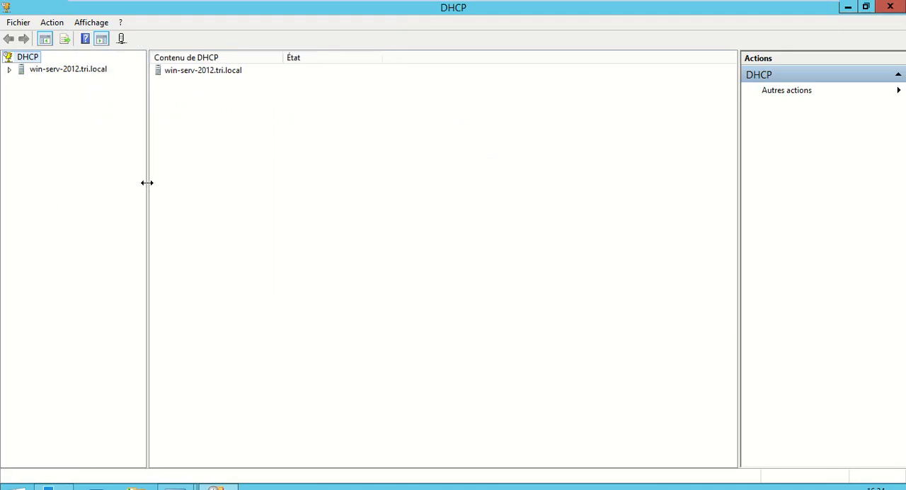
click(8, 70)
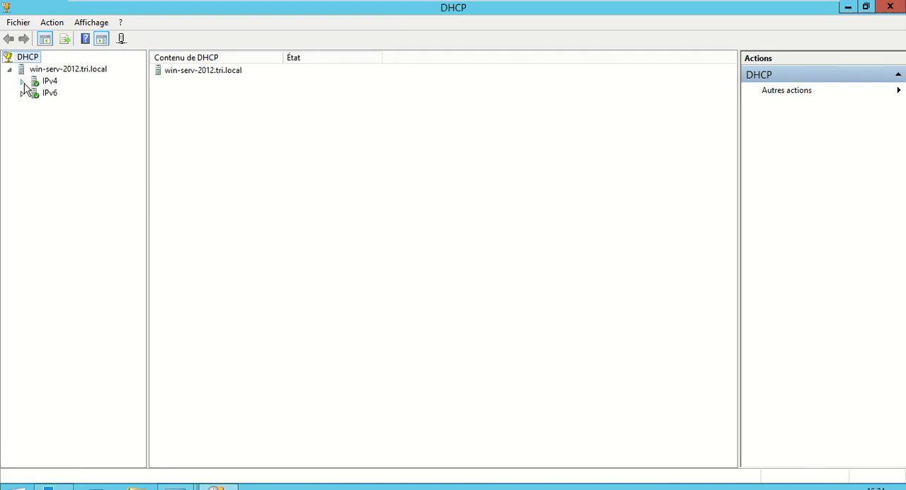
click(22, 82)
click(85, 96)
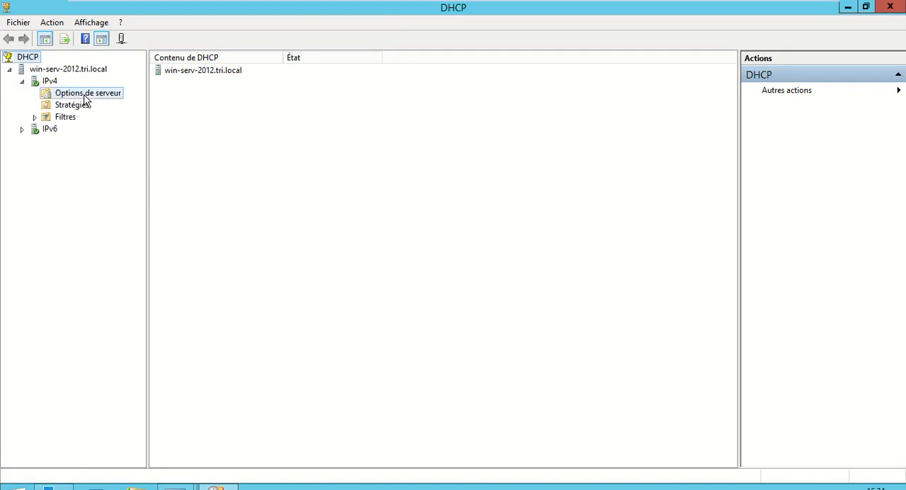
click(81, 107)
double_click(75, 117)
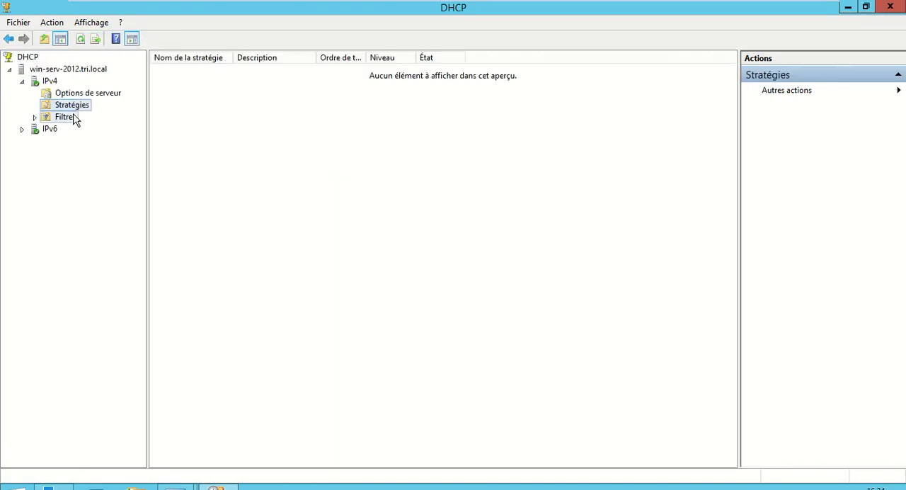
click(75, 96)
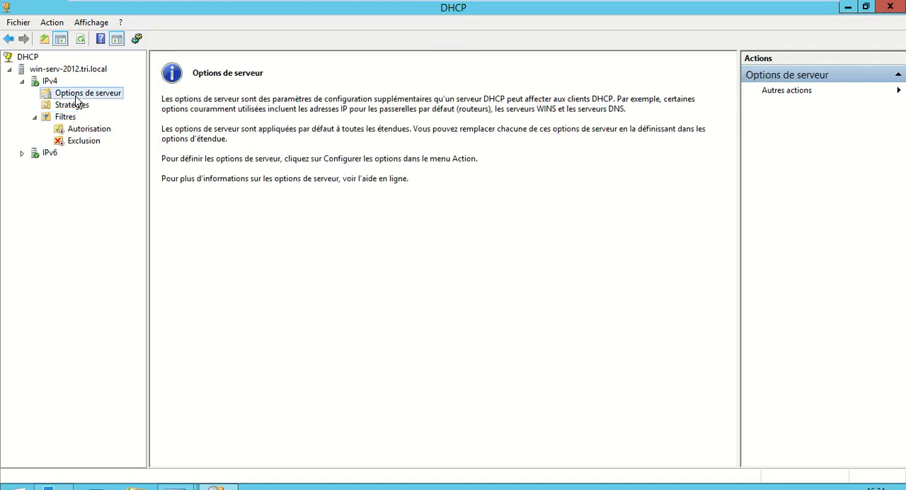
- Review the IPv4 node's scope information, the server's contents and the commands available for IPv4
click(51, 82)
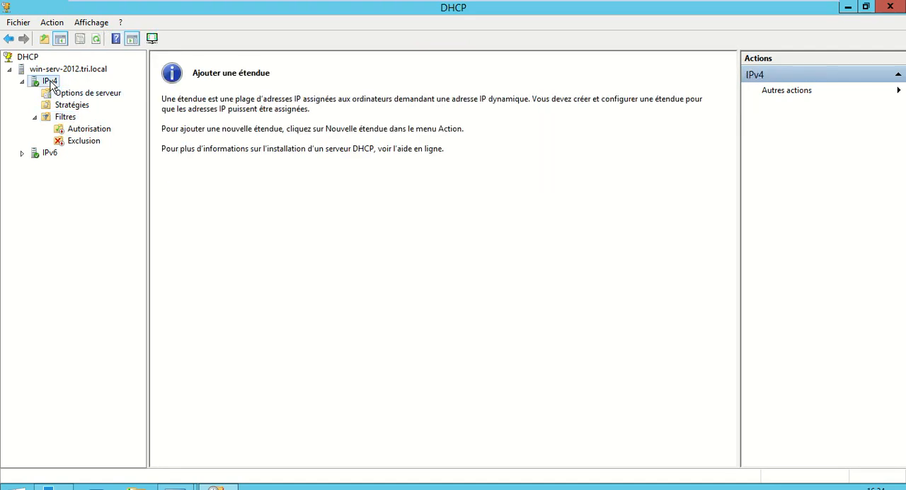
right_click(51, 84)
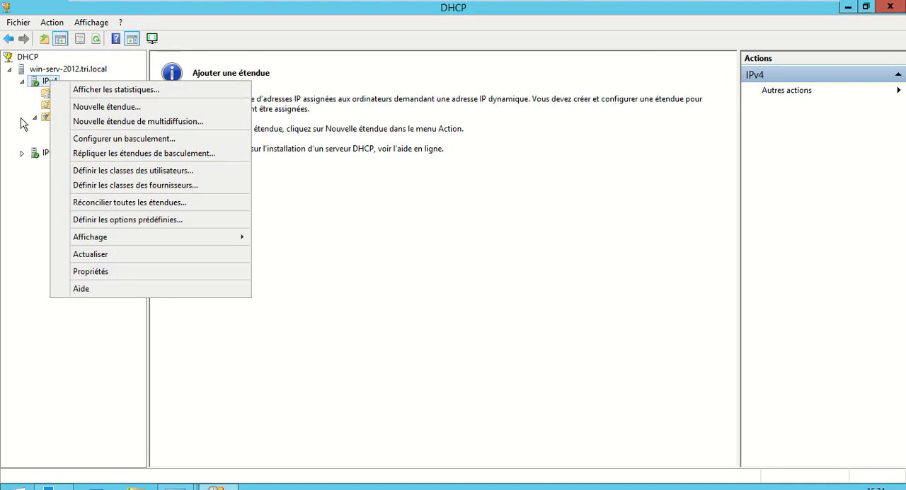
click(23, 117)
click(76, 74)
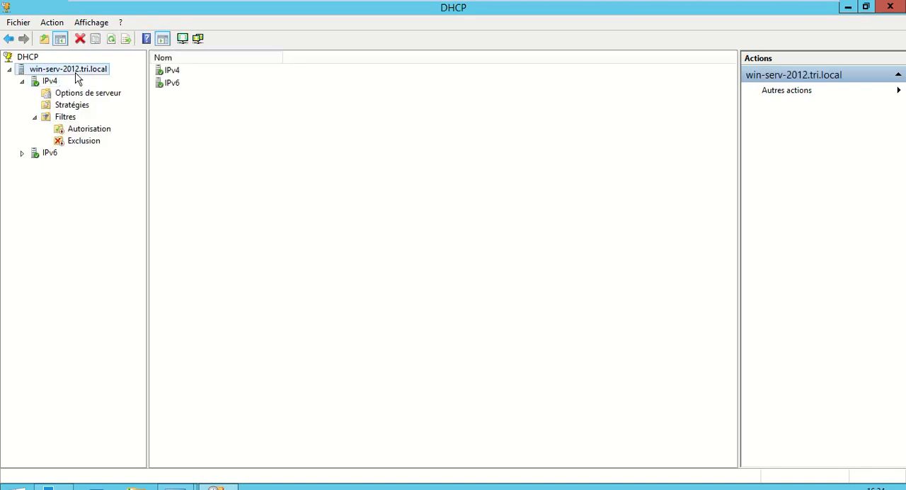
right_click(165, 71)
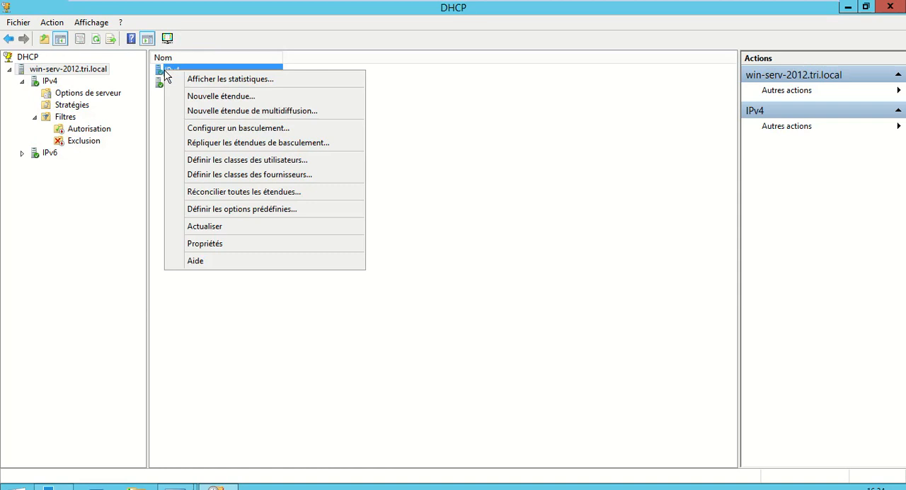
- Start a new scope under IPv4 and name it LAN1
right_click(48, 82)
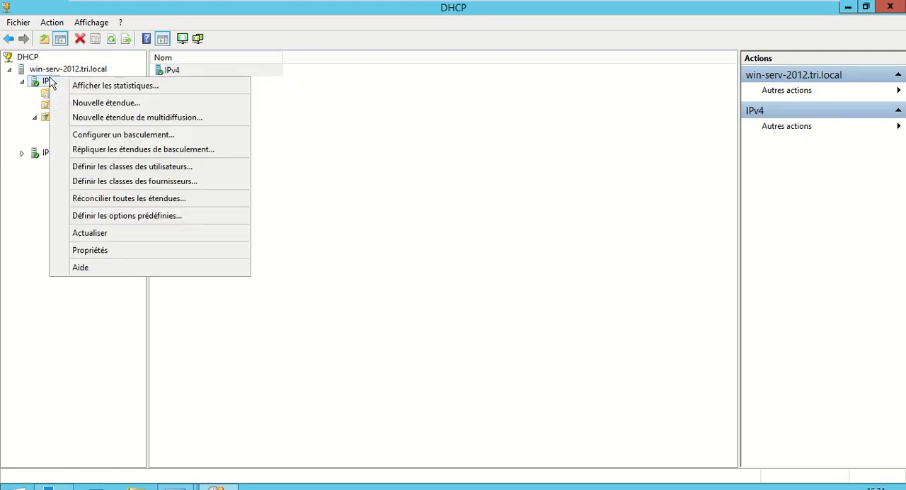
click(85, 105)
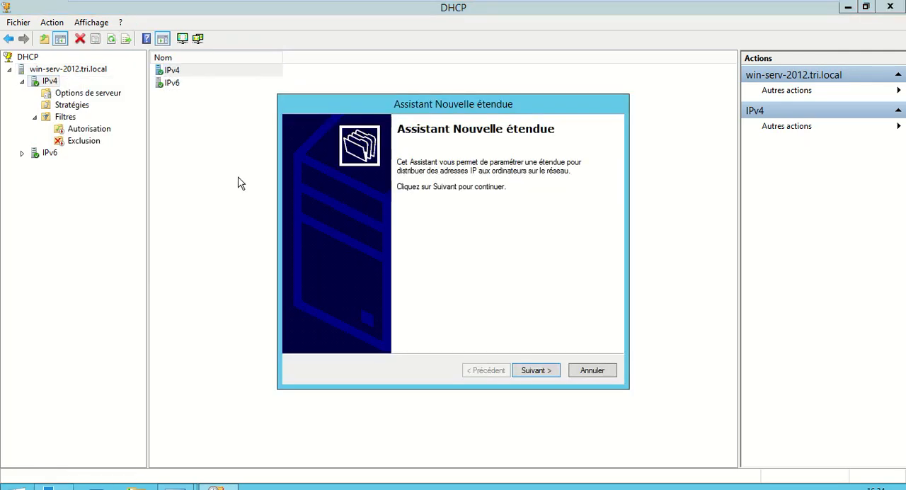
click(547, 377)
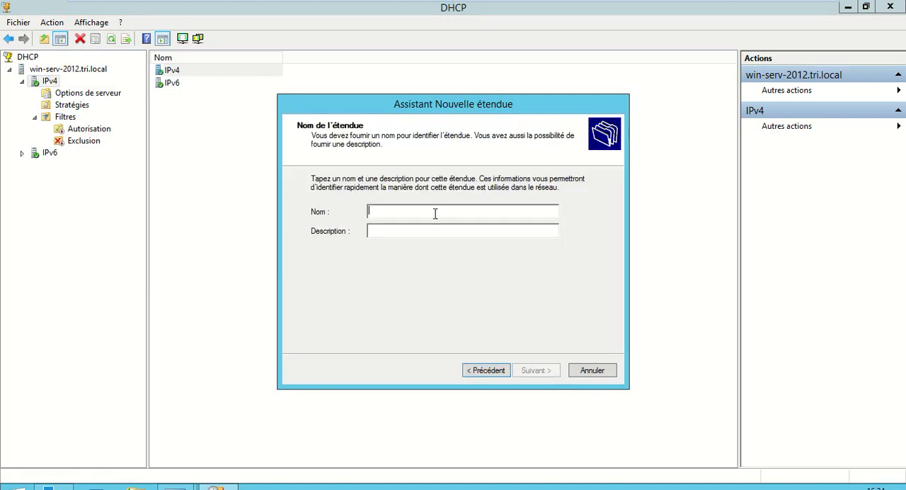
text(LAN1)
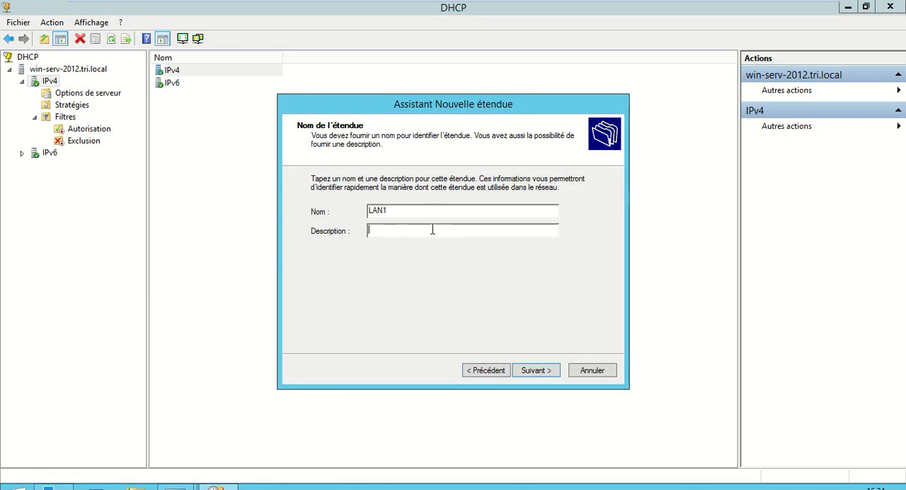
text(Serv)
- Describe the scope as "Service informatique" and continue to the IP address range
mouse_move(475, 6)
text(i)
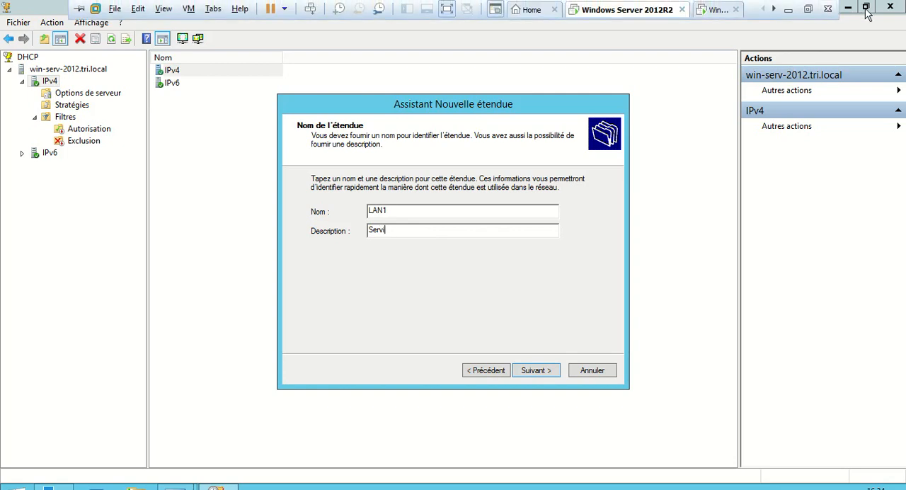
click(809, 9)
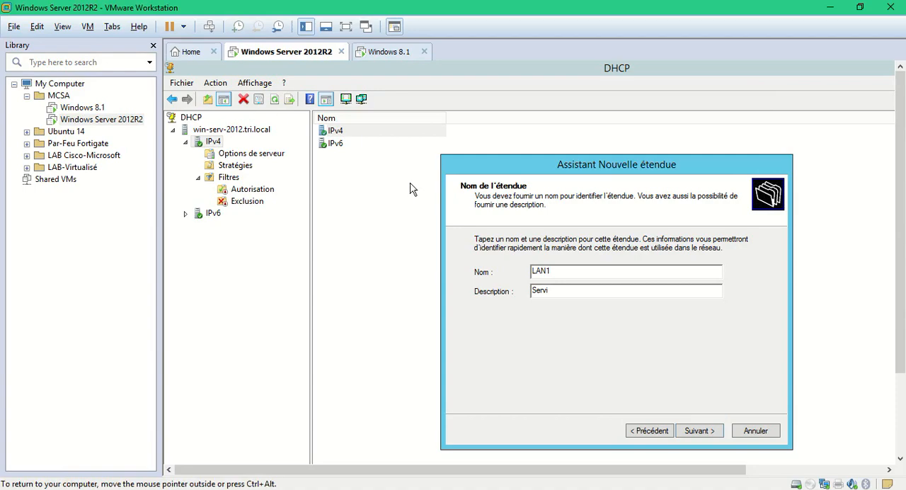
click(346, 26)
text(ce inf)
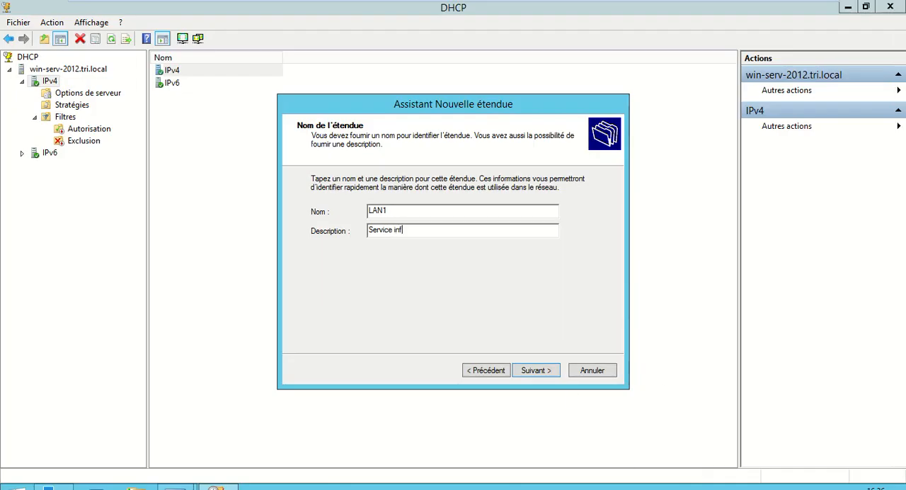
text(ormatique)
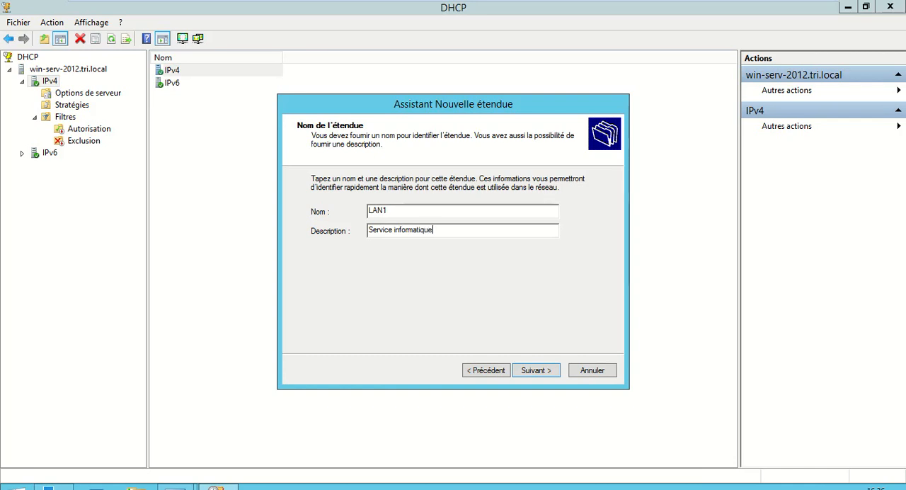
click(535, 371)
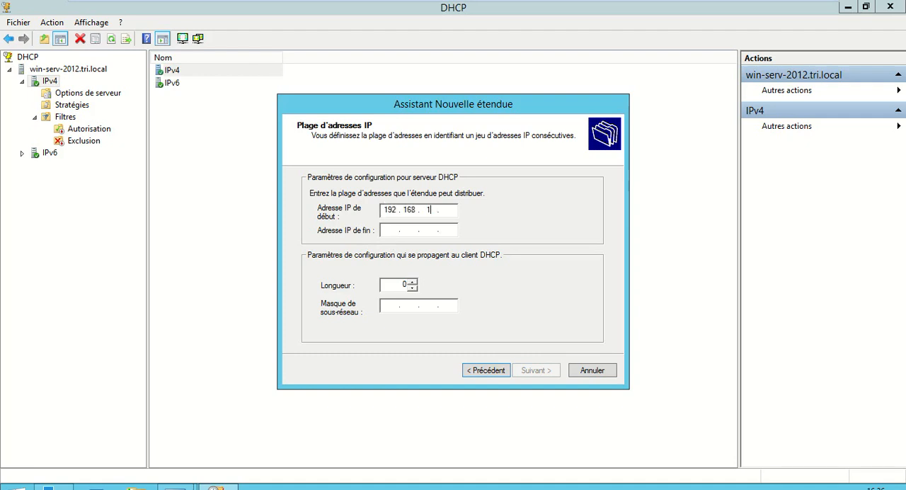
- Define the scope's address range as 192.168.1.1 to 192.168.1.254 with a mask length of 24
key(Tab)
text(1)
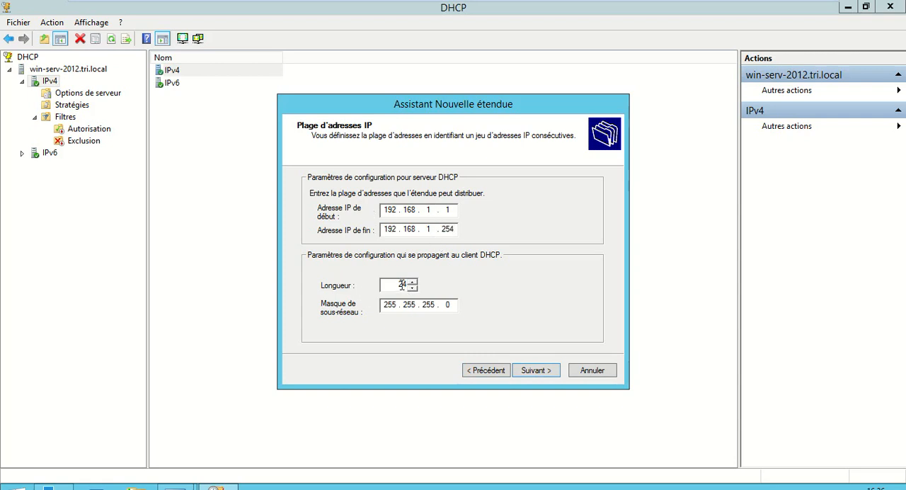
double_click(401, 284)
click(527, 376)
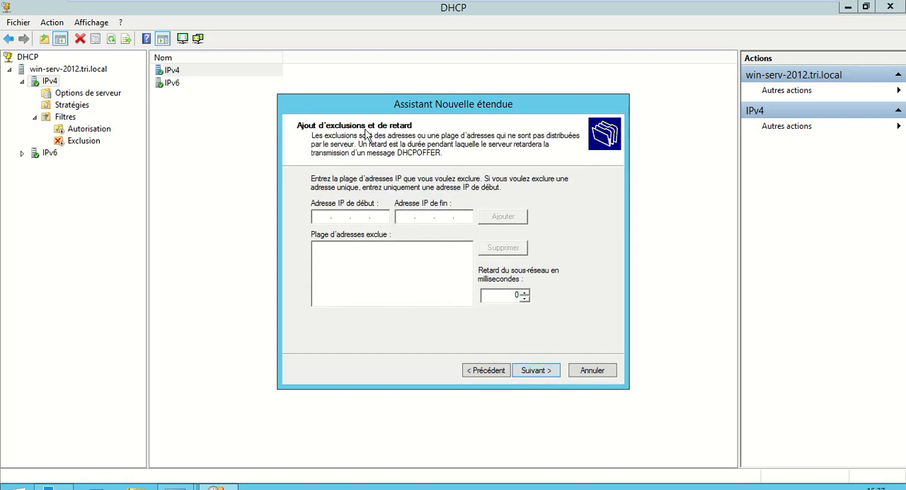
- Exclude the addresses 192.168.1.1 to 192.168.1.10 from distribution and continue to the lease duration
click(323, 216)
text(192.168.1.1)
key(Tab)
text(192)
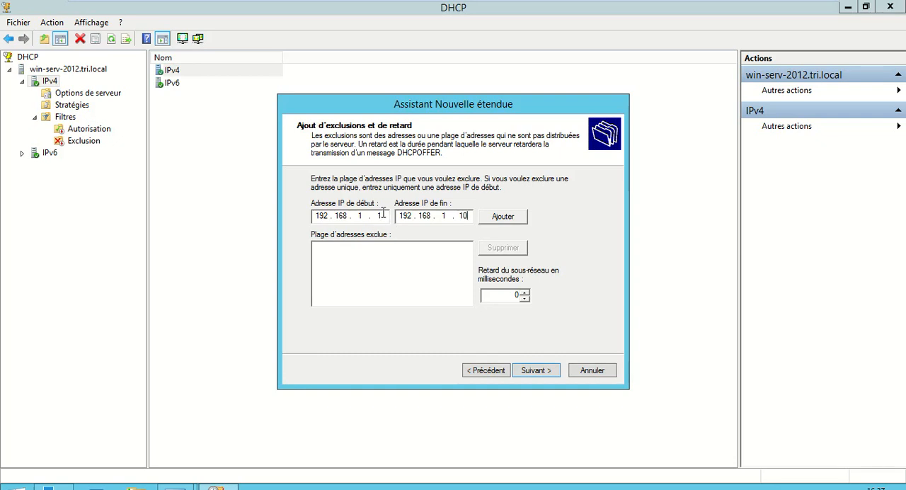
click(500, 217)
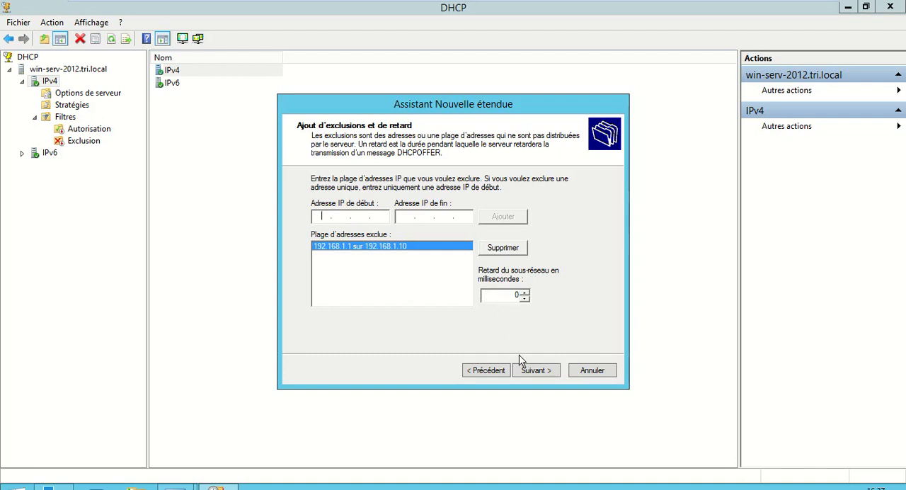
click(530, 374)
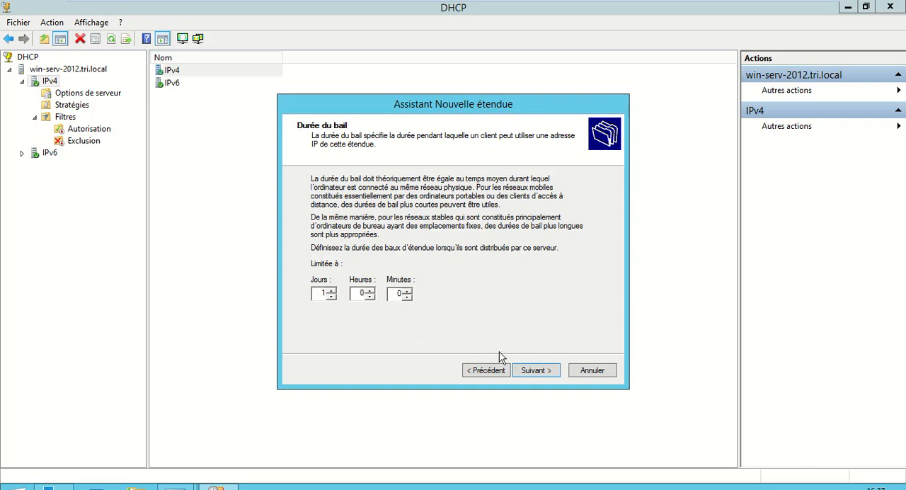
- Limit the lease duration to 1 day and choose to configure the scope's DHCP options now
click(536, 371)
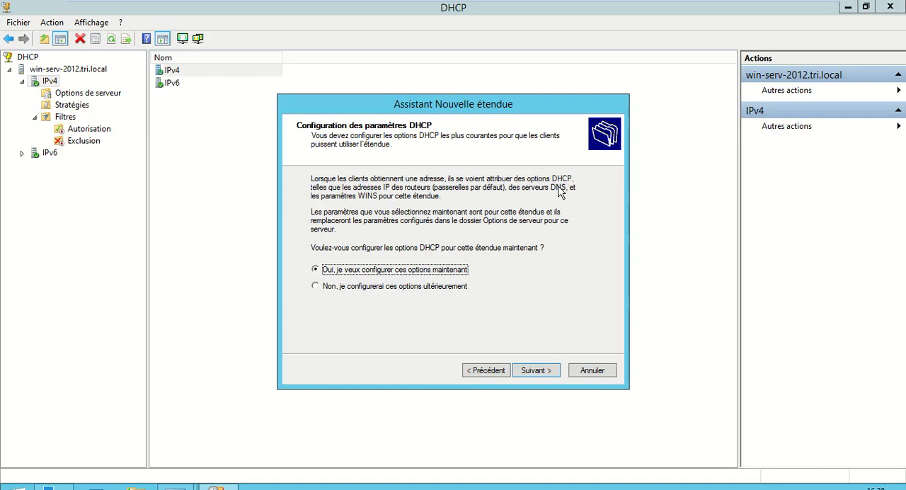
click(536, 371)
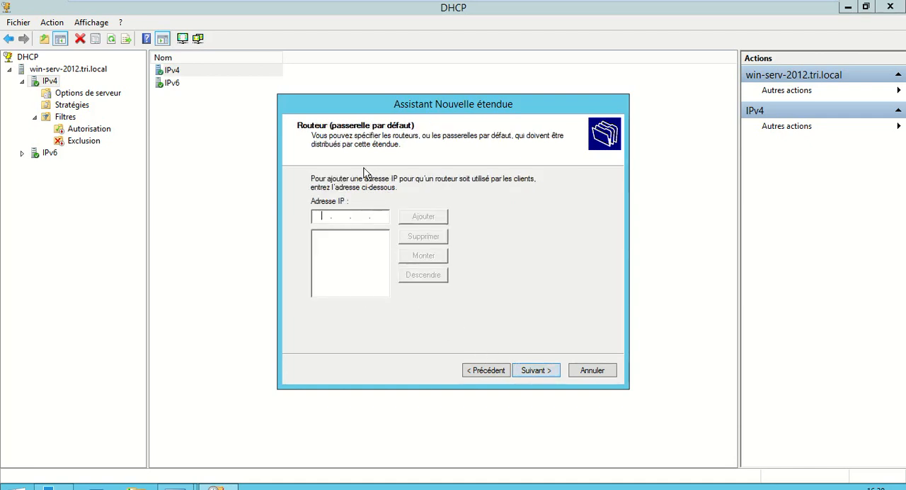
- Add the router's IP address as the scope's default gateway and continue to the DNS settings
text(192.168.1.1)
click(425, 221)
click(539, 371)
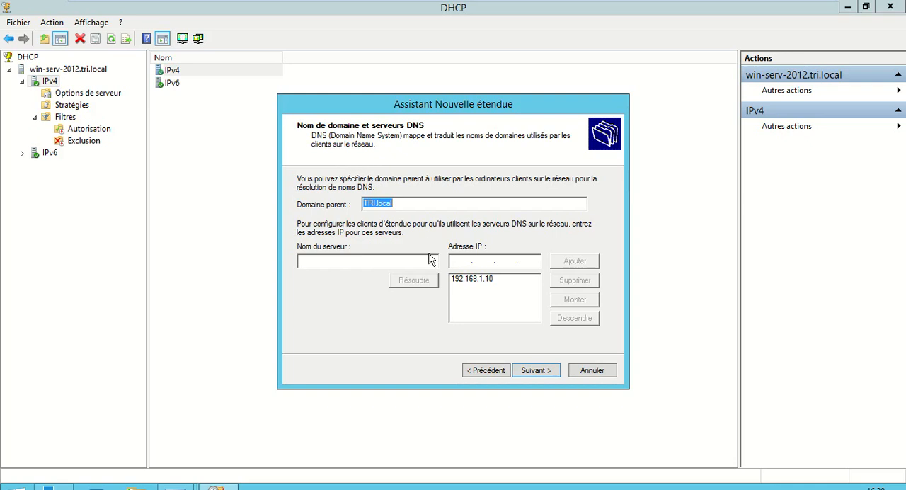
- Remove the DNS server 192.168.1.10 from the scope's list and add it again
click(482, 279)
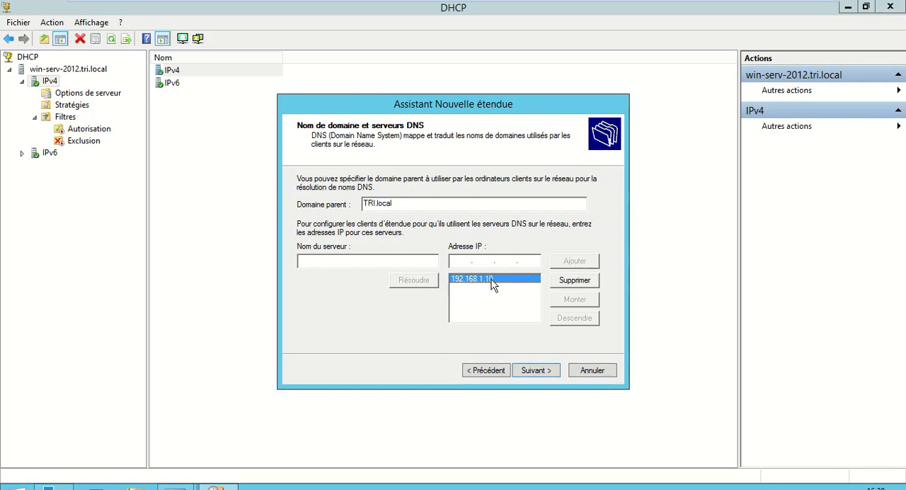
click(572, 283)
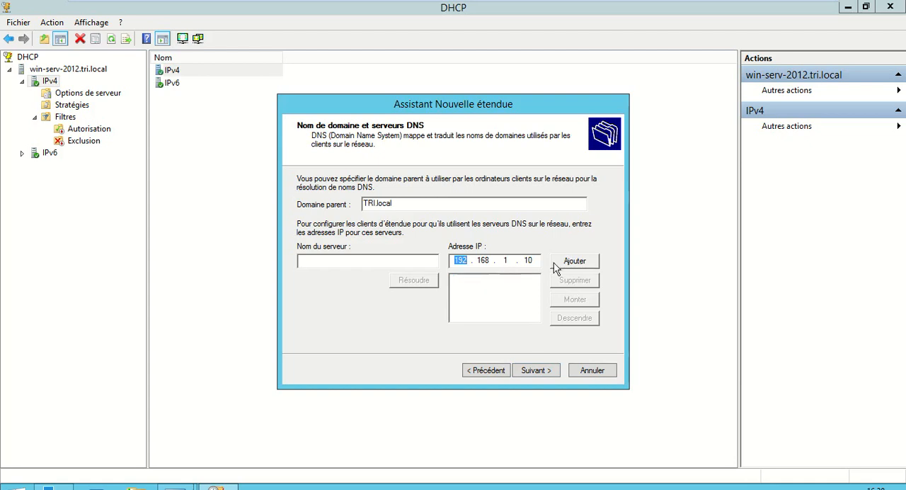
click(577, 262)
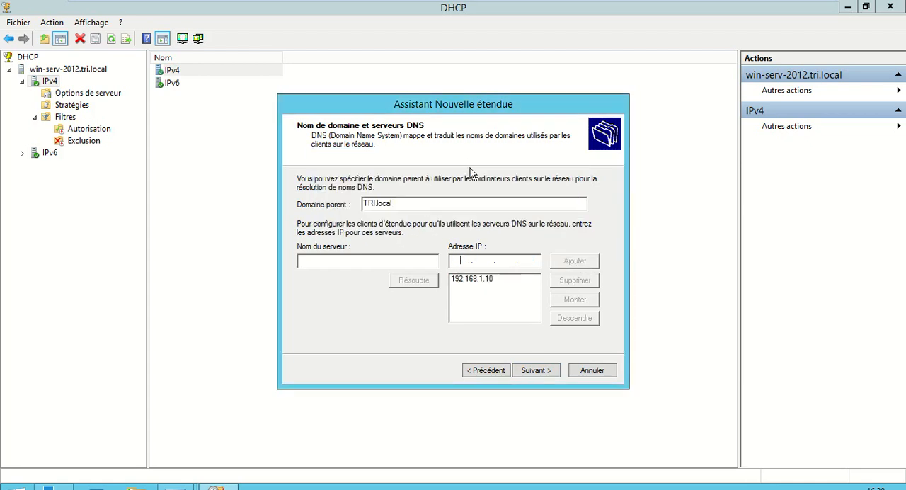
- Leave the WINS servers empty, choose to activate the scope now, and finish the new scope wizard
click(532, 371)
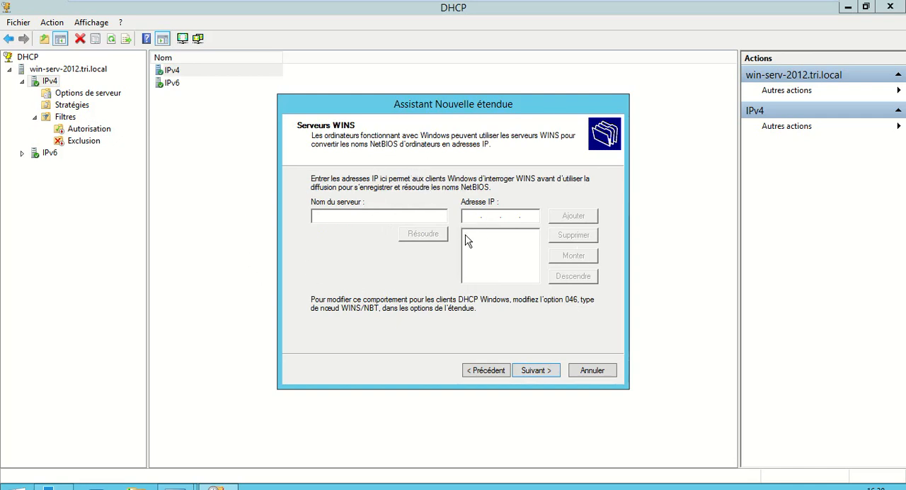
click(530, 373)
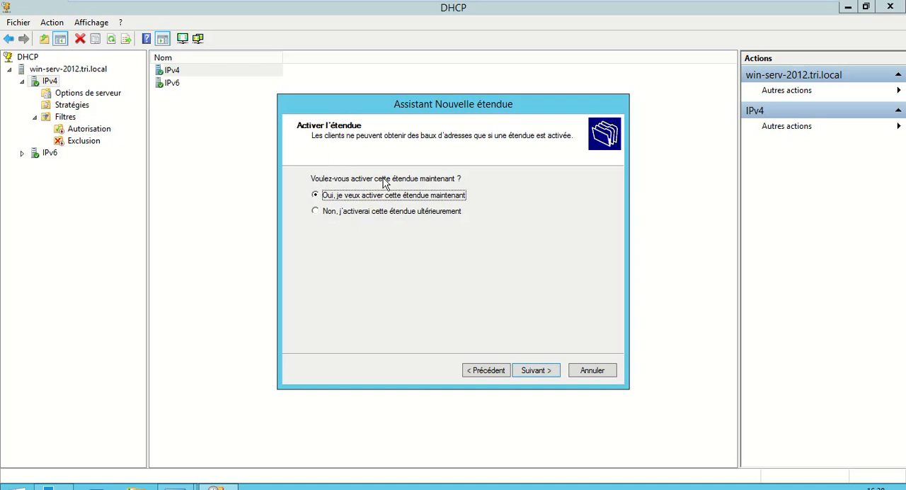
click(538, 374)
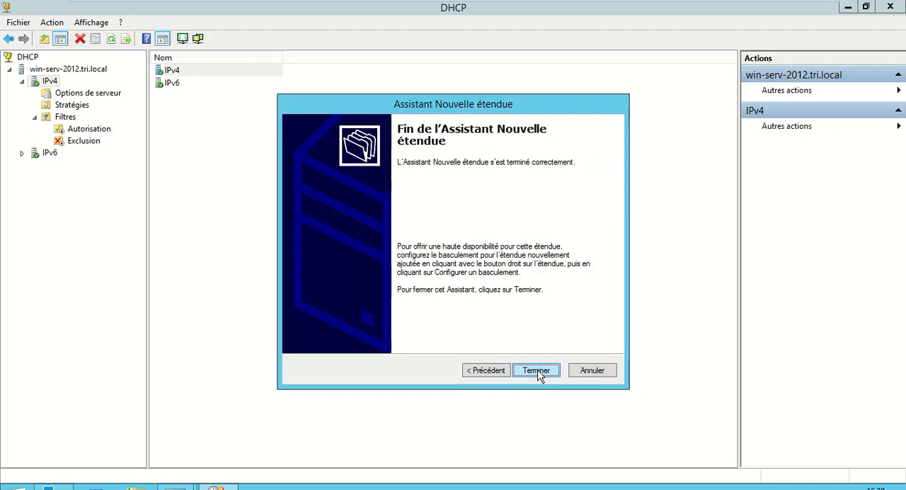
click(537, 371)
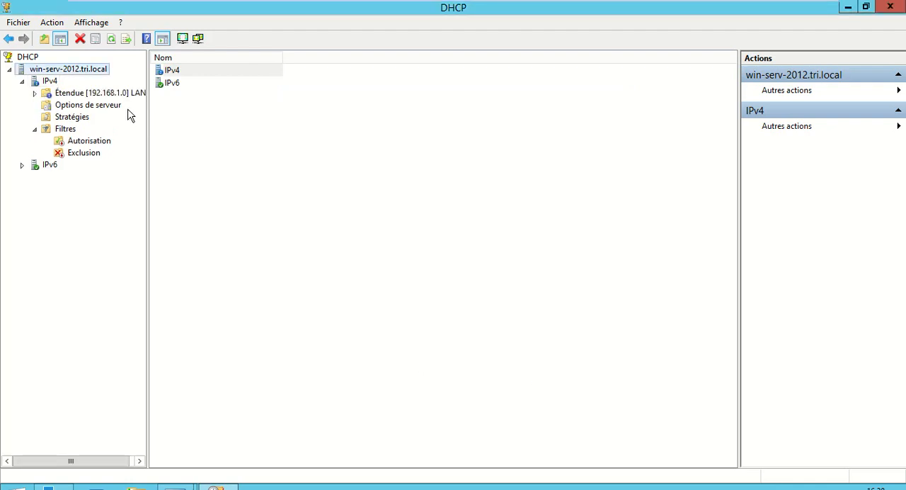
- Widen the console tree and expand the LAN1 scope to view its contents
drag(146, 109, 197, 111)
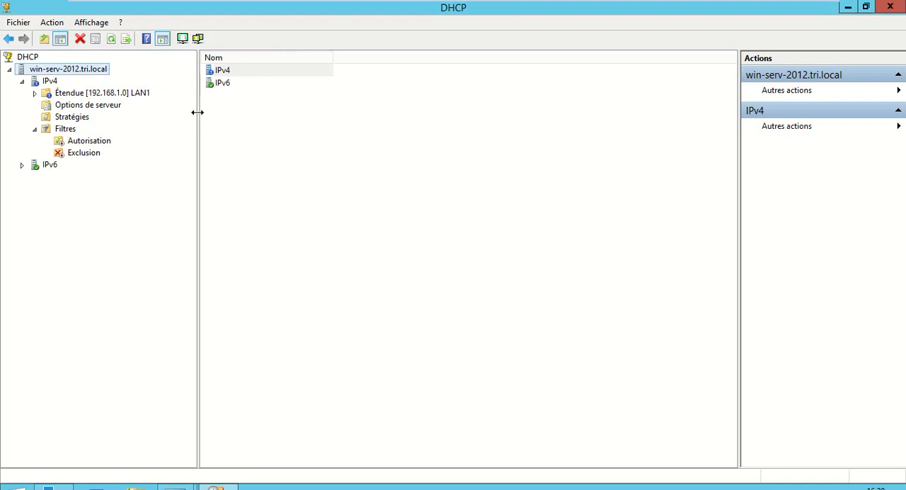
double_click(80, 94)
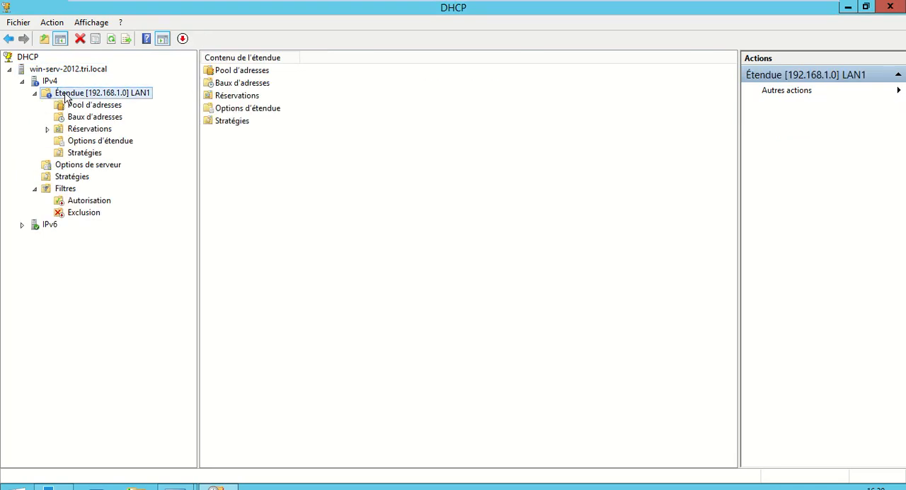
- Examine the LAN1 scope's address pool, checking its distribution range and its excluded addresses
right_click(65, 92)
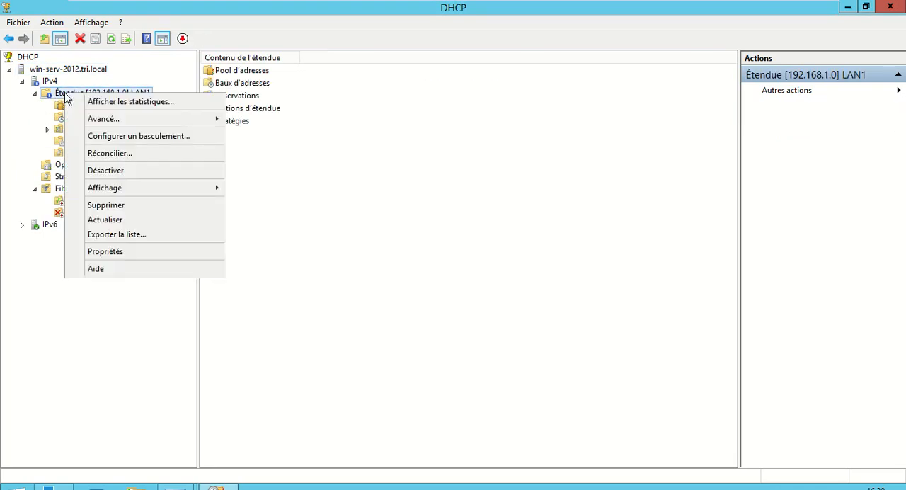
click(308, 157)
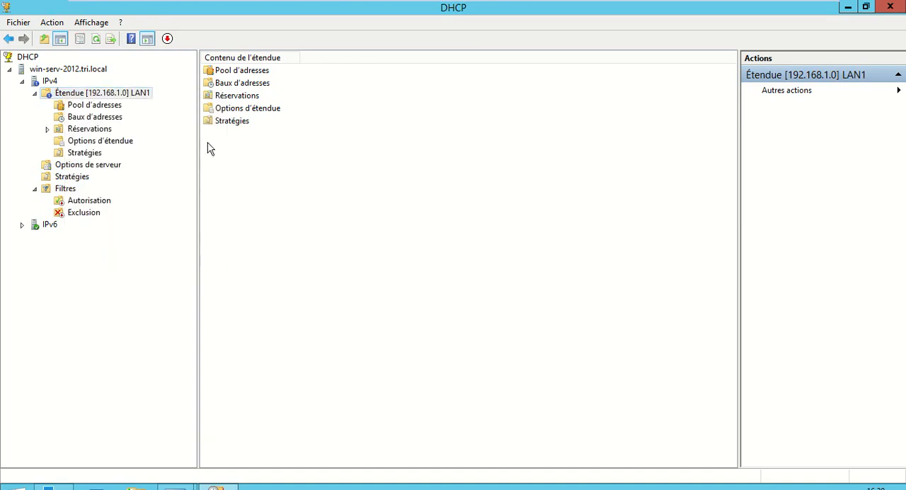
click(103, 107)
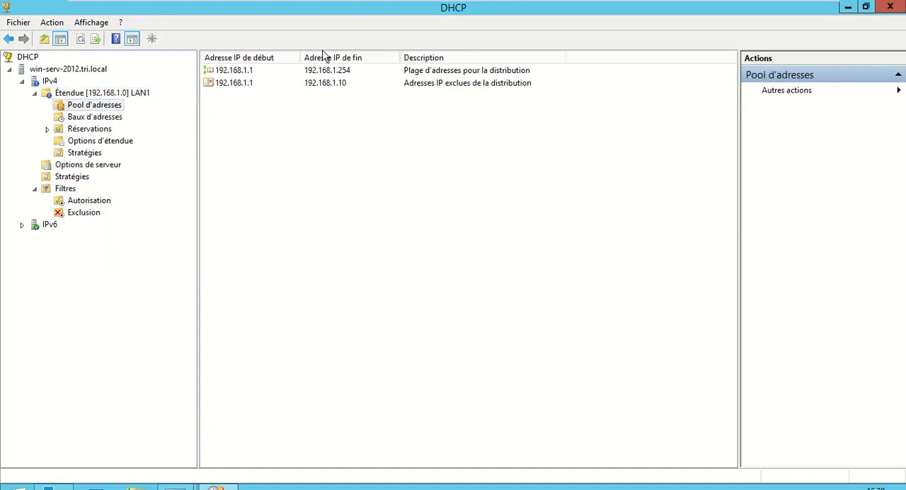
click(324, 71)
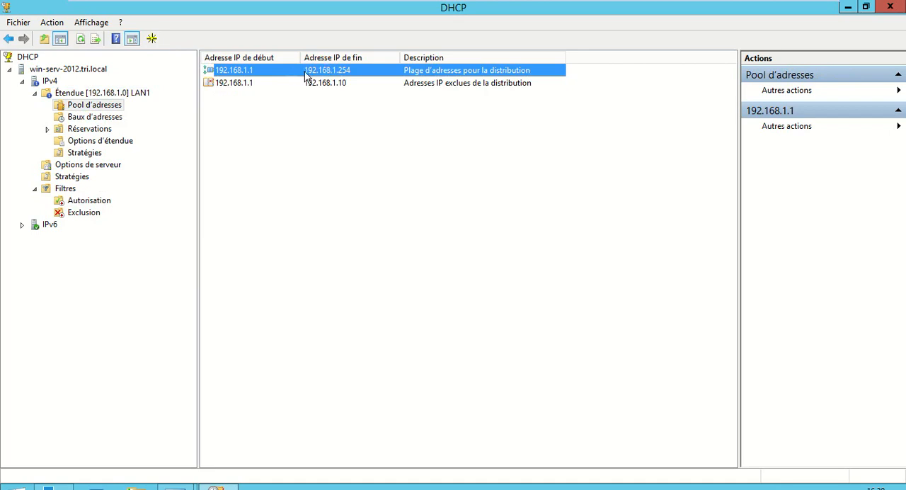
click(349, 84)
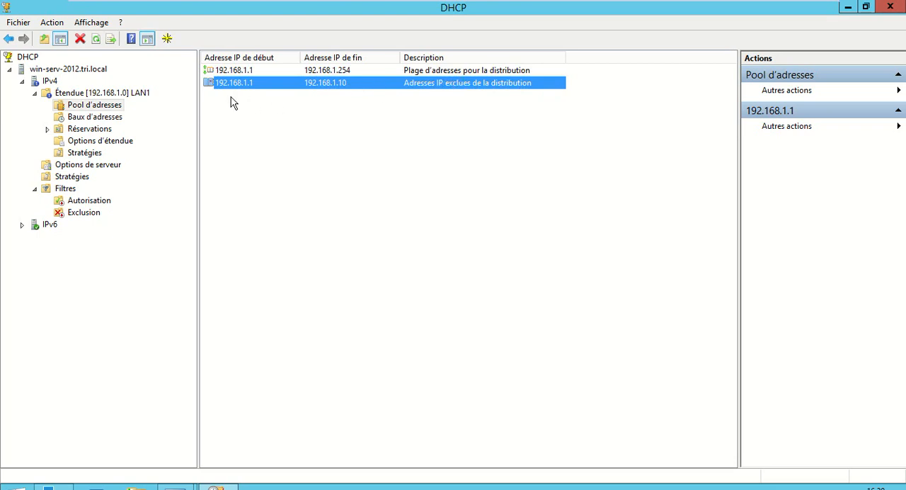
click(228, 116)
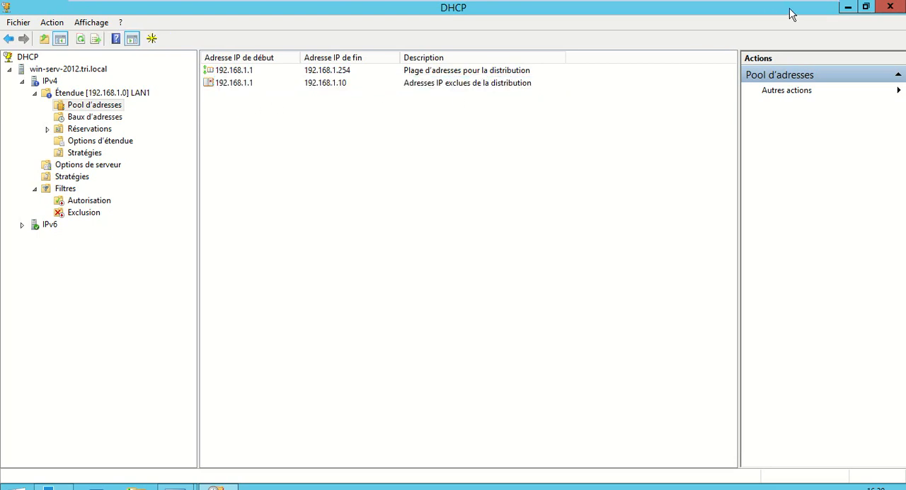
- Minimise the DHCP console, switch to the Windows 8.1 virtual machine and unlock the domain user's session with the account password
click(847, 7)
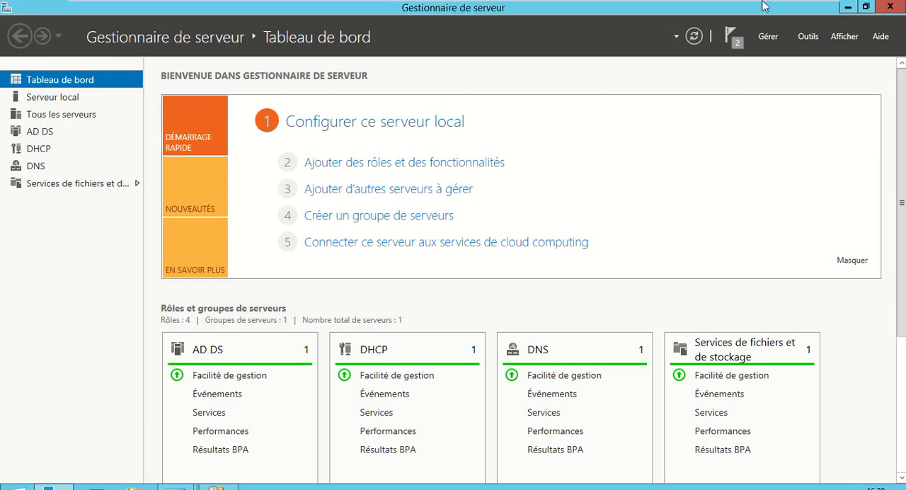
mouse_move(765, 8)
click(715, 9)
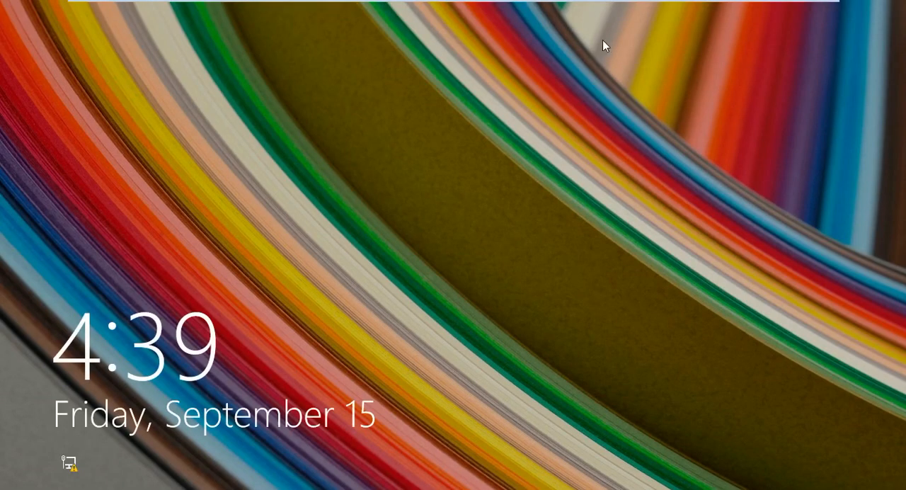
click(463, 202)
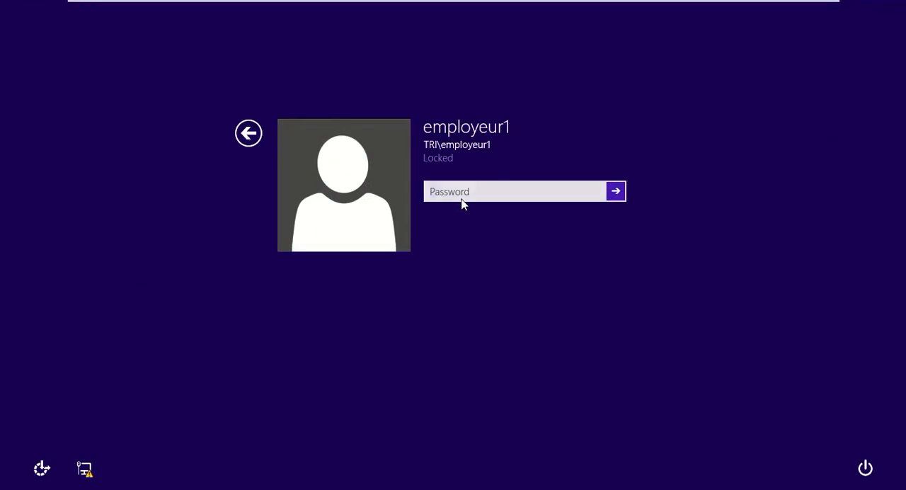
text(***********)
key(Return)
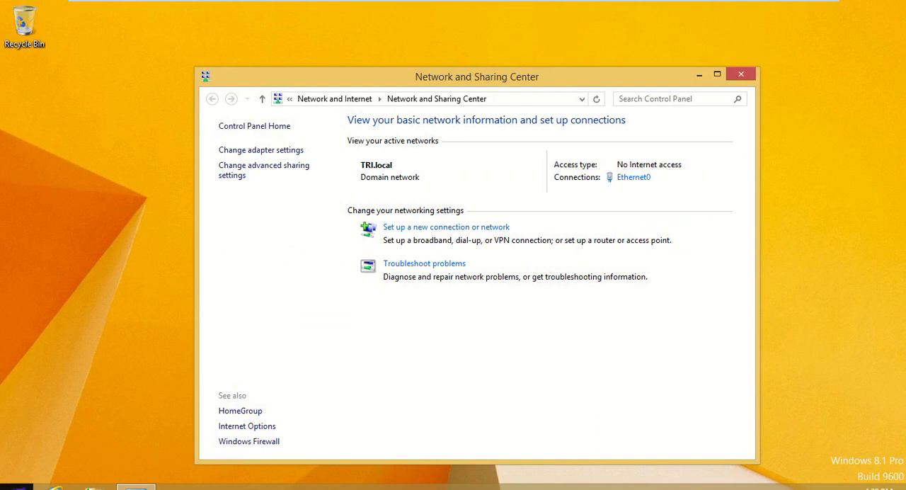
- Open a command prompt on the Windows 8.1 client by running cmd
right_click(14, 487)
click(45, 459)
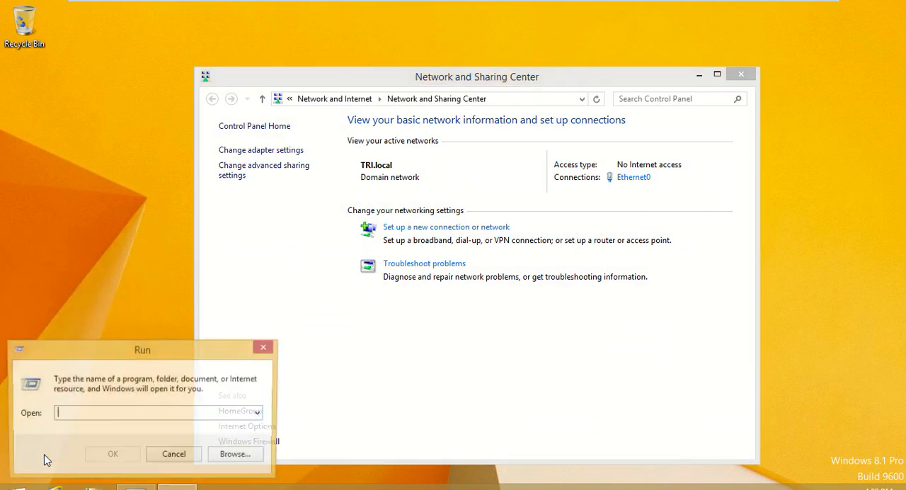
text(cmd)
key(Return)
- Release the client's current IP configuration with the command ipconfig /release
text(ipconfig /rel)
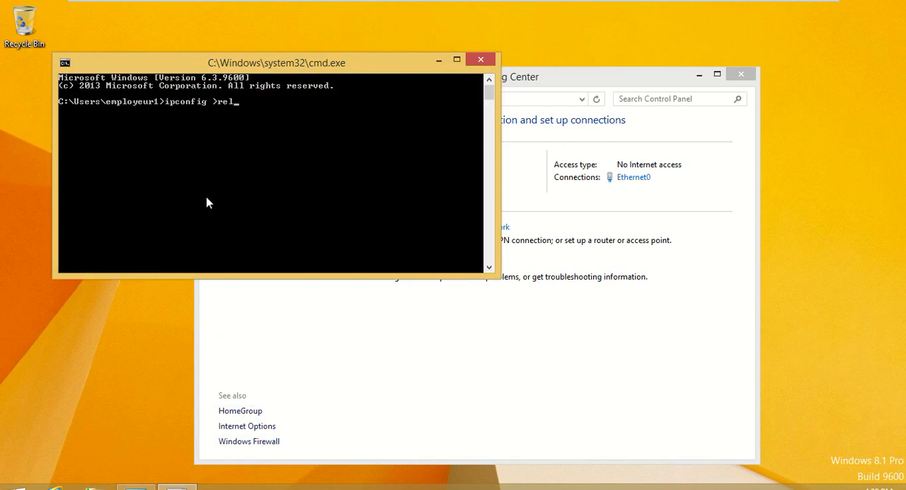
text(ease)
key(Left)
key(Left)
key(Left)
key(Left)
key(Left)
key(Left)
key(Left)
key(Return)
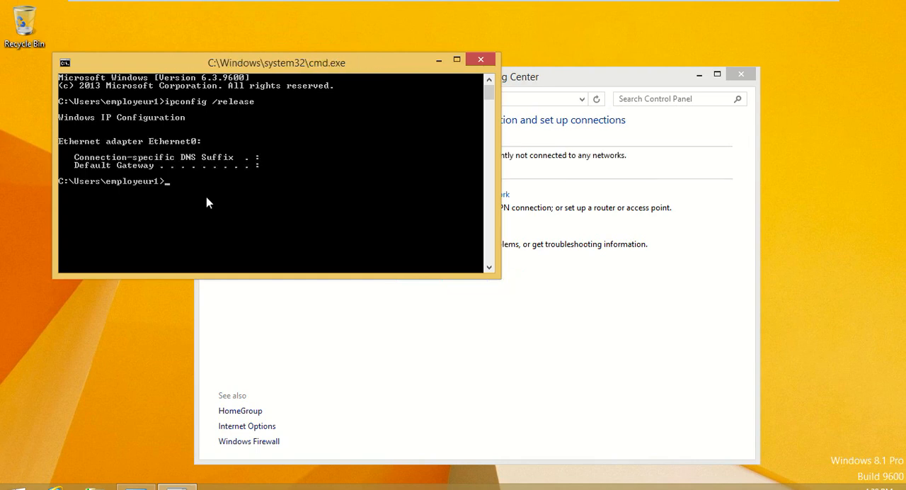
- Request a new address from the DHCP server with the command ipconfig /renew
key(Up)
key(BackSpace)
key(BackSpace)
key(BackSpace)
text(nez)
key(BackSpace)
text(w)
key(Return)
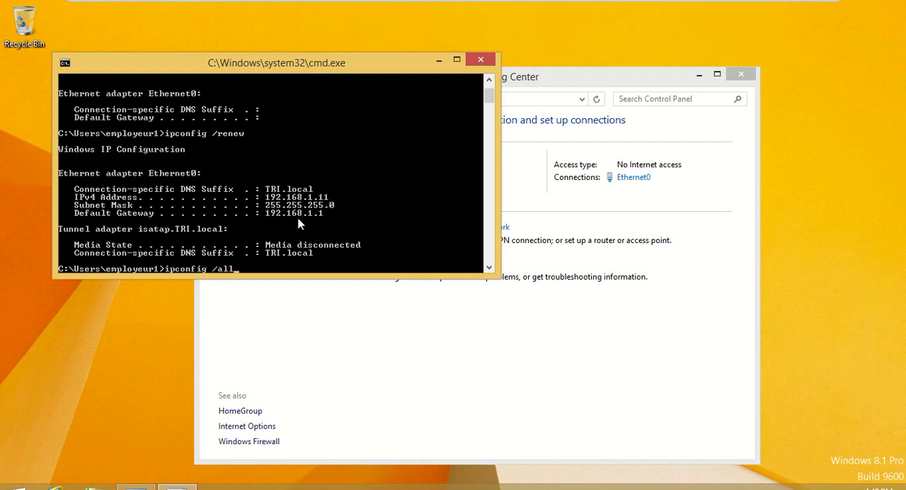
- Display the client's full IP configuration with ipconfig /all, review the DHCP details, and minimise the open windows
key(Return)
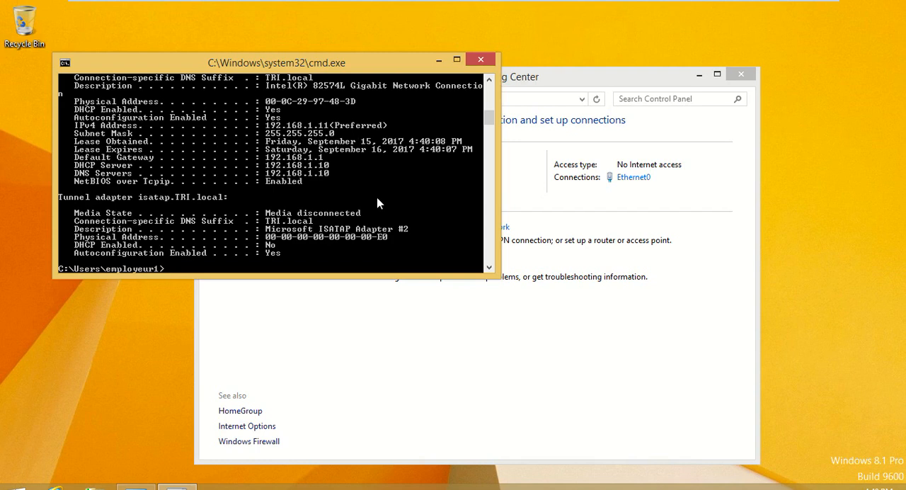
click(456, 60)
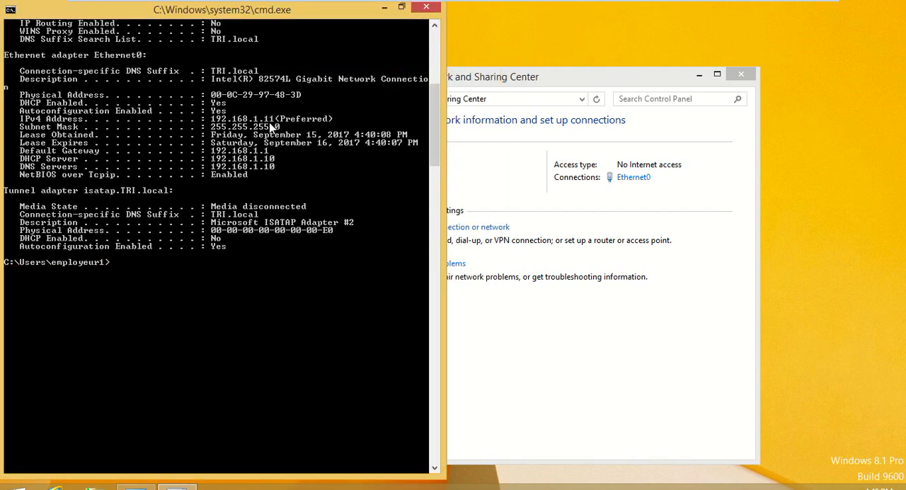
click(403, 9)
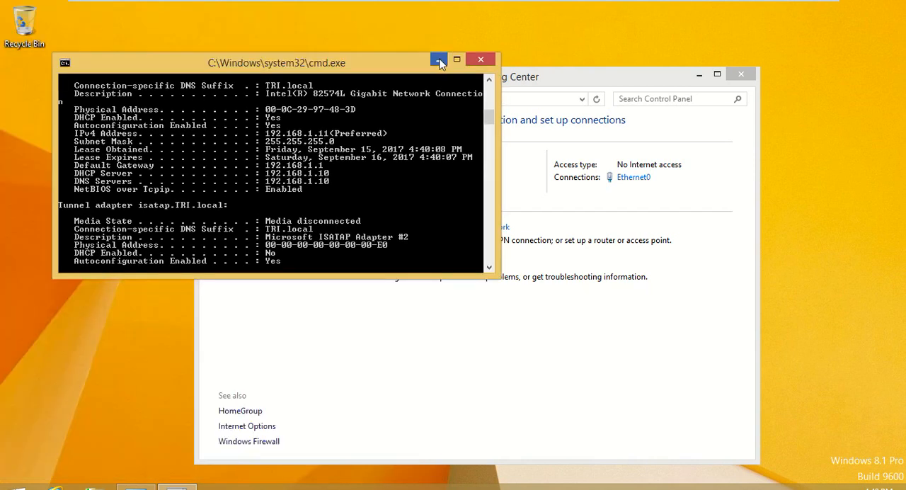
click(439, 63)
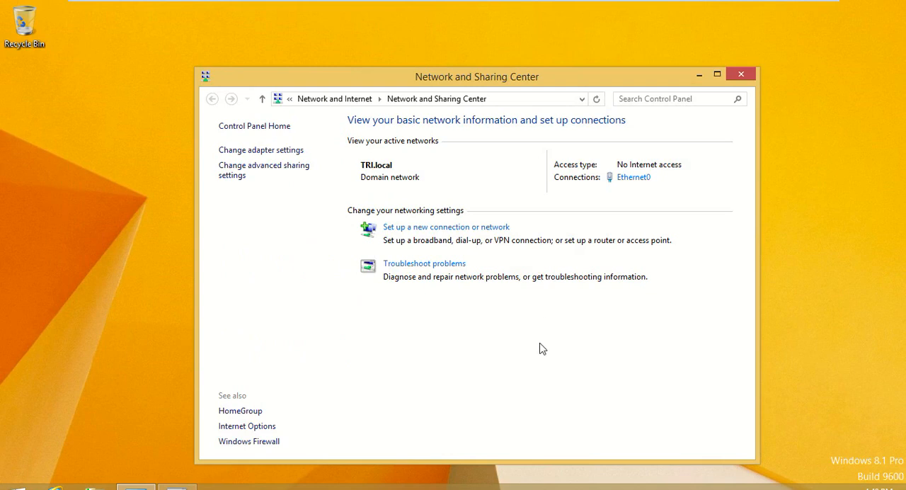
click(699, 75)
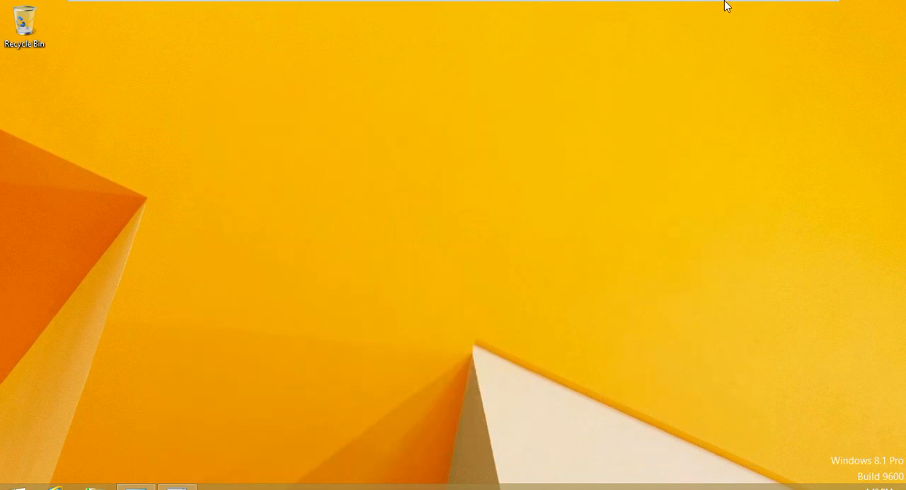
- Switch back to the Windows Server 2012R2 virtual machine in full screen and reopen the DHCP console
mouse_move(740, 6)
click(808, 3)
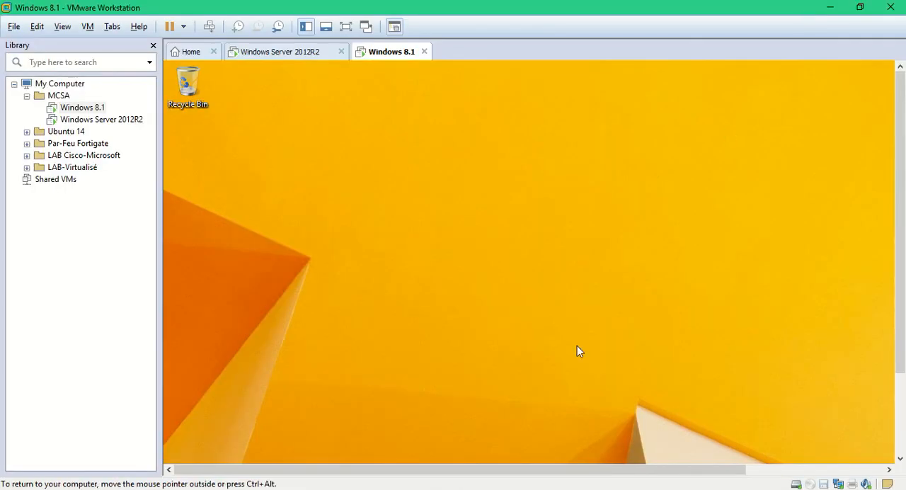
click(280, 52)
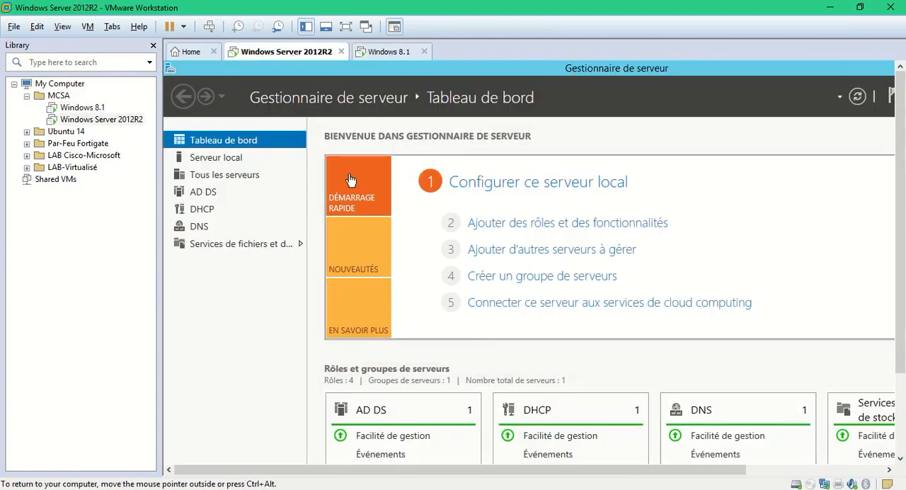
click(346, 26)
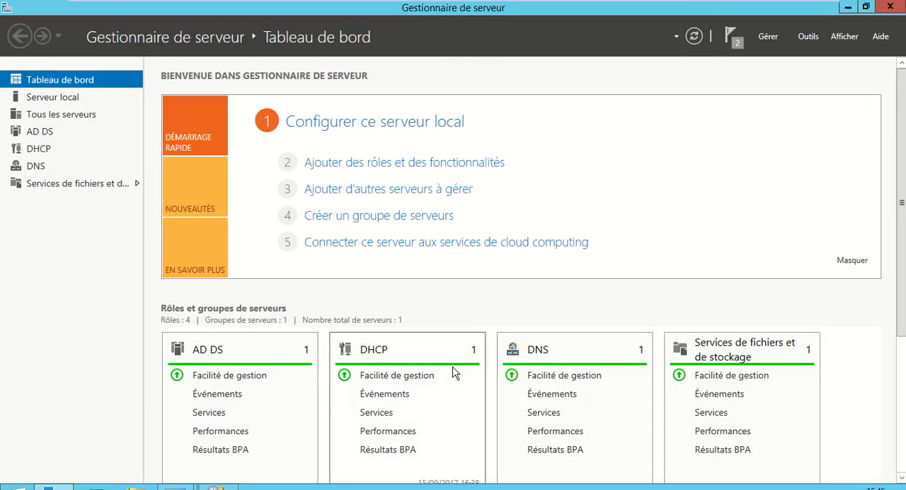
click(216, 487)
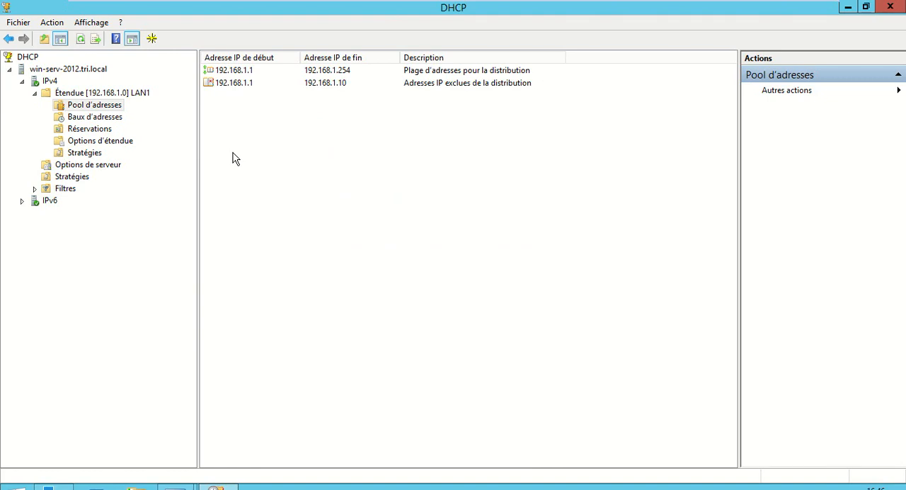
- Check the LAN1 scope's address leases for the Windows 8.1 client's entry
click(104, 118)
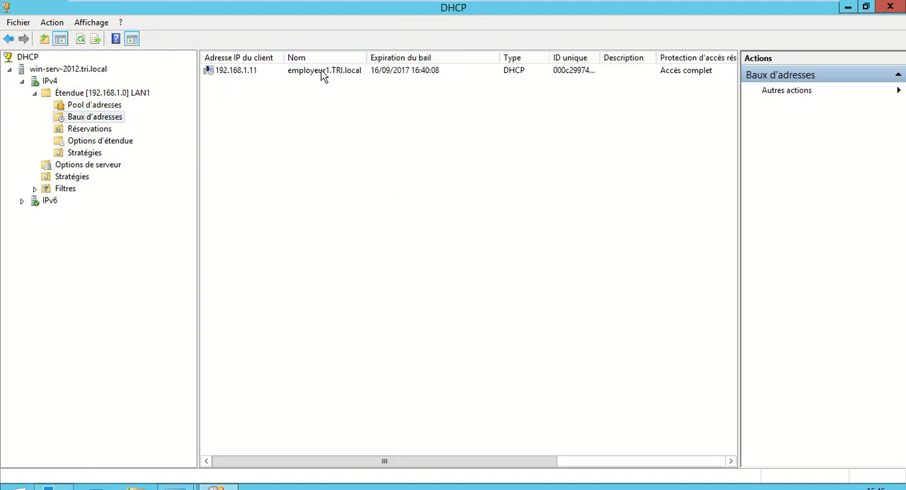
click(242, 73)
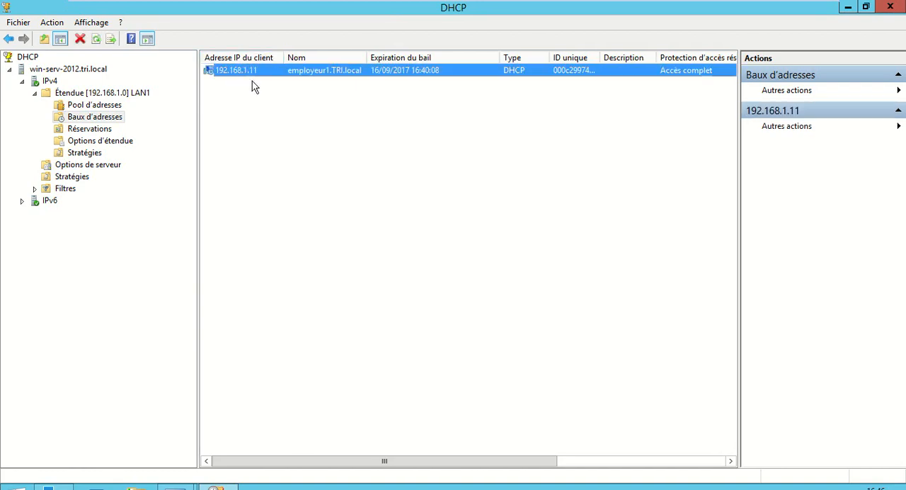
click(248, 146)
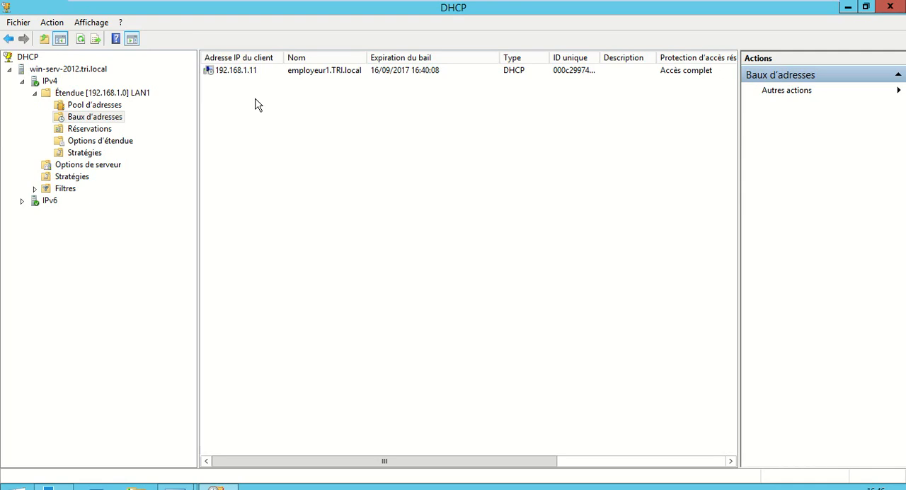
right_click(242, 74)
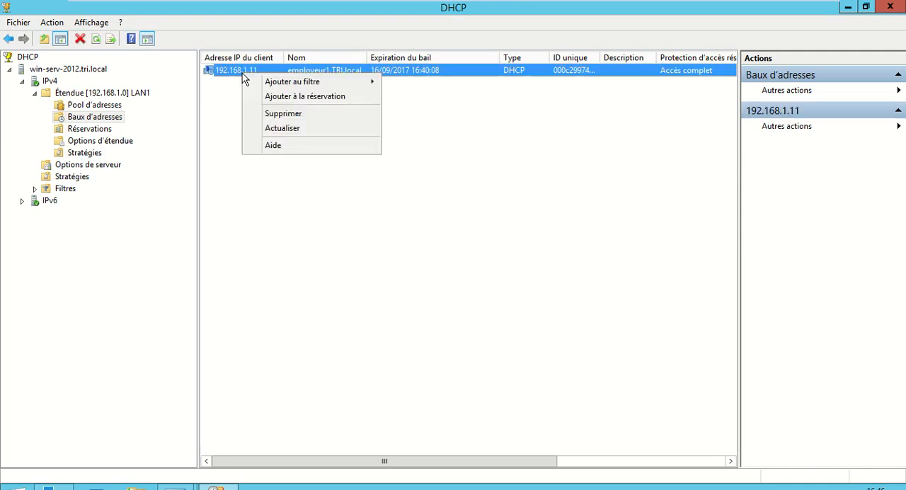
click(319, 97)
click(322, 202)
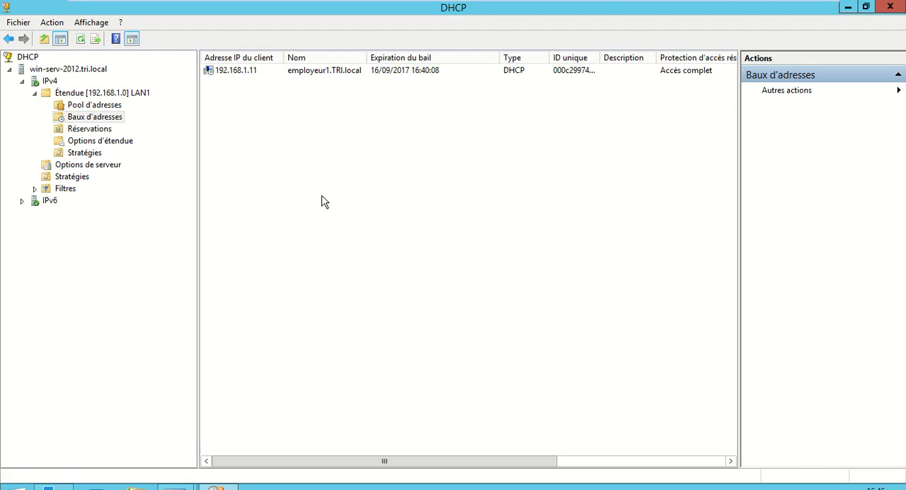
click(341, 70)
right_click(258, 72)
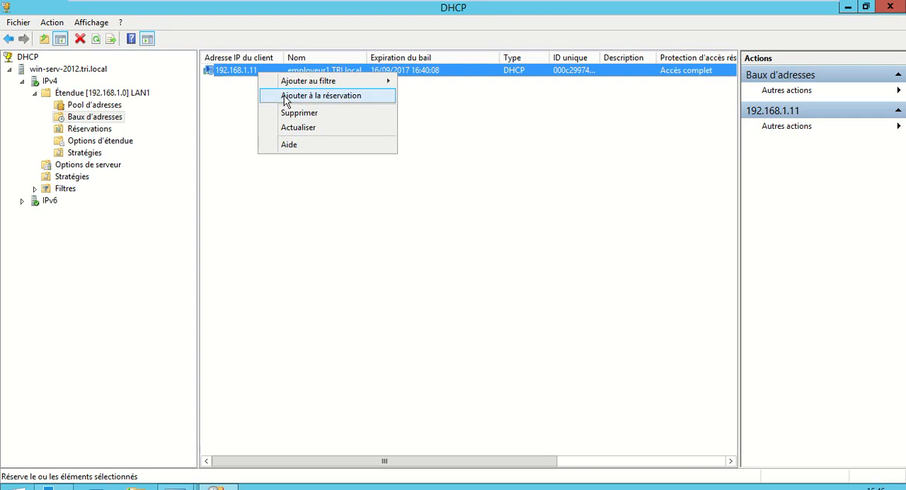
click(214, 113)
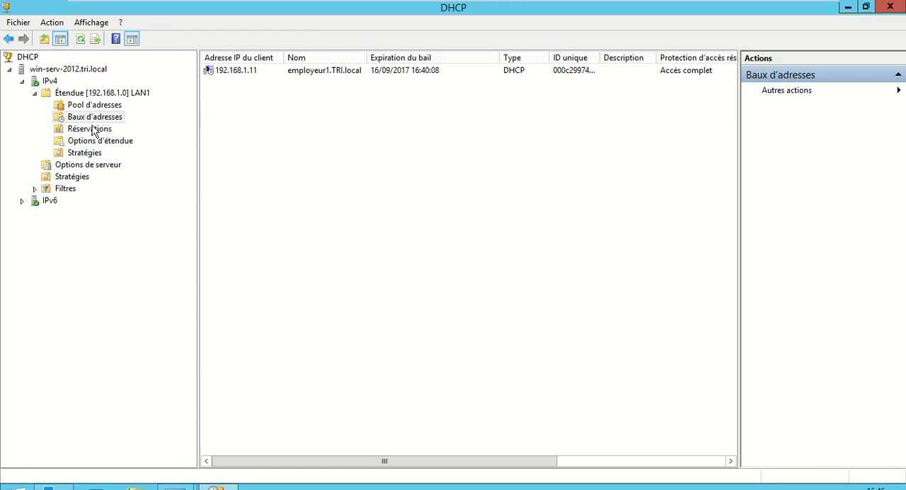
- Create a reservation named TEST for 192.168.1.30 with MAC address 00-0C-29-97-48-3D, supporting both types, and accept using that identifier
right_click(90, 132)
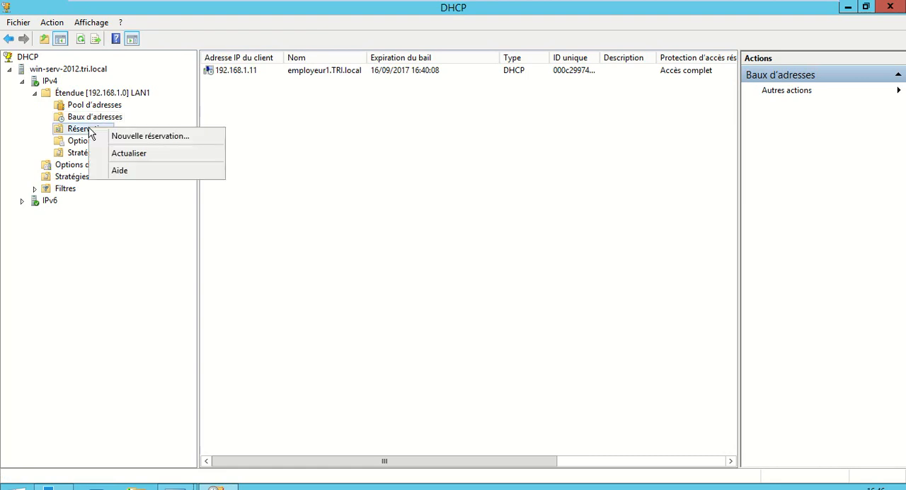
click(125, 136)
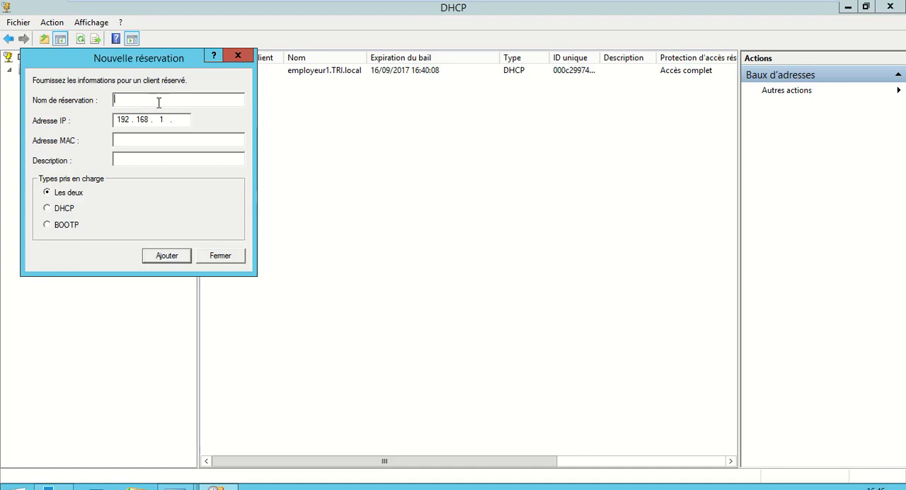
text(TEST)
click(190, 141)
text(00-0C-29-97-48-3D)
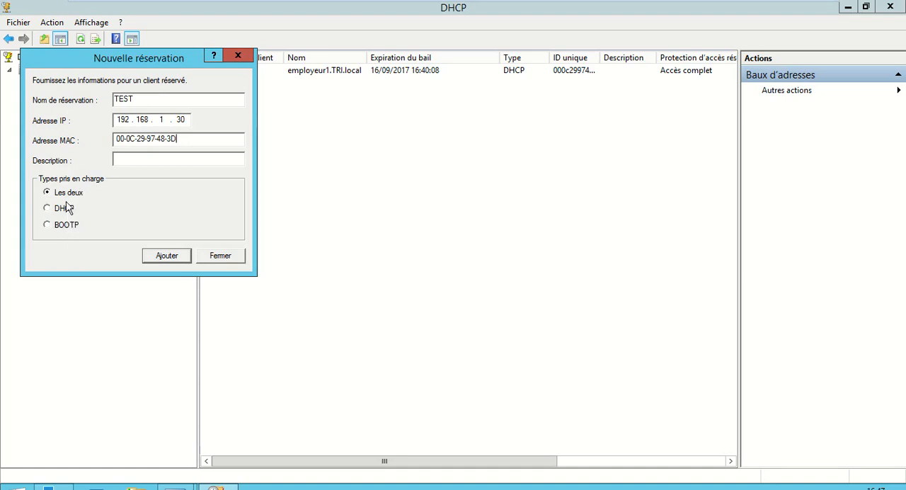
click(170, 257)
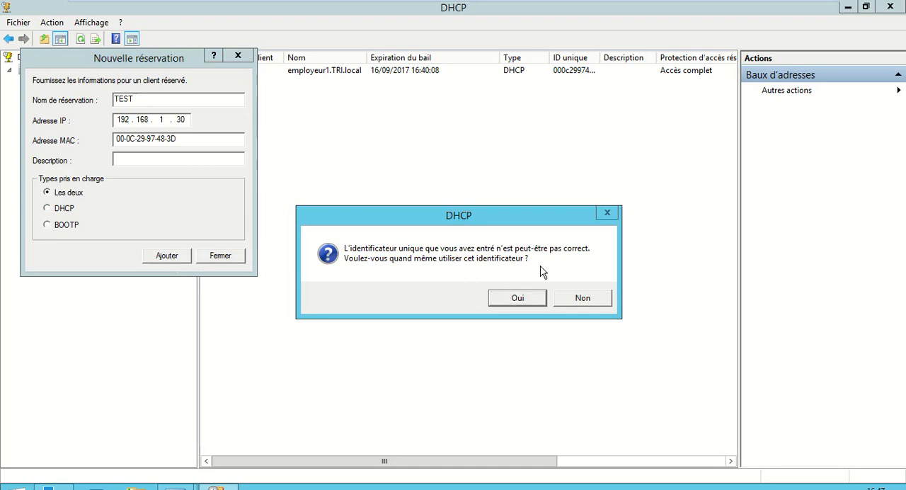
click(519, 299)
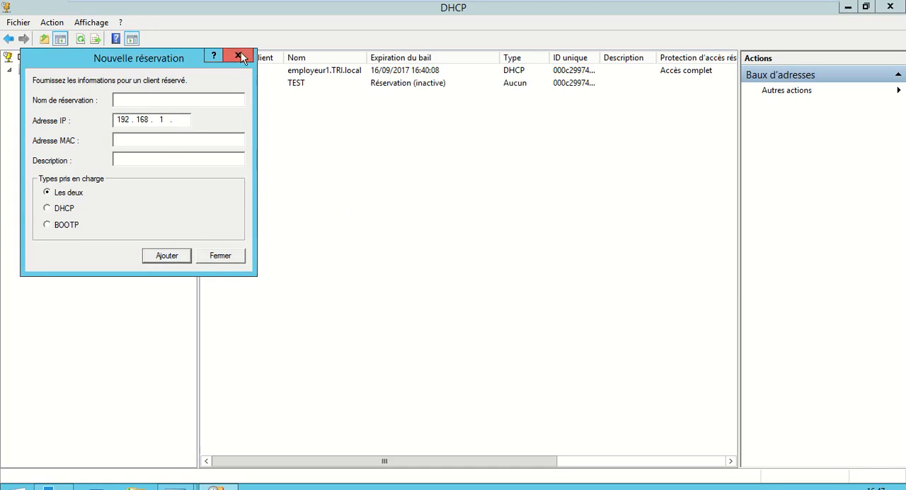
- Close the new reservation dialog and switch to the Windows 8.1 virtual machine's command prompt, adding a few blank prompt lines
click(220, 256)
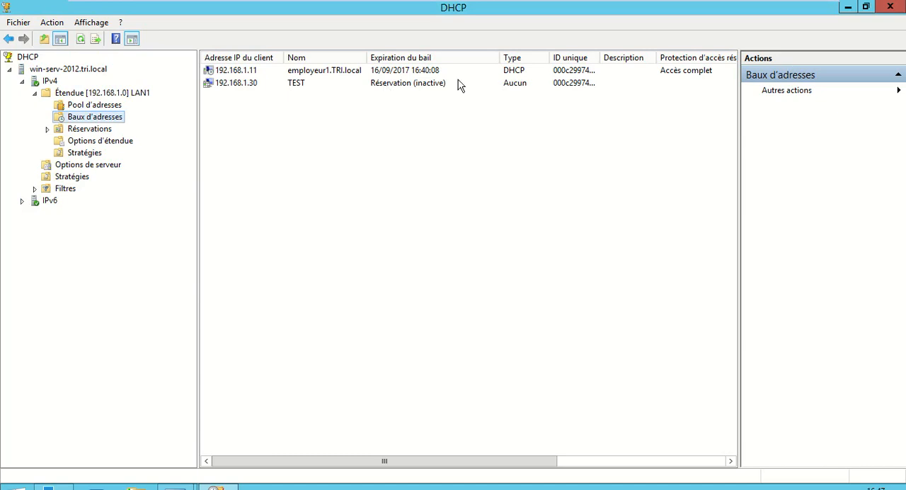
mouse_move(341, 2)
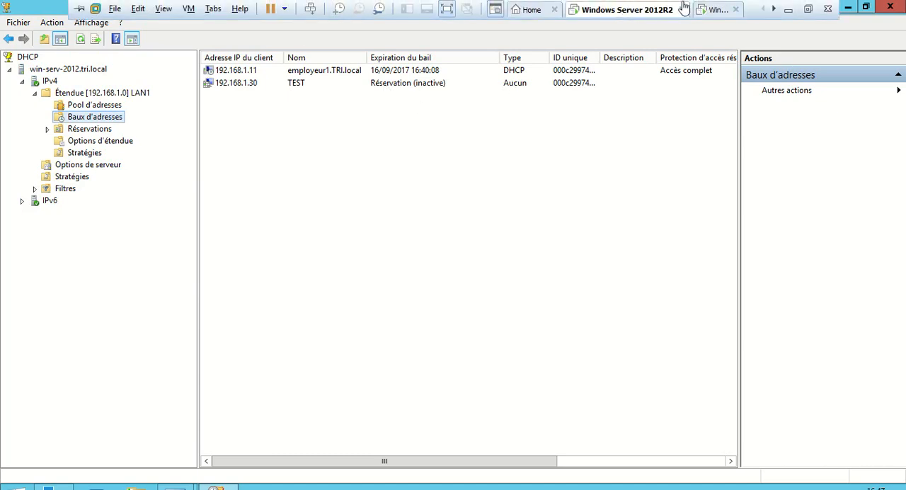
click(712, 10)
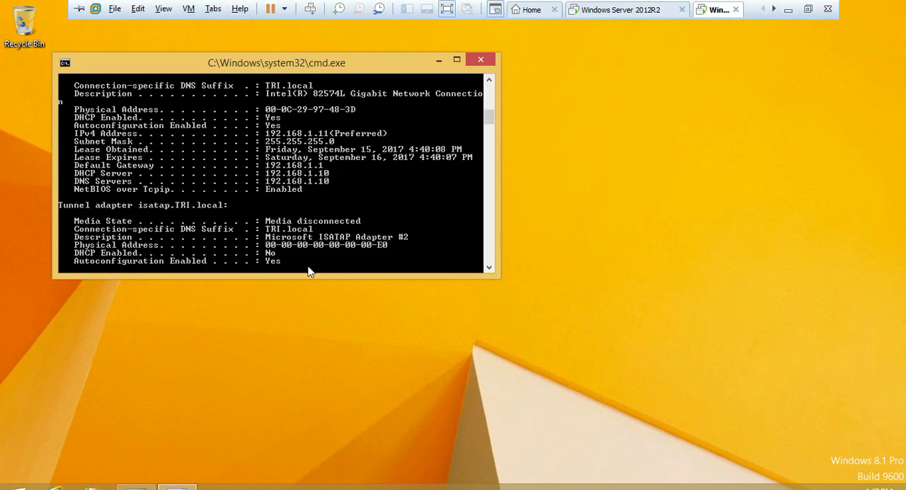
key(Return)
key(Return)
key(Return)
key(Return)
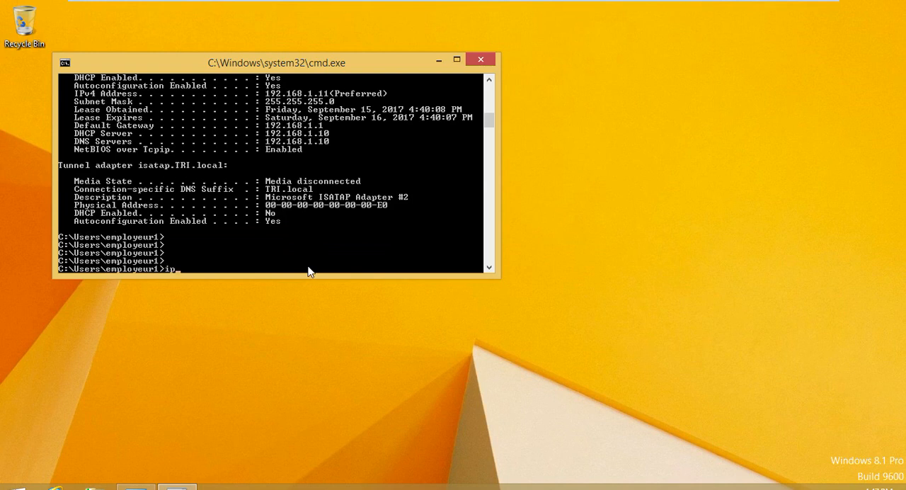
- Release the Windows 8.1 client's IP address with ipconfig /release, then request a new lease with ipconfig /renew
key(Up)
key(BackSpace)
key(BackSpace)
key(BackSpace)
text(renew)
key(Return)
key(Up)
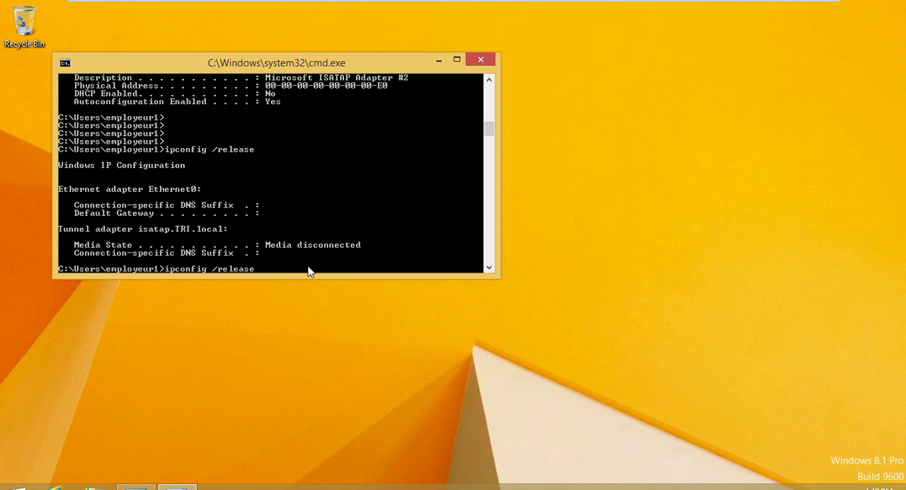
key(Up)
key(Return)
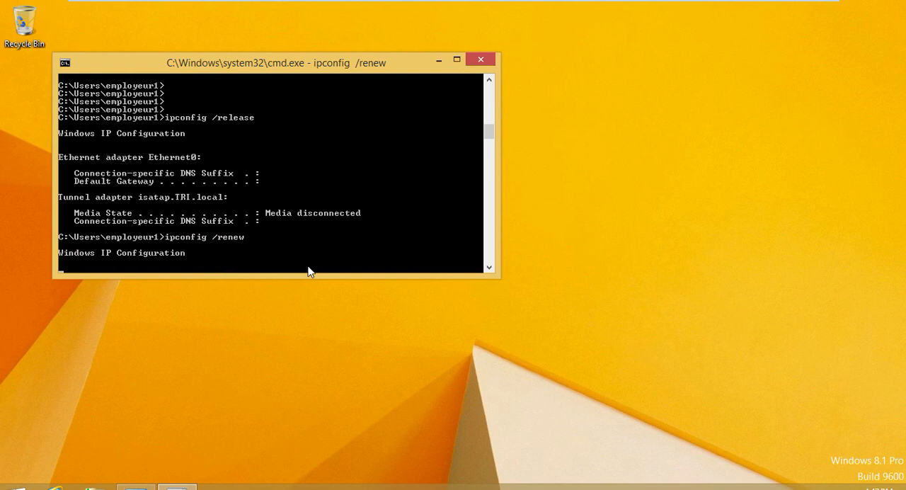
- Reposition the command prompt window nearer the desktop's centre and take the virtual machine out of full-screen mode
drag(312, 71, 403, 94)
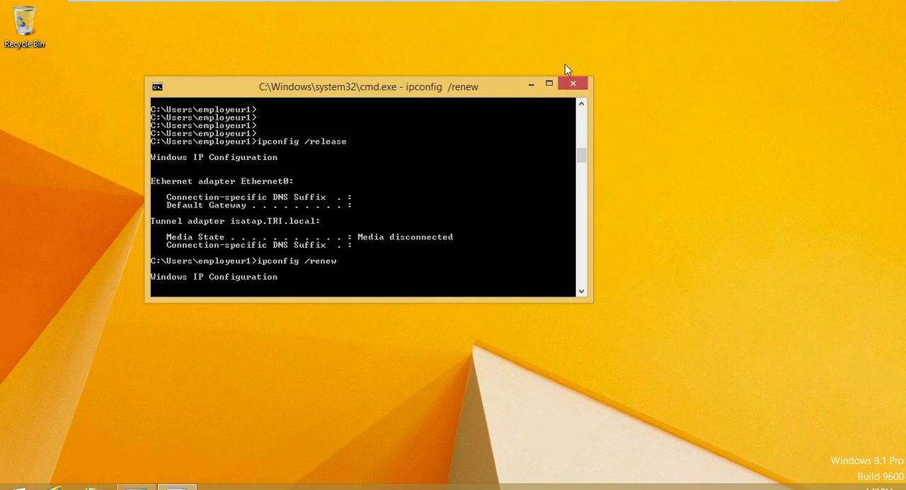
mouse_move(705, 4)
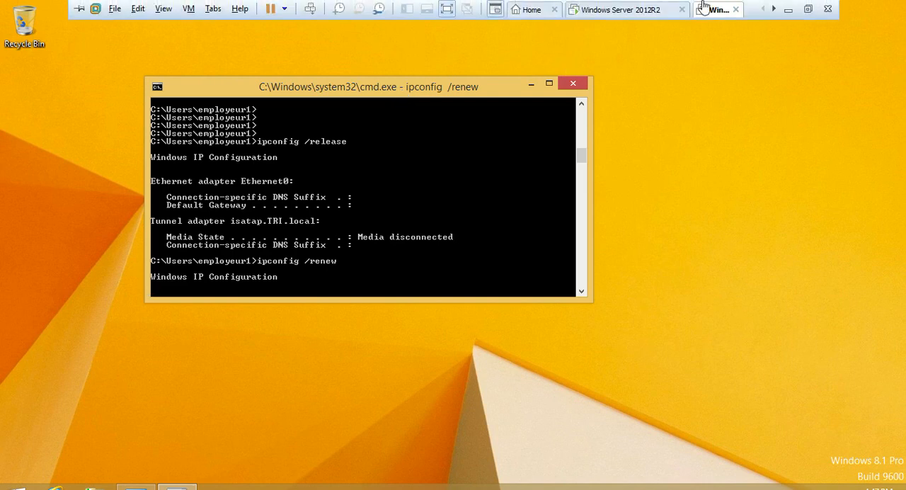
click(809, 10)
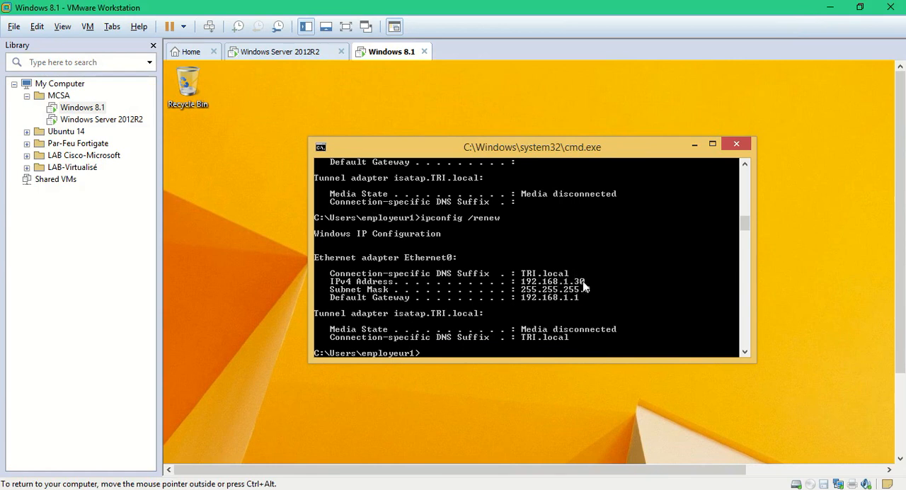
- Switch to the Windows Server 2012R2 virtual machine, refresh the LAN1 address leases, and view the TEST reservation's options
click(308, 54)
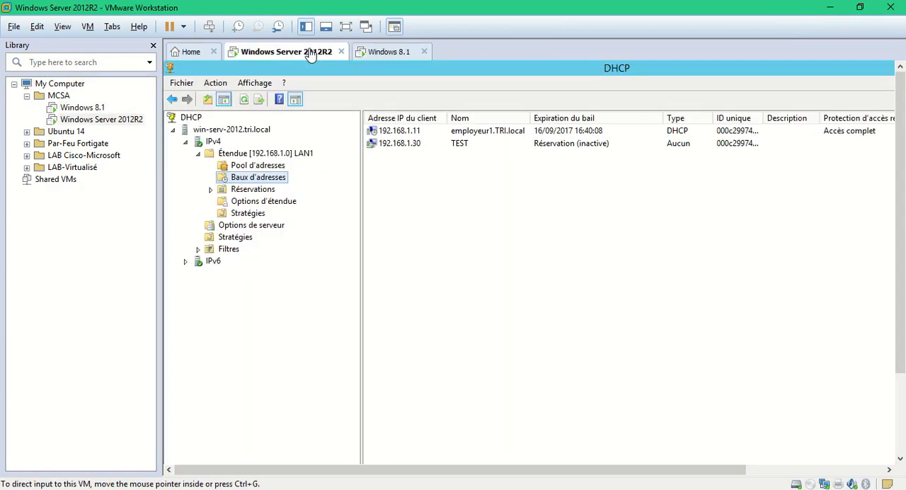
click(243, 99)
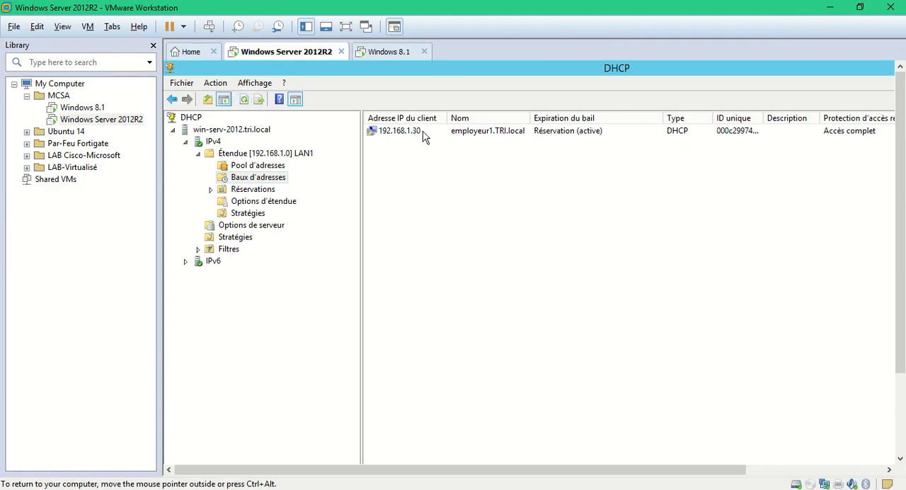
click(210, 190)
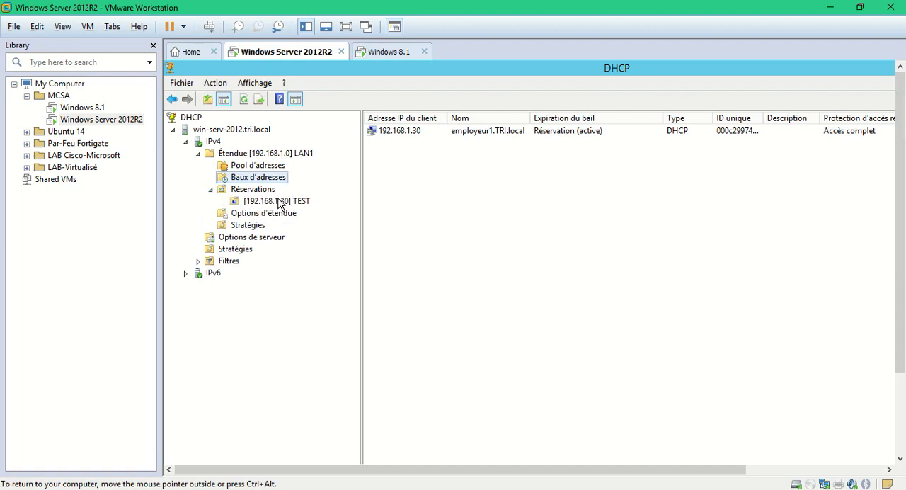
click(281, 202)
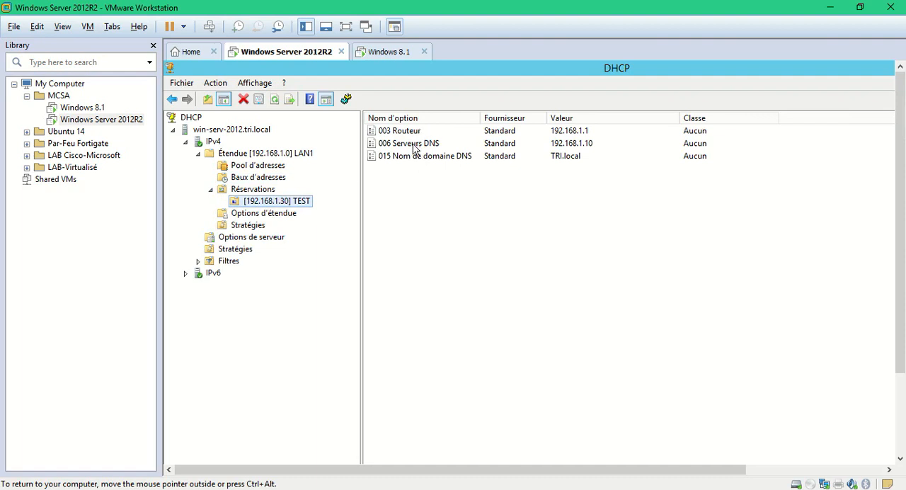
- Browse the available DHCP options in the LAN1 scope options configuration, then close it without changes
right_click(246, 216)
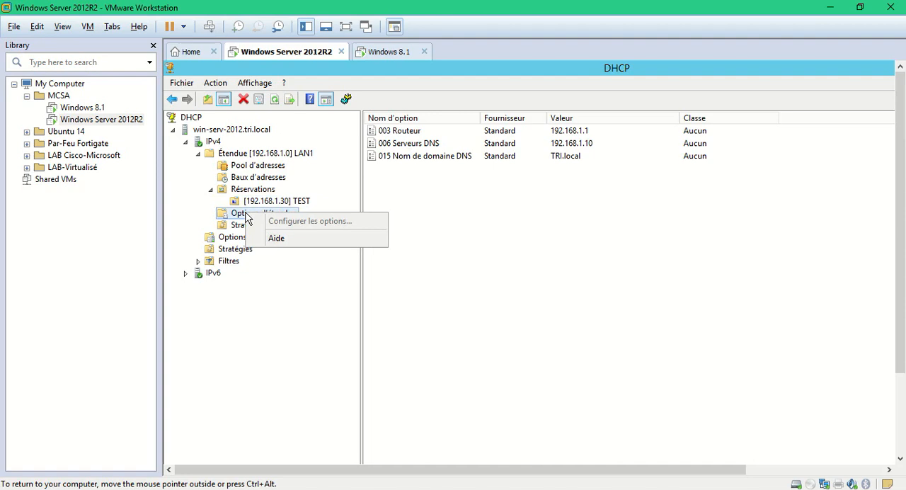
click(246, 216)
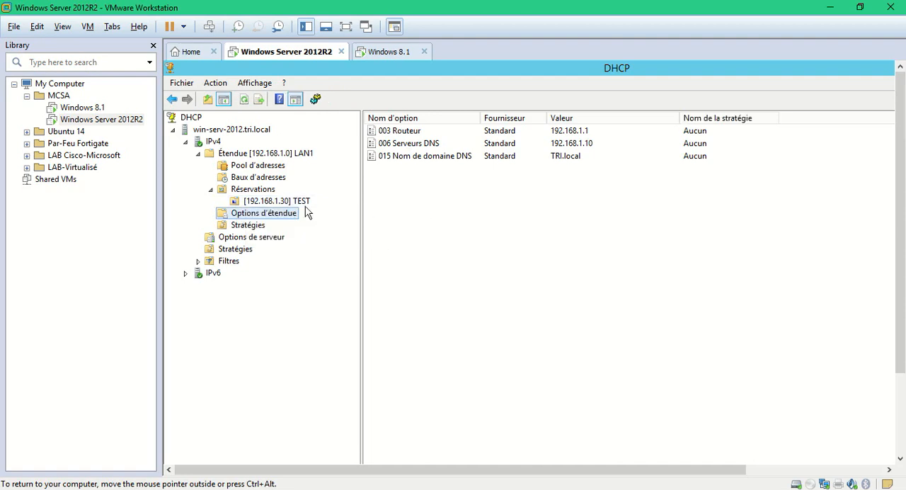
right_click(422, 206)
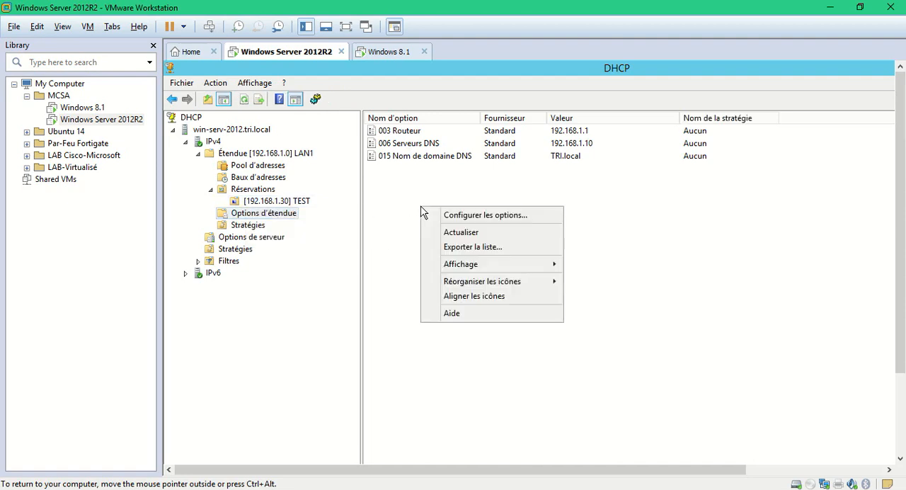
click(468, 215)
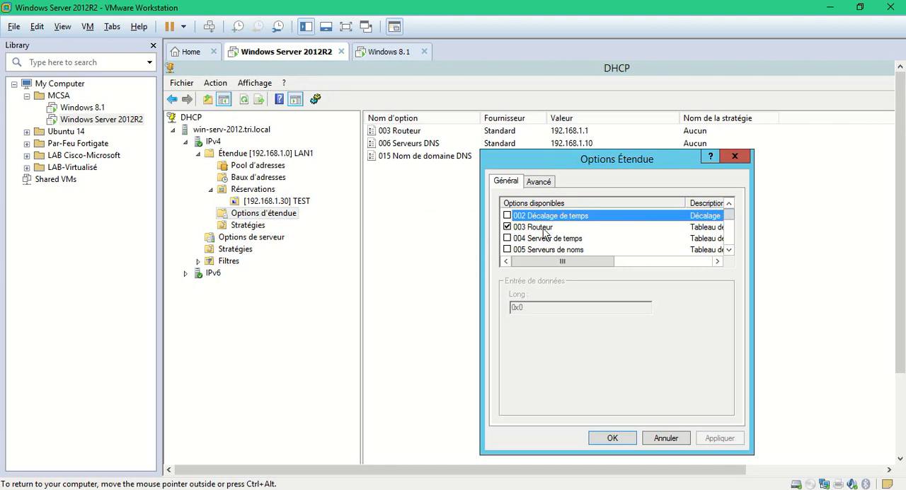
double_click(730, 253)
scroll(733, 255, down, 4)
scroll(733, 256, down, 3)
click(733, 255)
click(733, 255)
scroll(733, 257, down, 5)
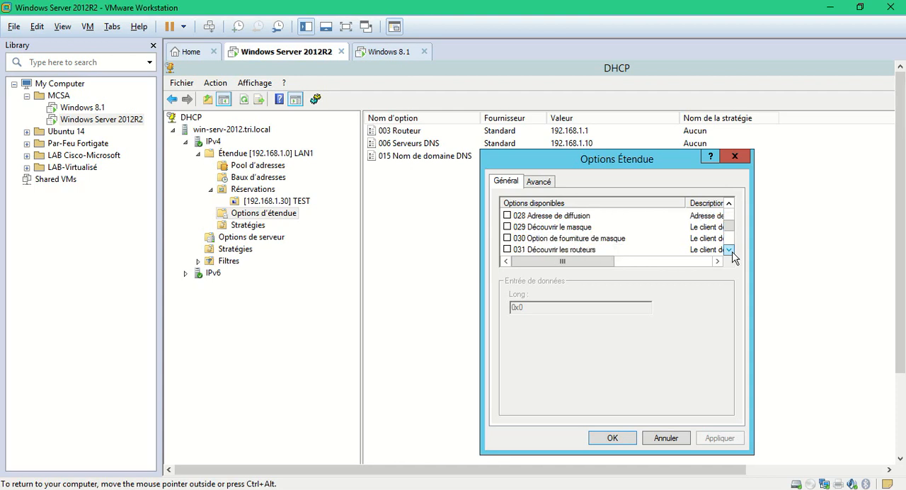
click(729, 250)
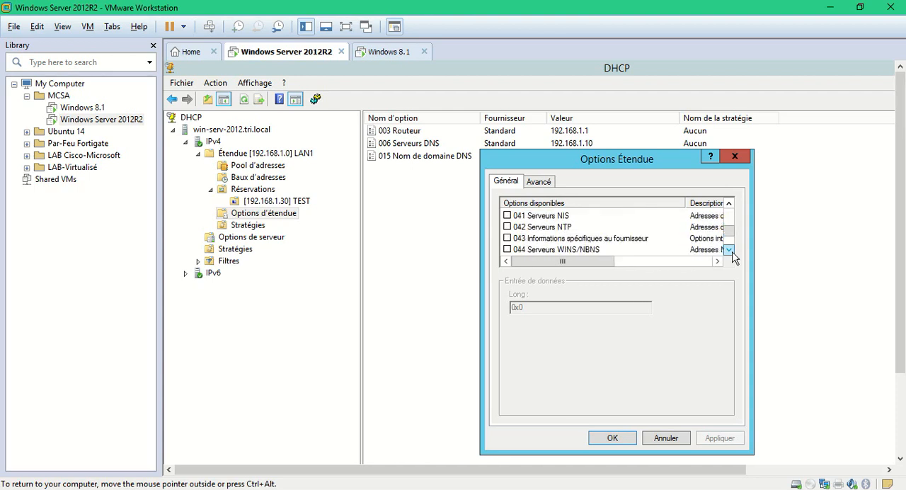
click(665, 439)
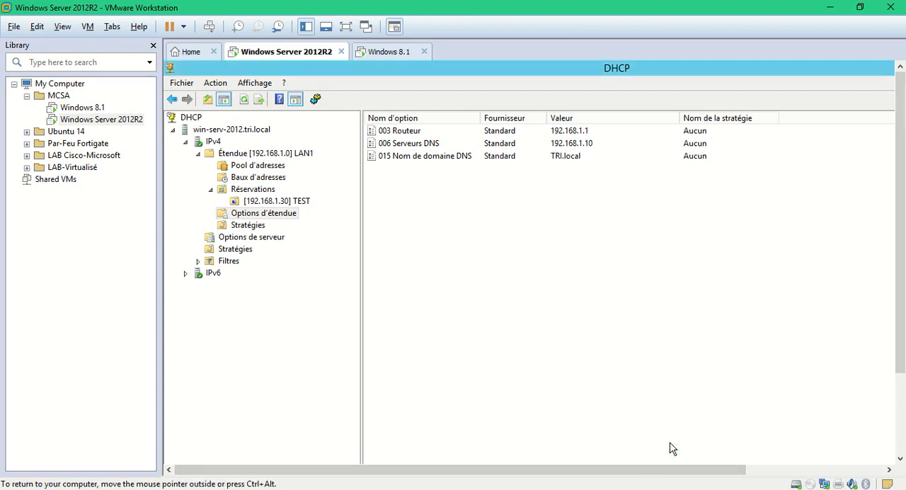
- View the server options page, then open the new scope wizard for IPv4 and cancel it at the welcome page
click(252, 241)
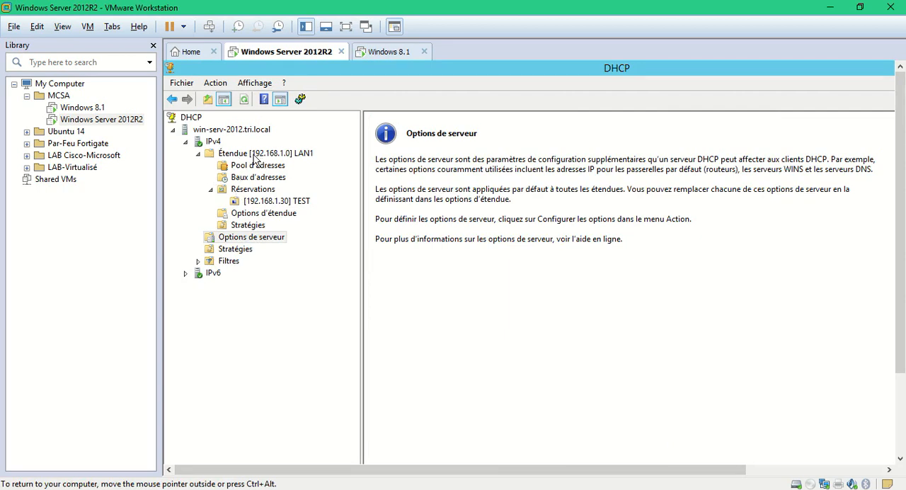
right_click(209, 142)
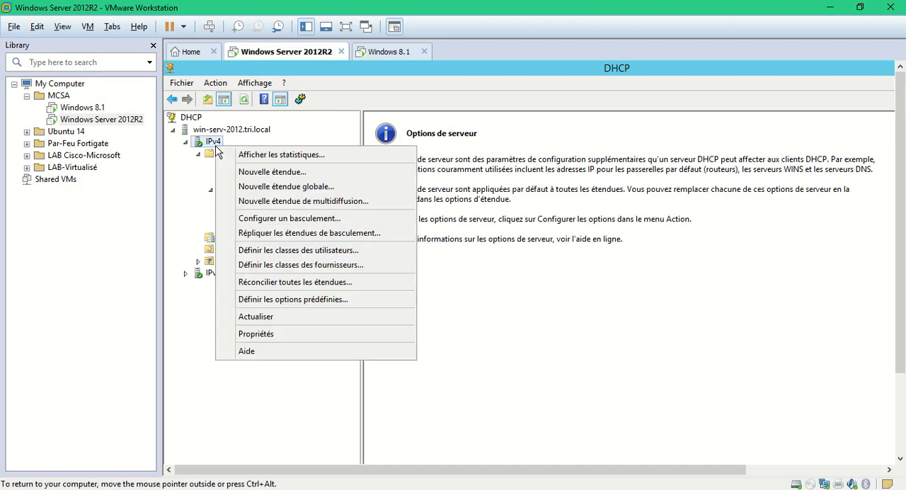
click(267, 174)
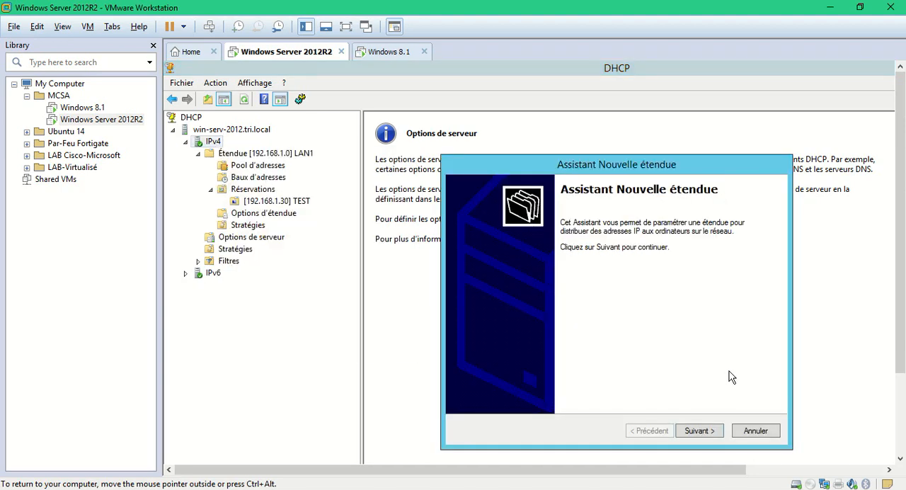
click(747, 432)
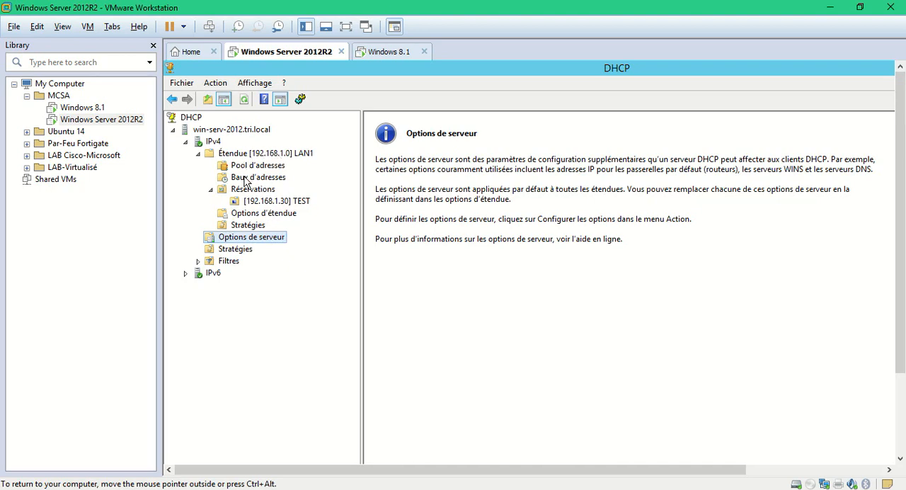
- Review the LAN1 scope's address pool, leases and reservations, the IPv4 filters, and the TEST reservation's options
click(245, 104)
click(256, 167)
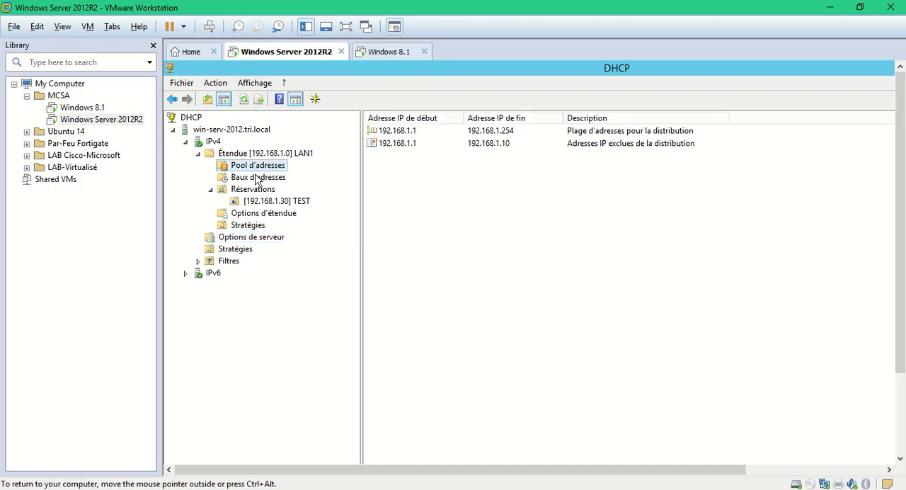
click(258, 178)
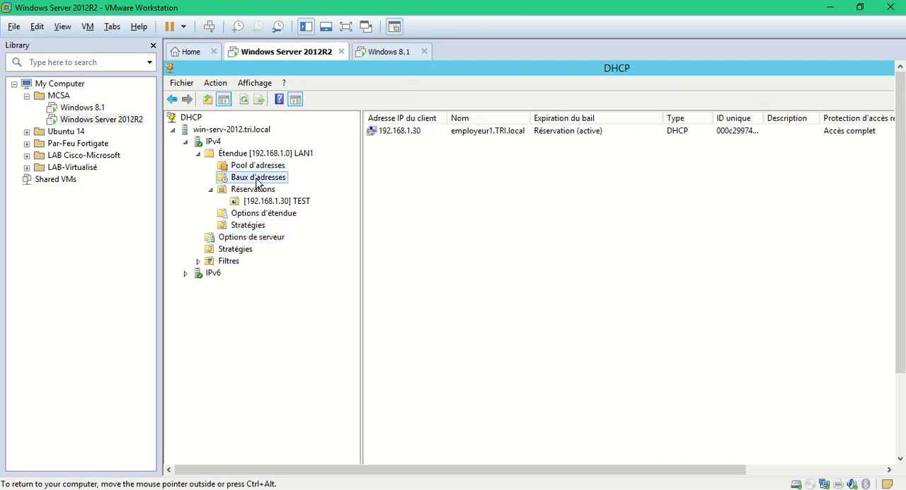
click(258, 190)
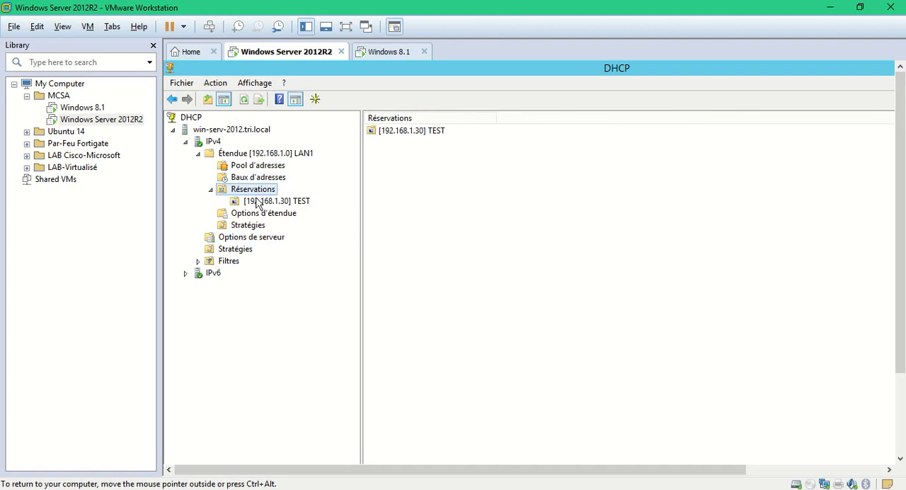
double_click(234, 262)
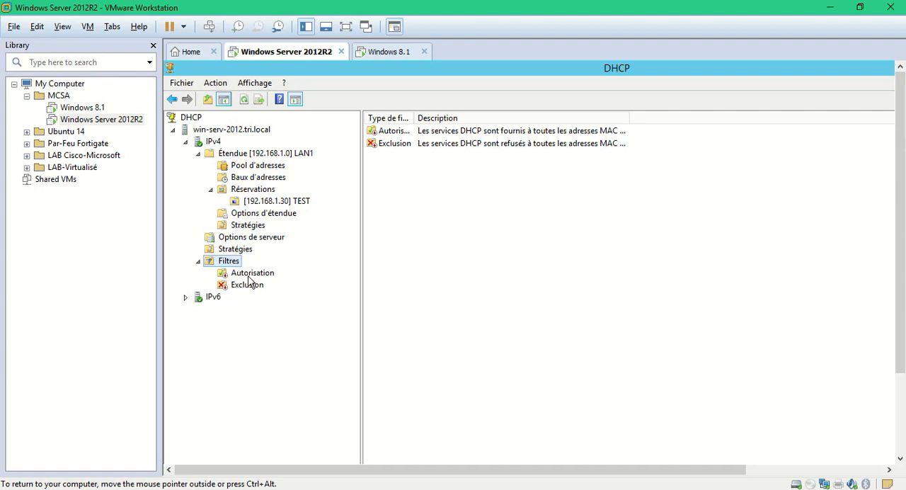
click(265, 203)
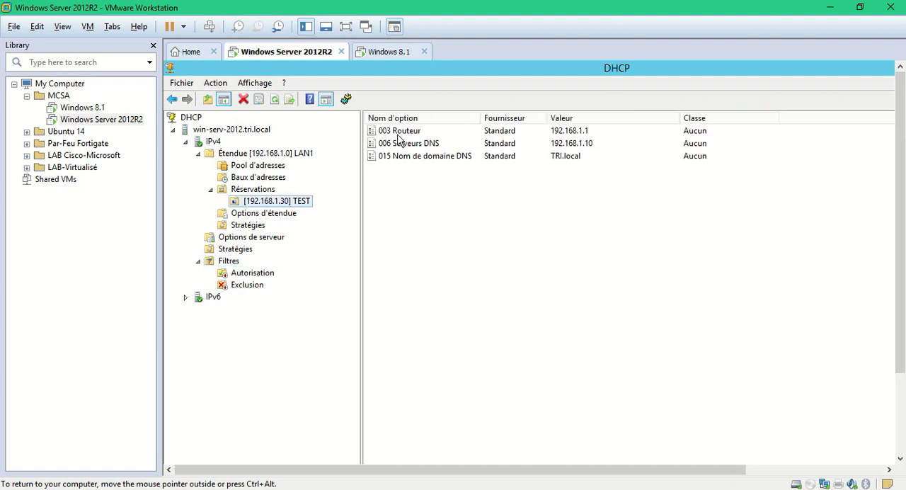
- Inspect the allow and deny filter choices for the 192.168.1.30 lease without adding it to either filter
click(267, 178)
right_click(441, 133)
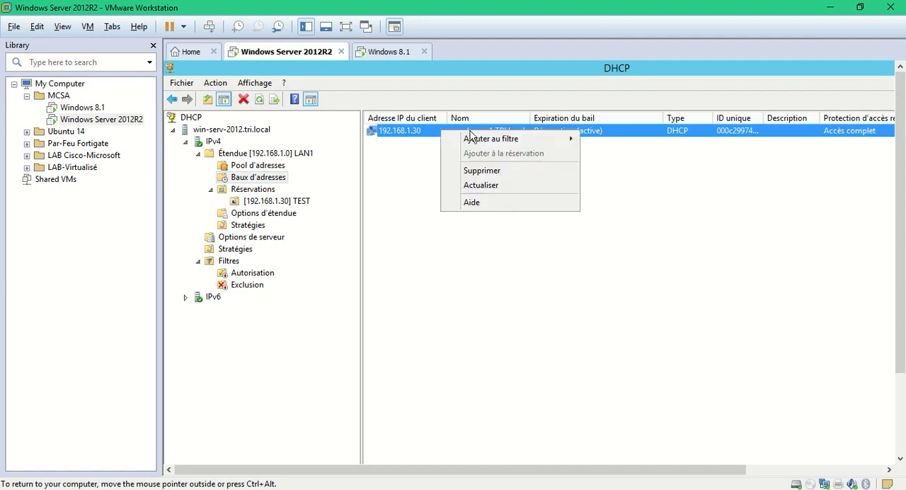
mouse_move(491, 138)
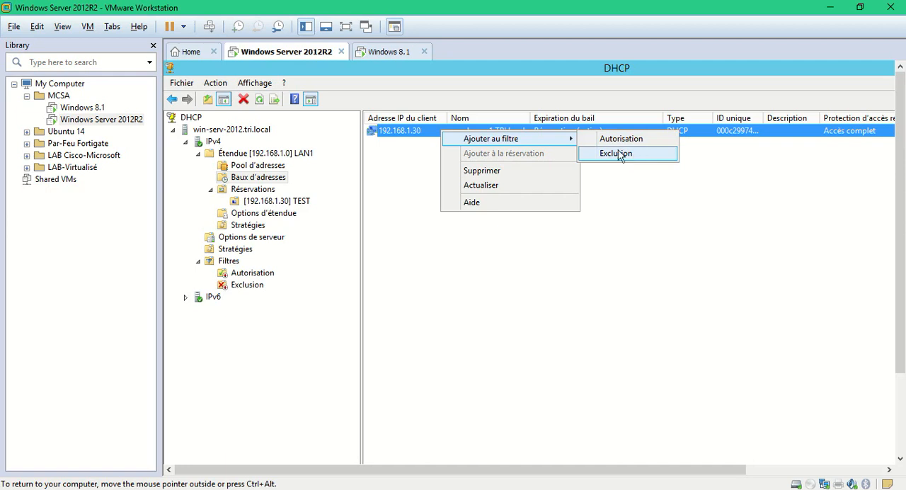
click(408, 180)
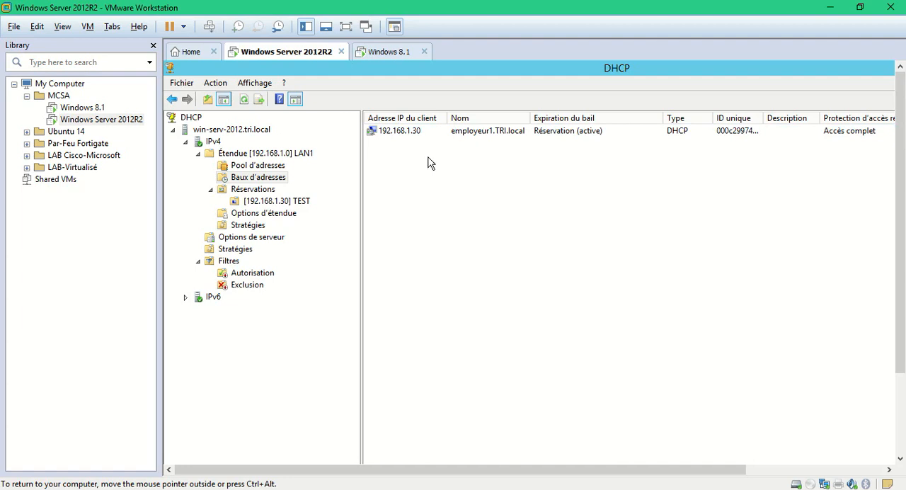
click(466, 138)
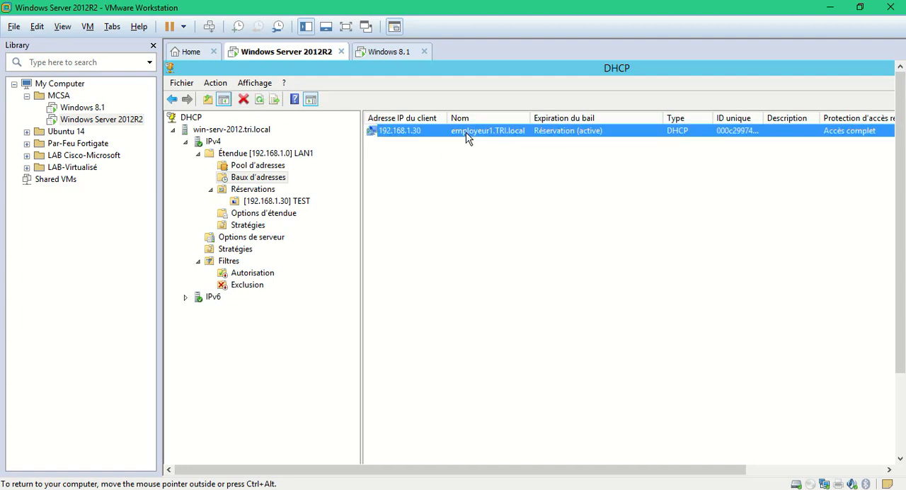
right_click(467, 138)
mouse_move(514, 145)
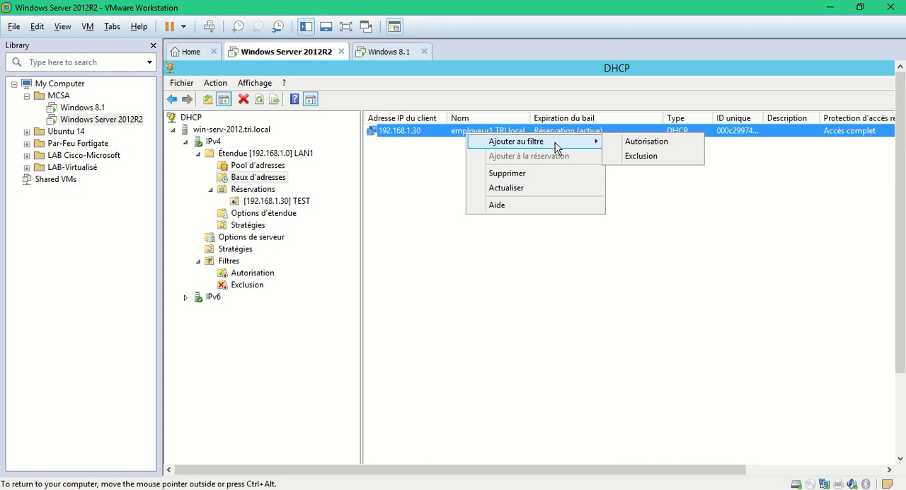
click(714, 226)
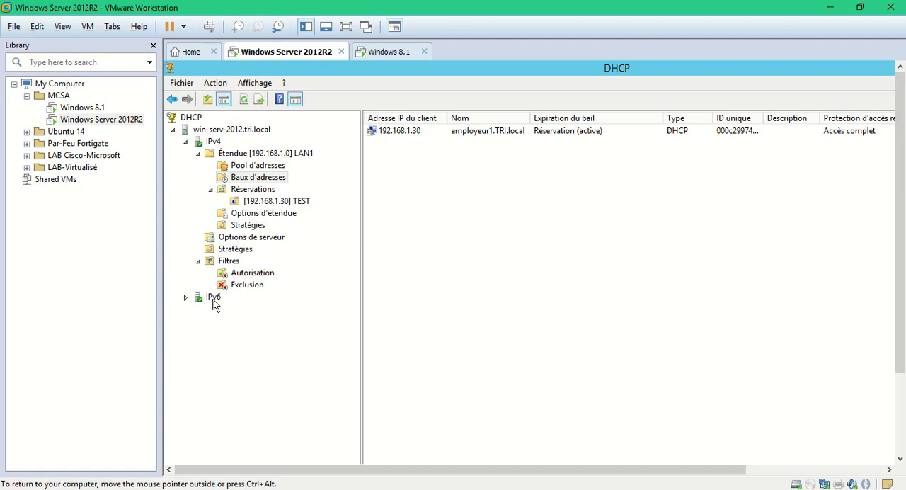
- Expand the IPv6 node, then check the Windows 8.1 virtual machine's renewed configuration and return to Windows Server 2012R2
click(186, 299)
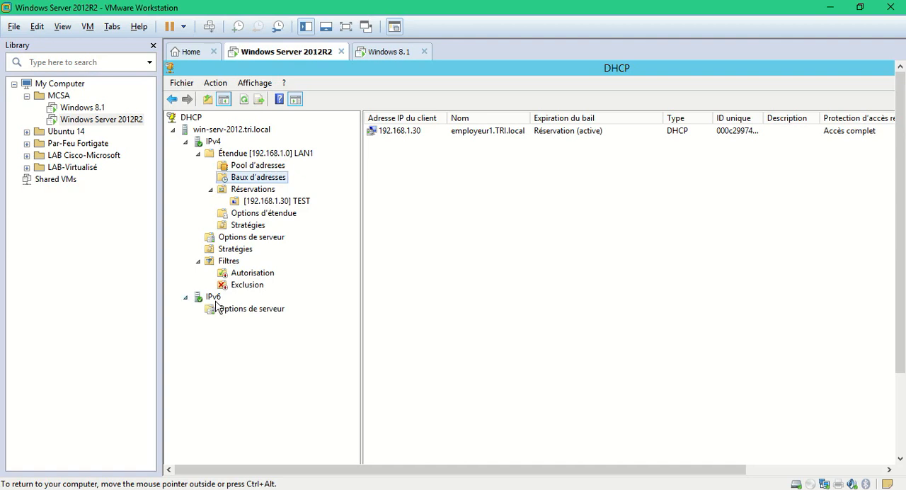
click(399, 53)
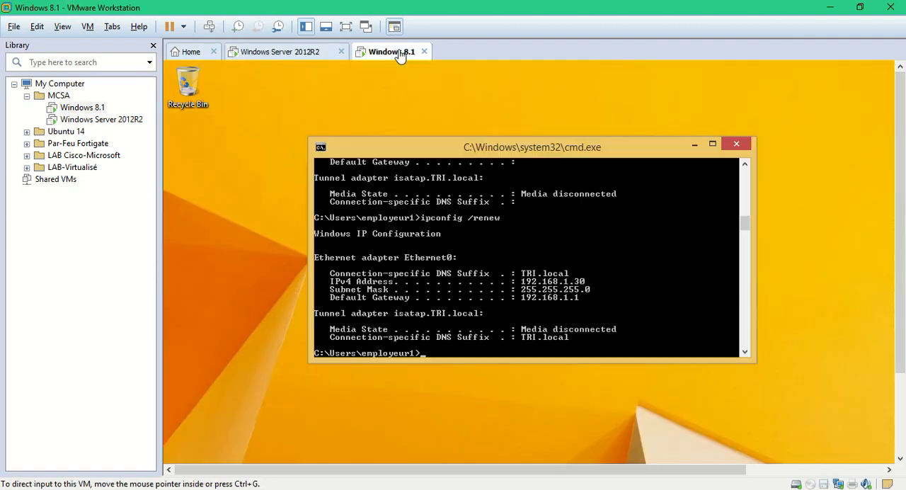
click(312, 56)
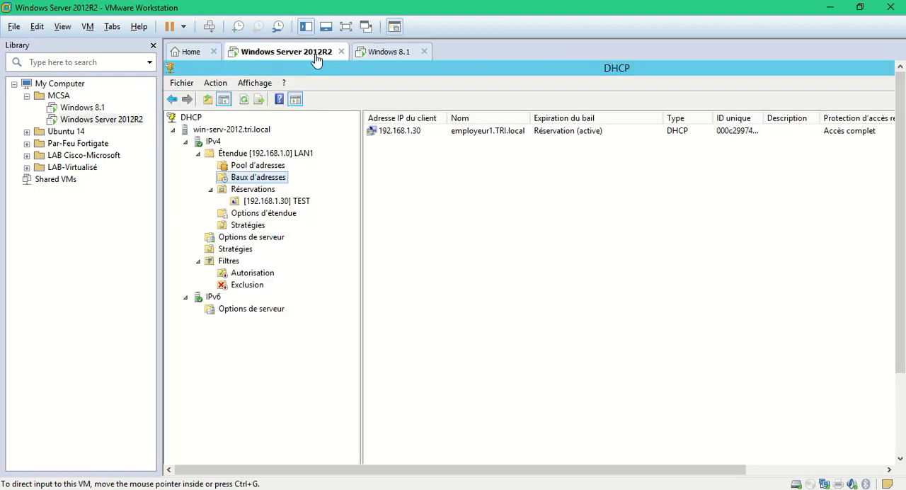